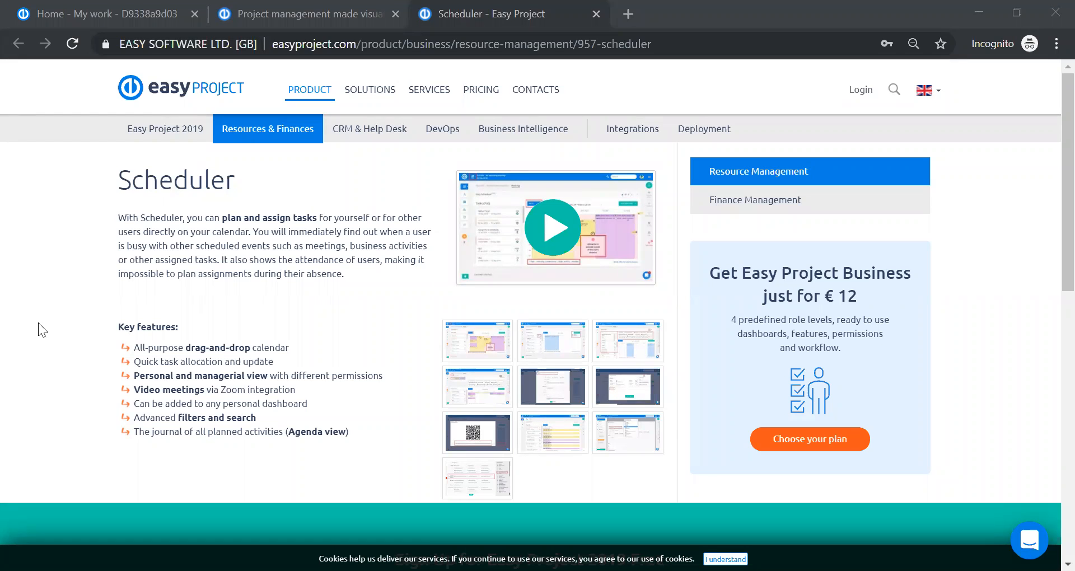
Step: Switch to the My work home page and delete its Easy Scheduler module
{"action": "left_click", "coordinate": [119, 7]}
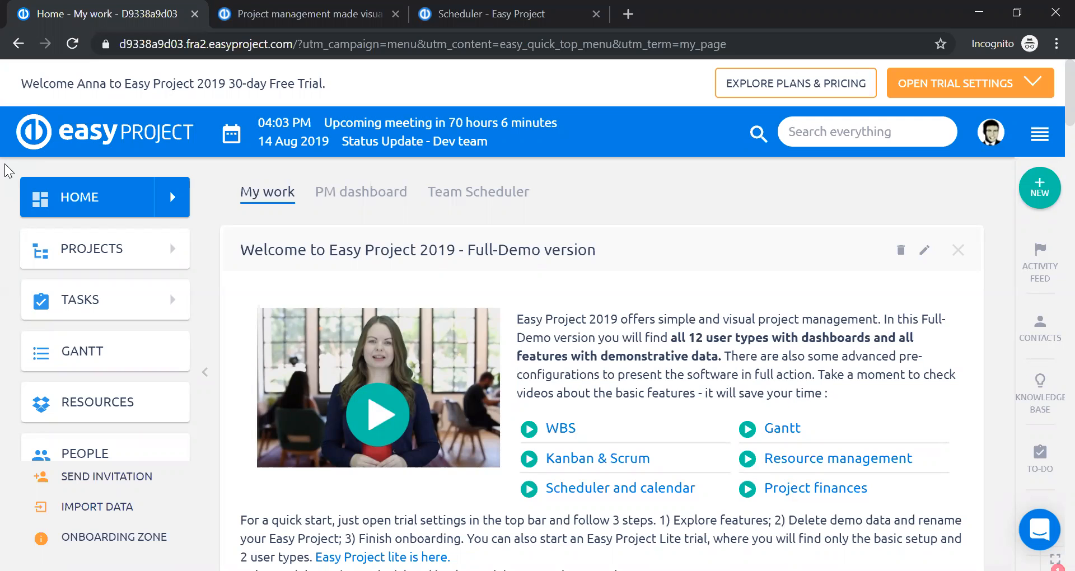
{"action": "scroll", "coordinate": [7, 169], "scroll_direction": "down", "scroll_amount": 2}
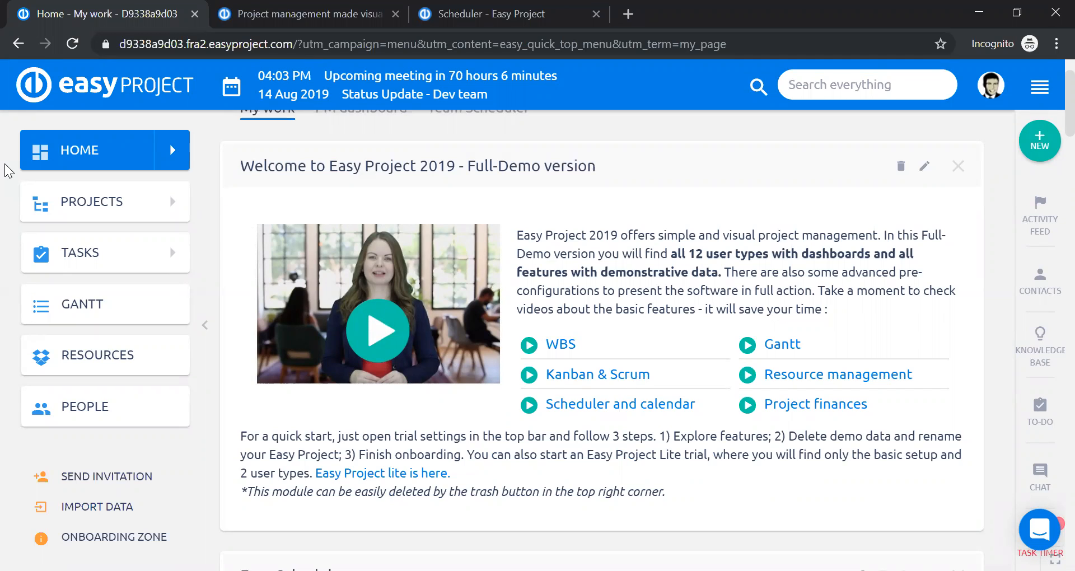
{"action": "scroll", "coordinate": [8, 170], "scroll_direction": "down", "scroll_amount": 2}
{"action": "scroll", "coordinate": [8, 170], "scroll_direction": "down", "scroll_amount": 5}
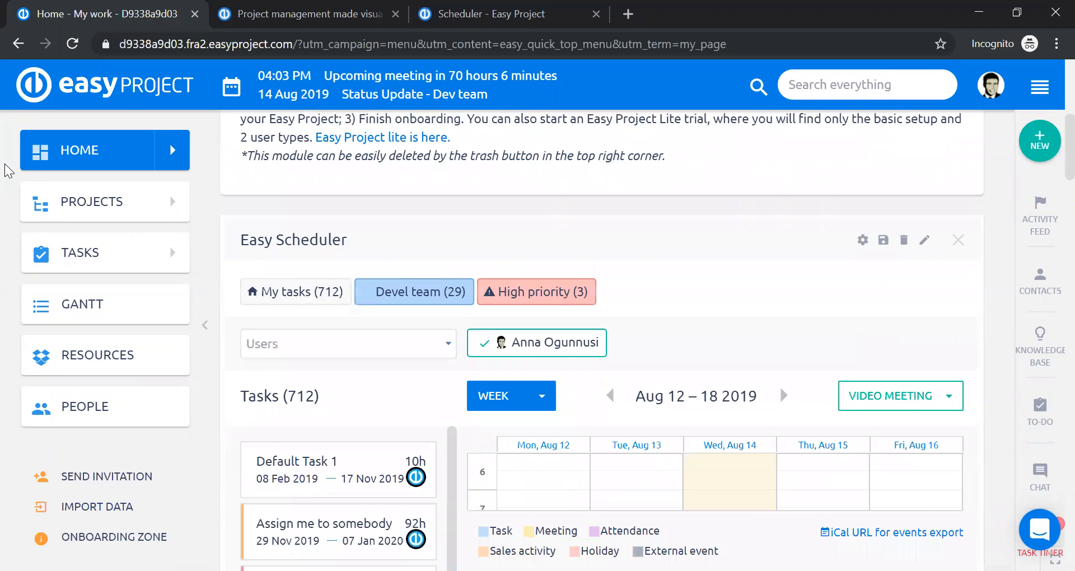
{"action": "scroll", "coordinate": [8, 170], "scroll_direction": "down", "scroll_amount": 2}
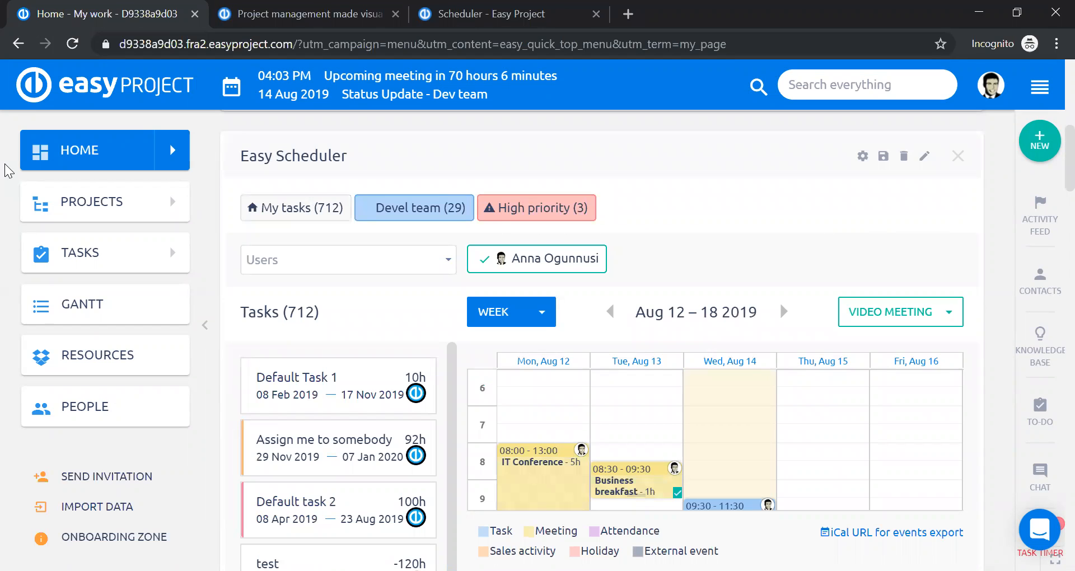
{"action": "scroll", "coordinate": [7, 170], "scroll_direction": "up", "scroll_amount": 8}
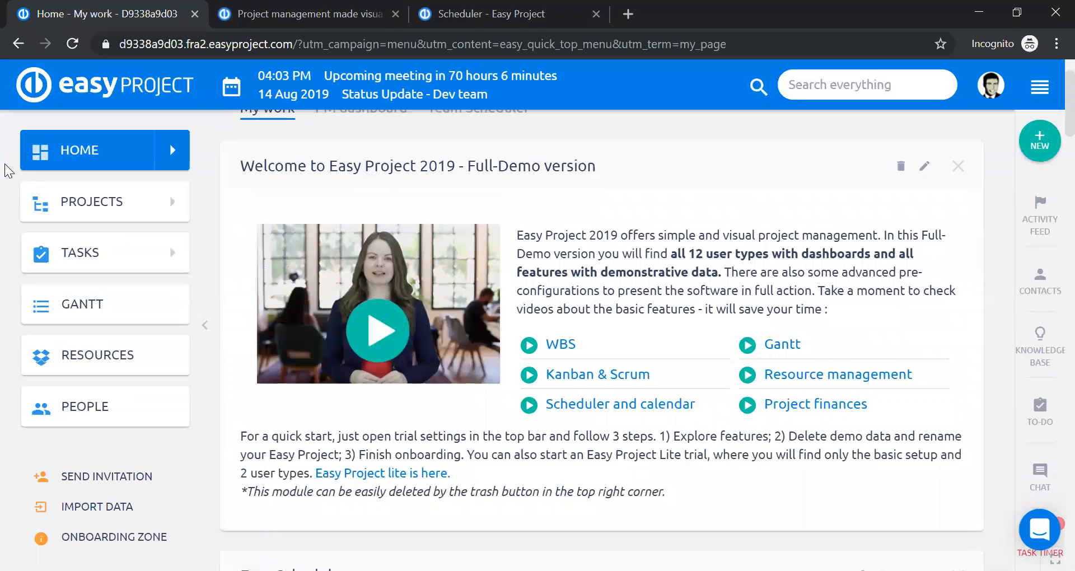
{"action": "scroll", "coordinate": [7, 169], "scroll_direction": "down", "scroll_amount": 7}
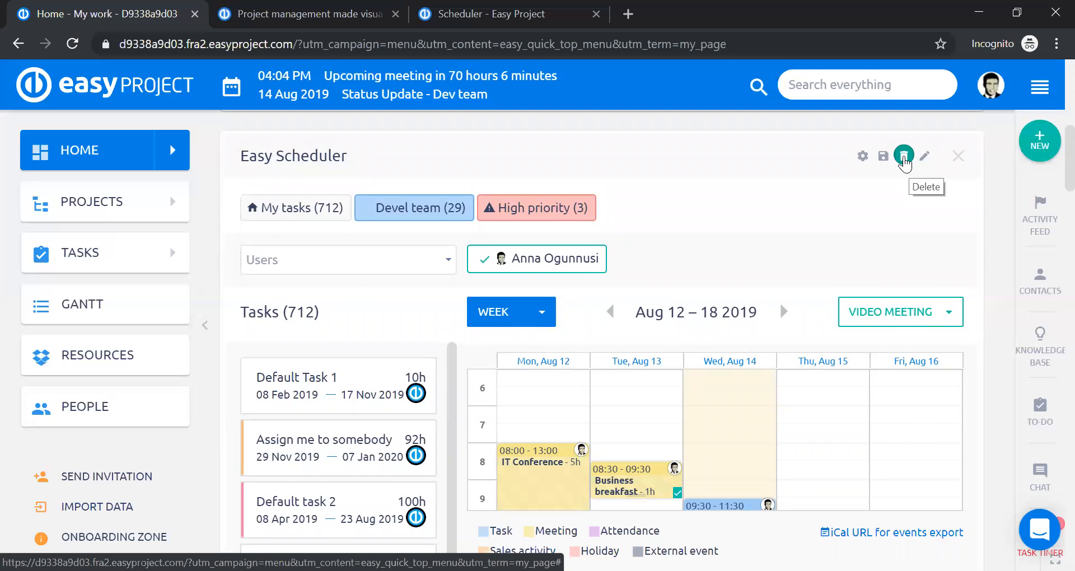
{"action": "left_click", "coordinate": [905, 162]}
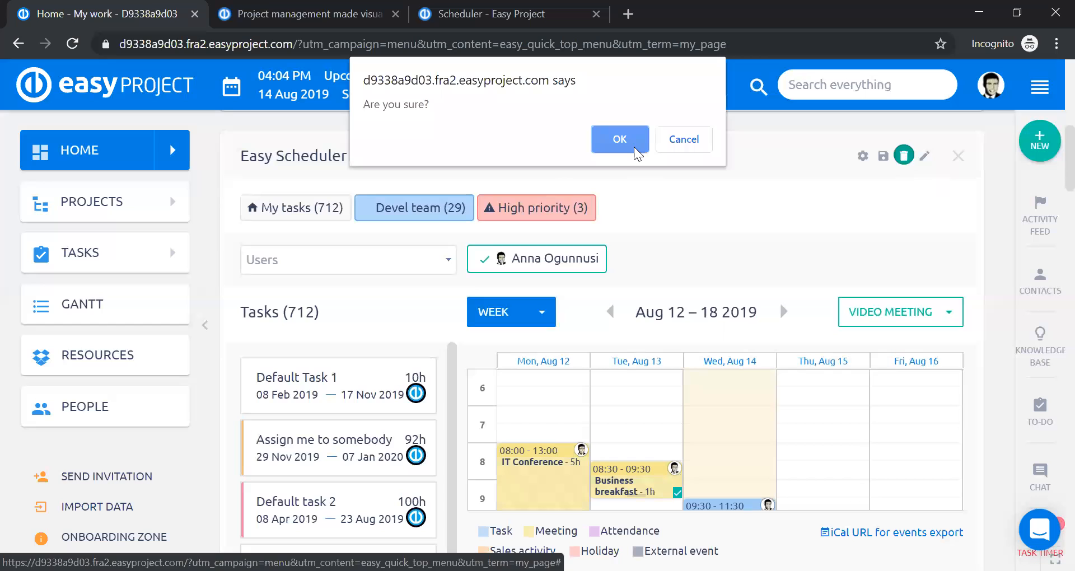
{"action": "left_click", "coordinate": [620, 140]}
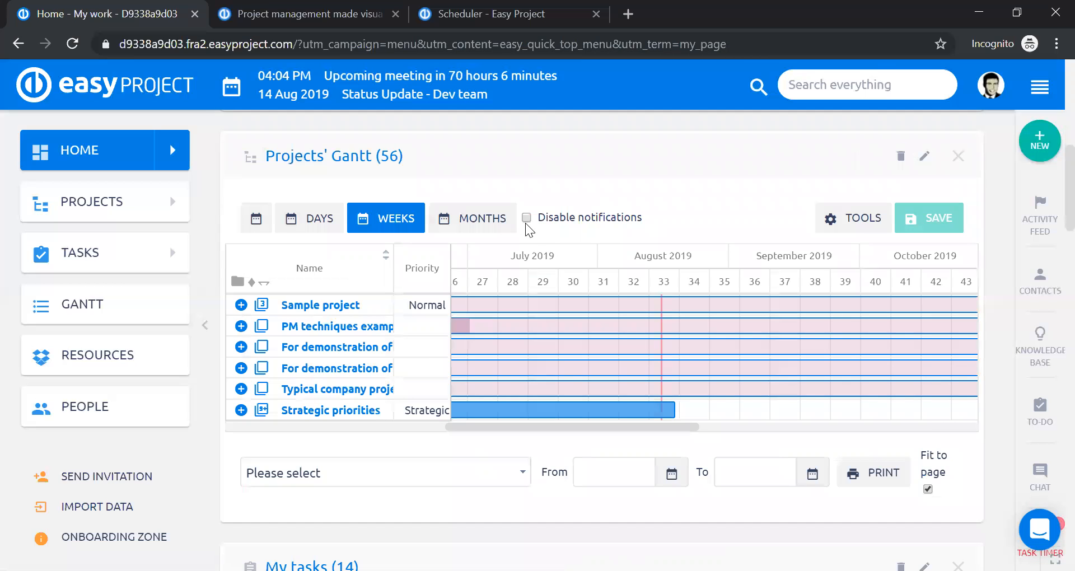
Step: Open the My work page for customisation
{"action": "scroll", "coordinate": [525, 223], "scroll_direction": "down", "scroll_amount": 2}
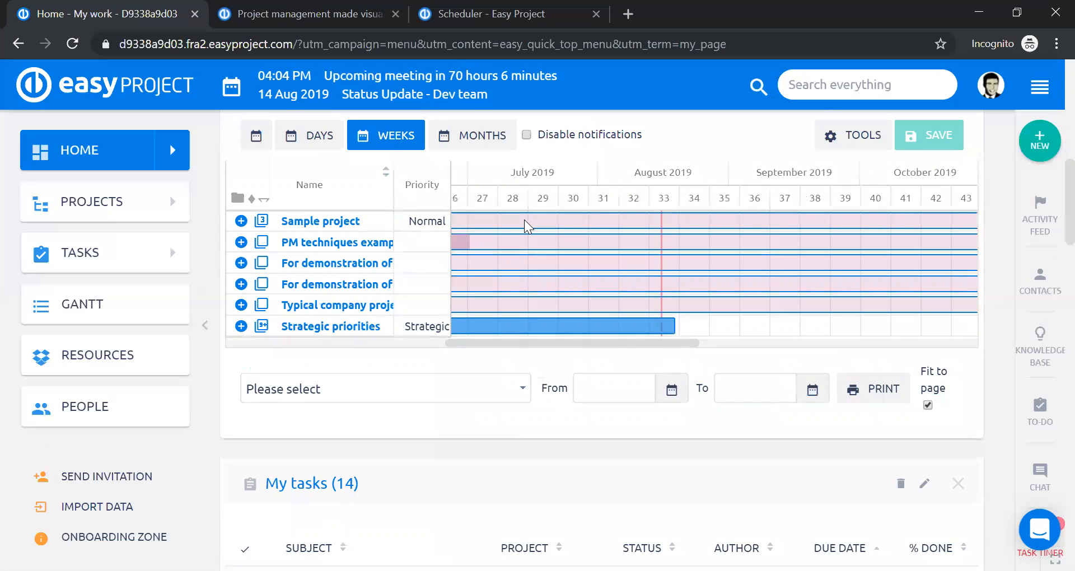
{"action": "scroll", "coordinate": [524, 219], "scroll_direction": "down", "scroll_amount": 7}
{"action": "scroll", "coordinate": [524, 218], "scroll_direction": "down", "scroll_amount": 15}
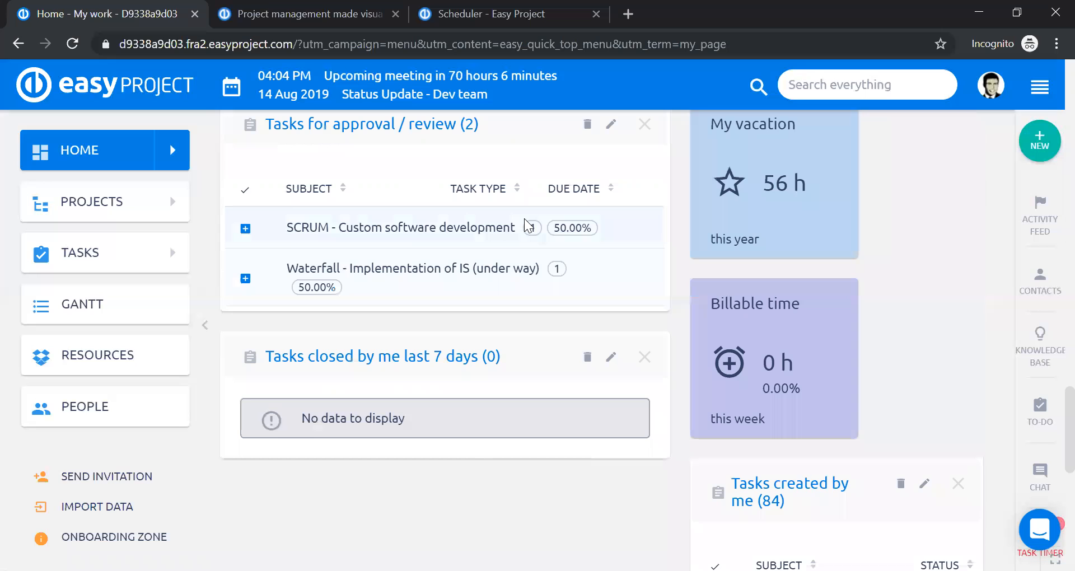
{"action": "scroll", "coordinate": [525, 220], "scroll_direction": "down", "scroll_amount": 3}
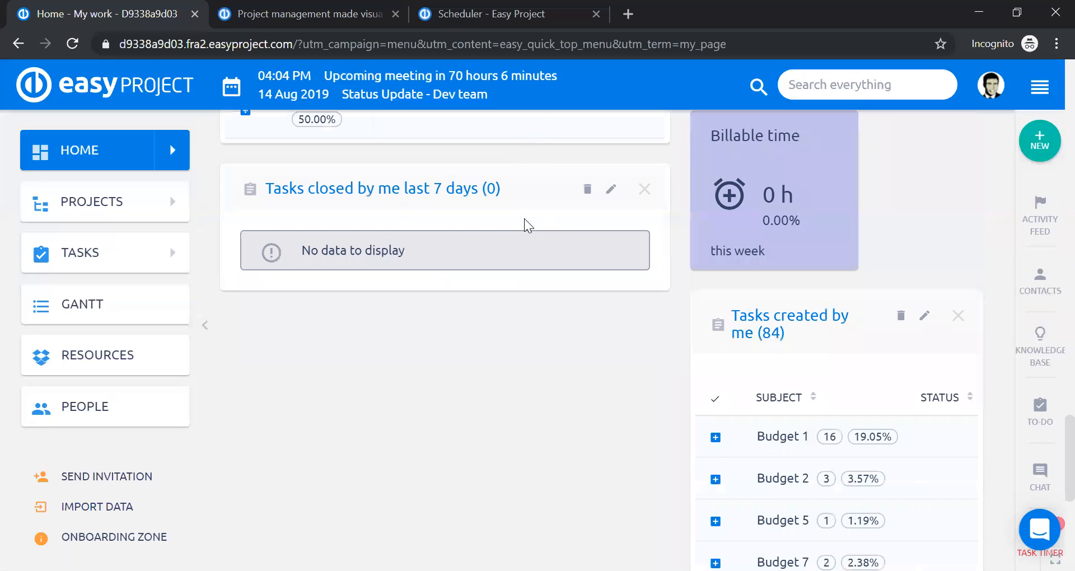
{"action": "scroll", "coordinate": [524, 219], "scroll_direction": "down", "scroll_amount": 7}
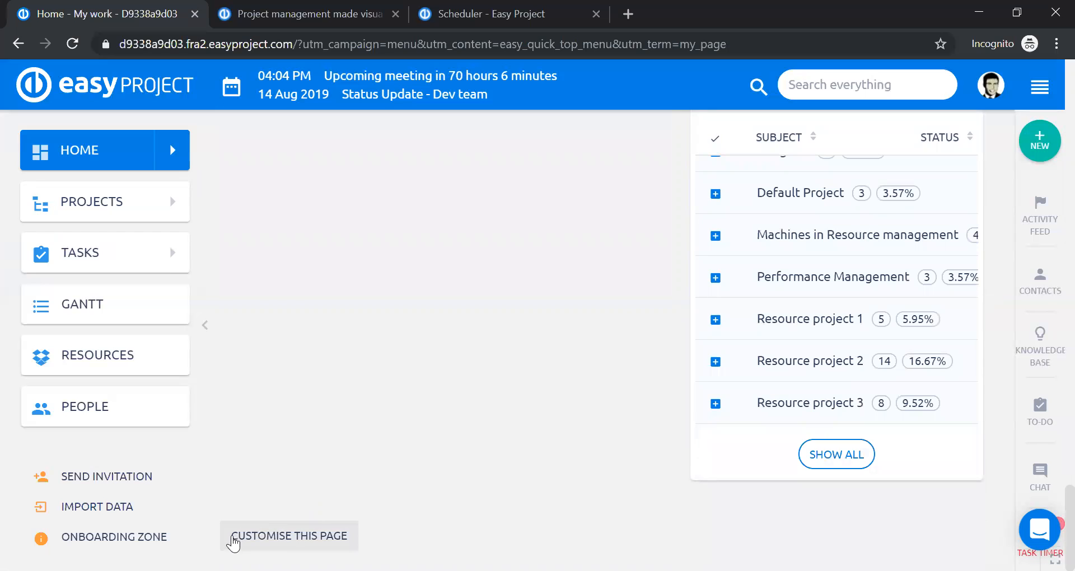
{"action": "left_click", "coordinate": [301, 536]}
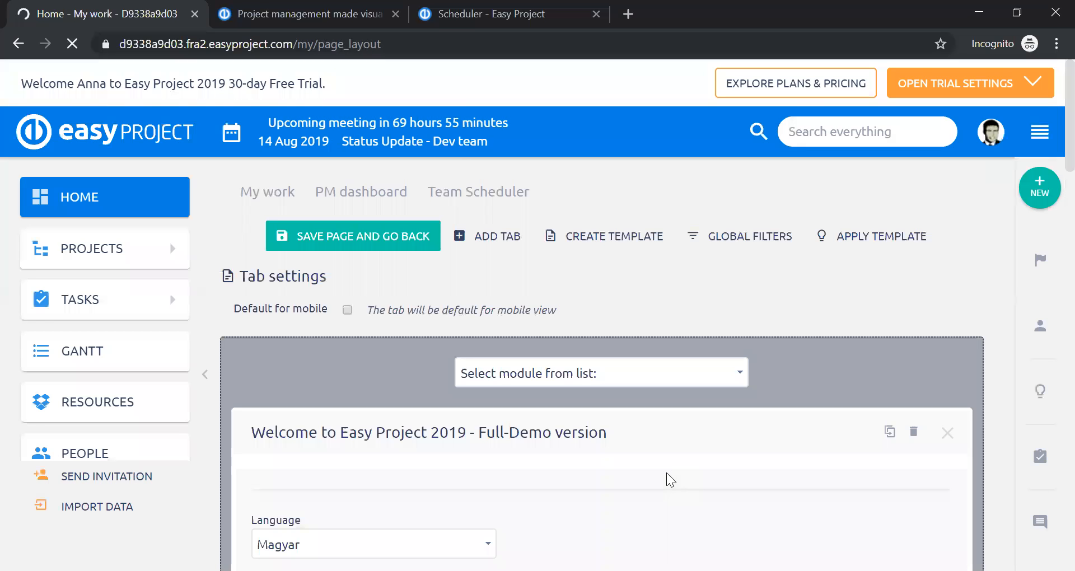
Step: Add the Easy Scheduler module to the uppermost section of the My work layout
{"action": "scroll", "coordinate": [741, 276], "scroll_direction": "down", "scroll_amount": 2}
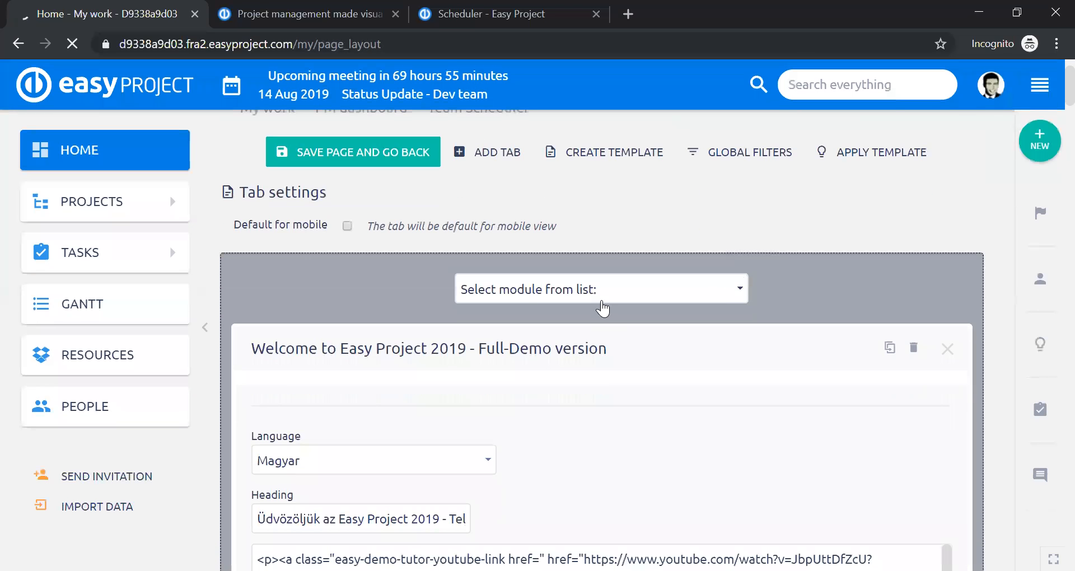
{"action": "left_click", "coordinate": [526, 296]}
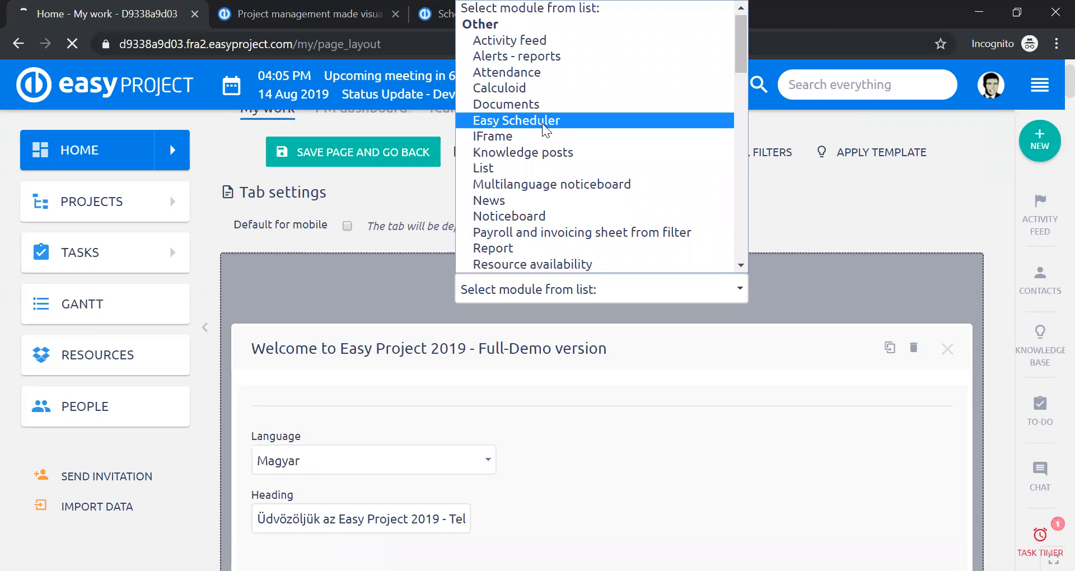
{"action": "left_click", "coordinate": [513, 119]}
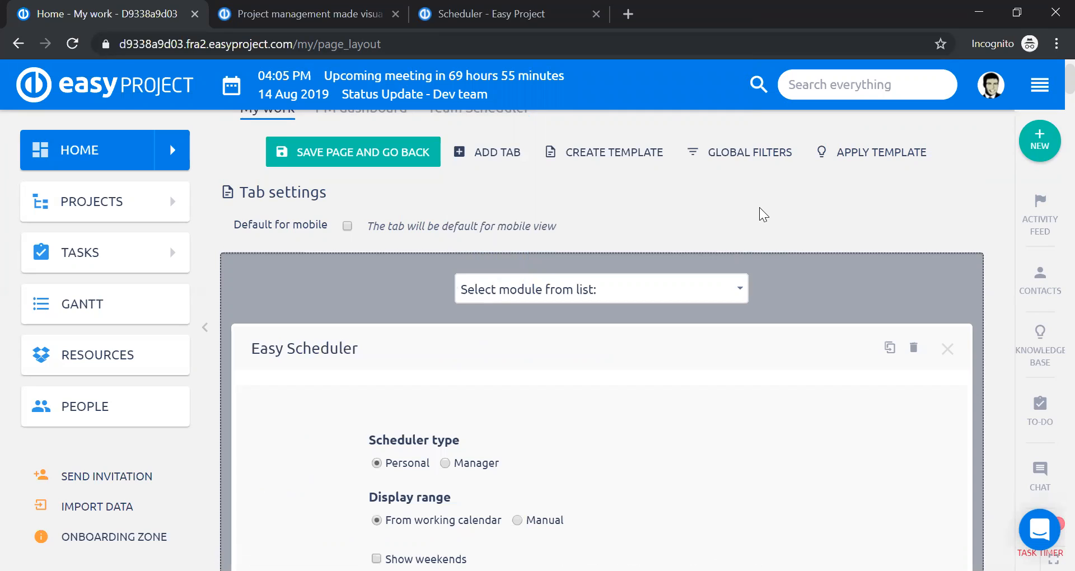
Step: Set the scheduler type to Manager and review the module's display range, users, external calendars, filters and sorting options
{"action": "scroll", "coordinate": [759, 214], "scroll_direction": "down", "scroll_amount": 3}
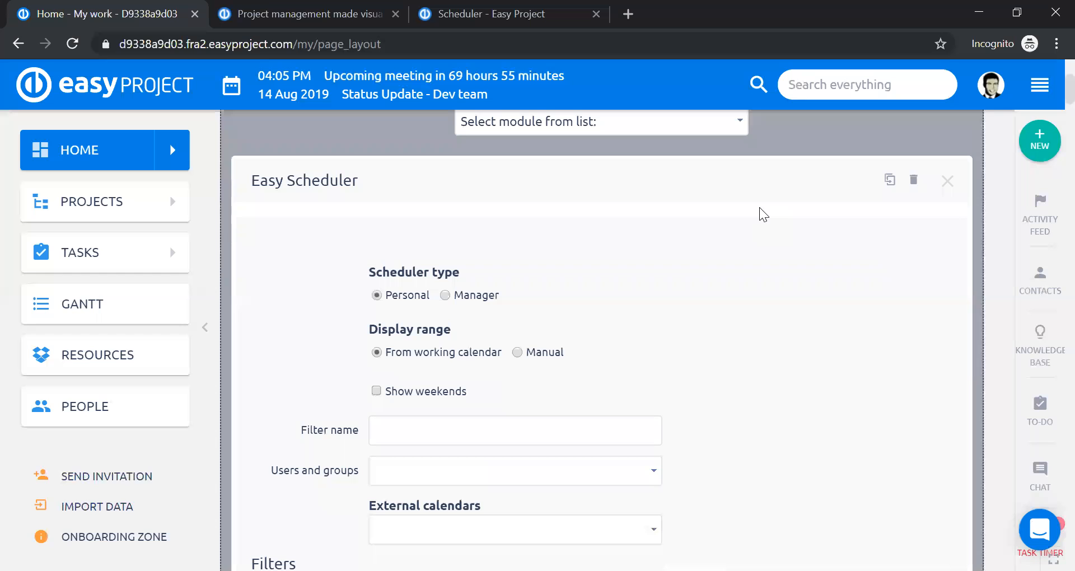
{"action": "scroll", "coordinate": [759, 208], "scroll_direction": "down", "scroll_amount": 1}
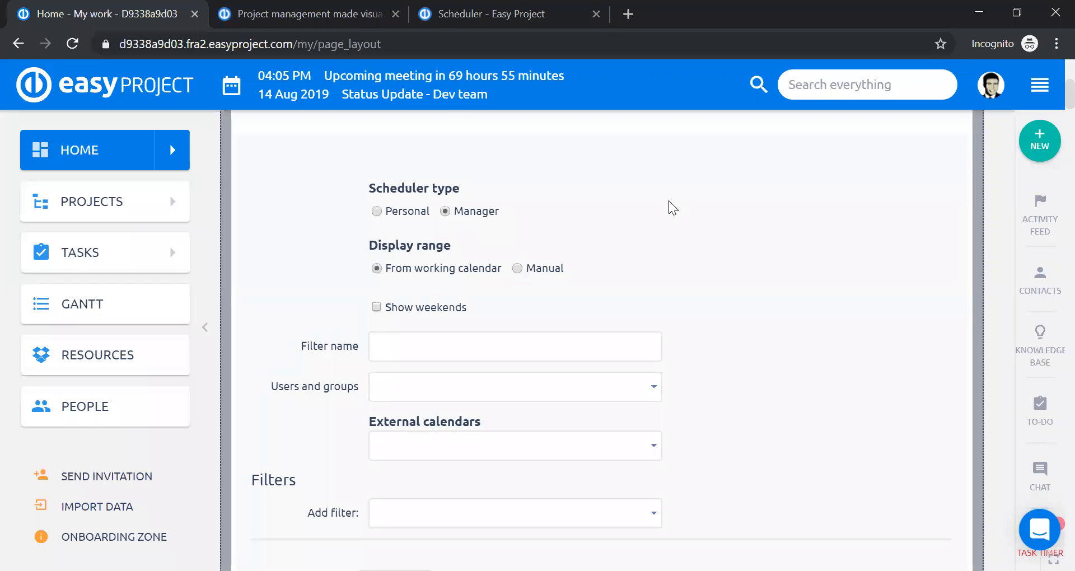
{"action": "scroll", "coordinate": [669, 202], "scroll_direction": "down", "scroll_amount": 2}
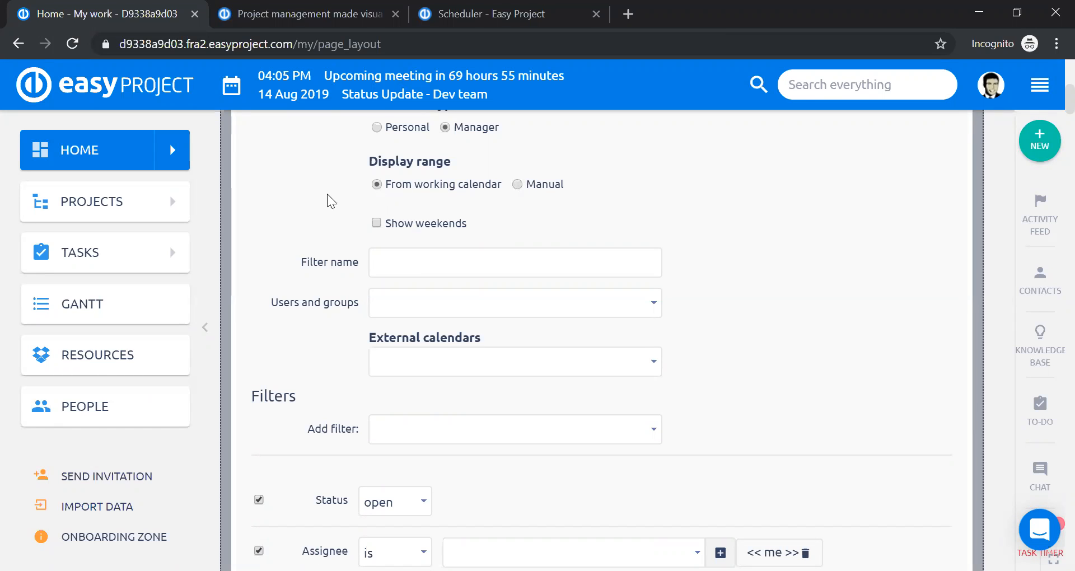
{"action": "scroll", "coordinate": [327, 194], "scroll_direction": "down", "scroll_amount": 1}
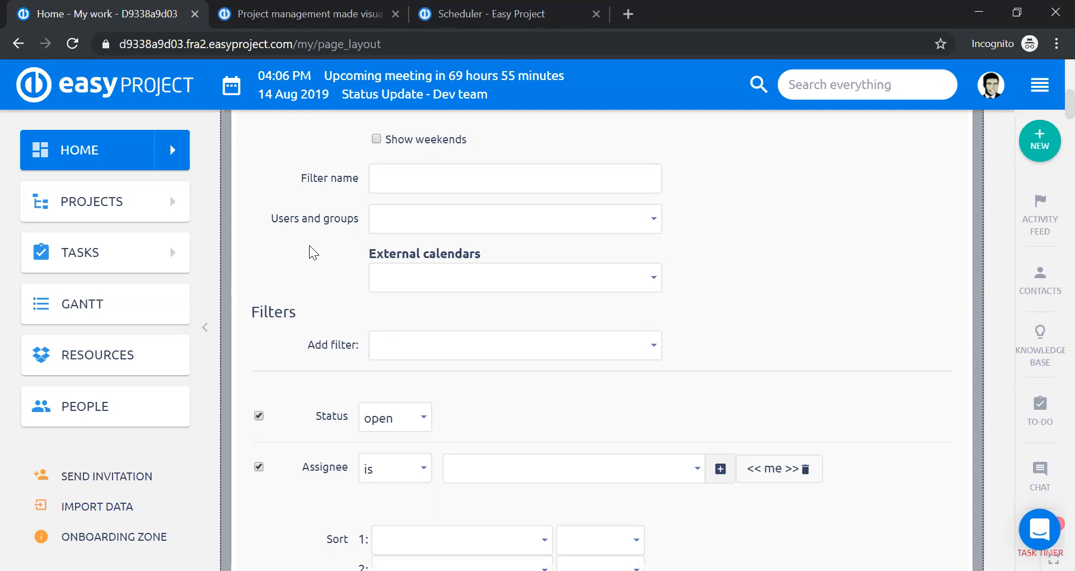
{"action": "scroll", "coordinate": [309, 247], "scroll_direction": "down", "scroll_amount": 2}
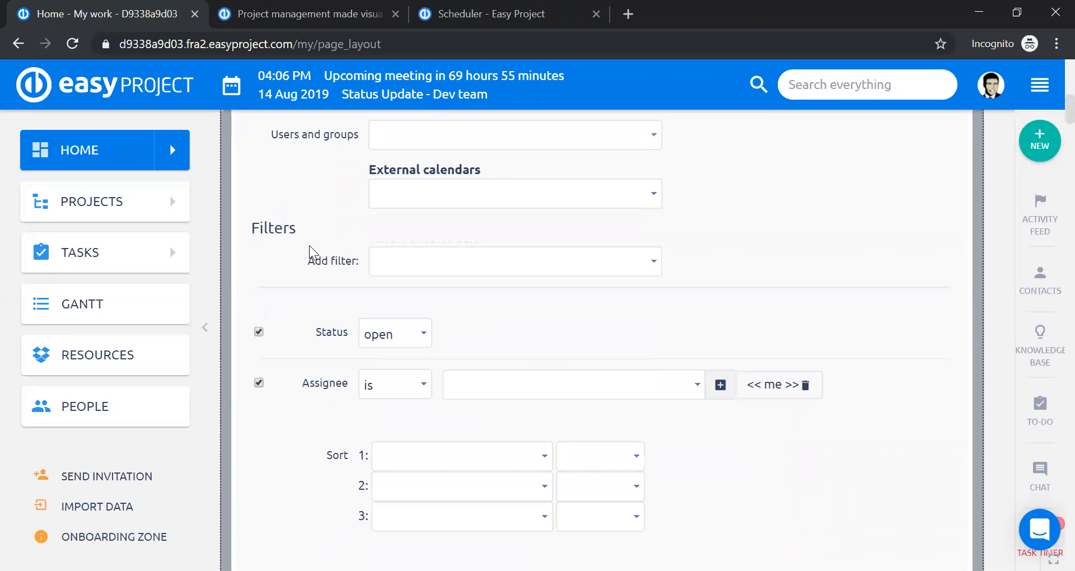
{"action": "left_click", "coordinate": [453, 195]}
{"action": "left_click", "coordinate": [454, 195]}
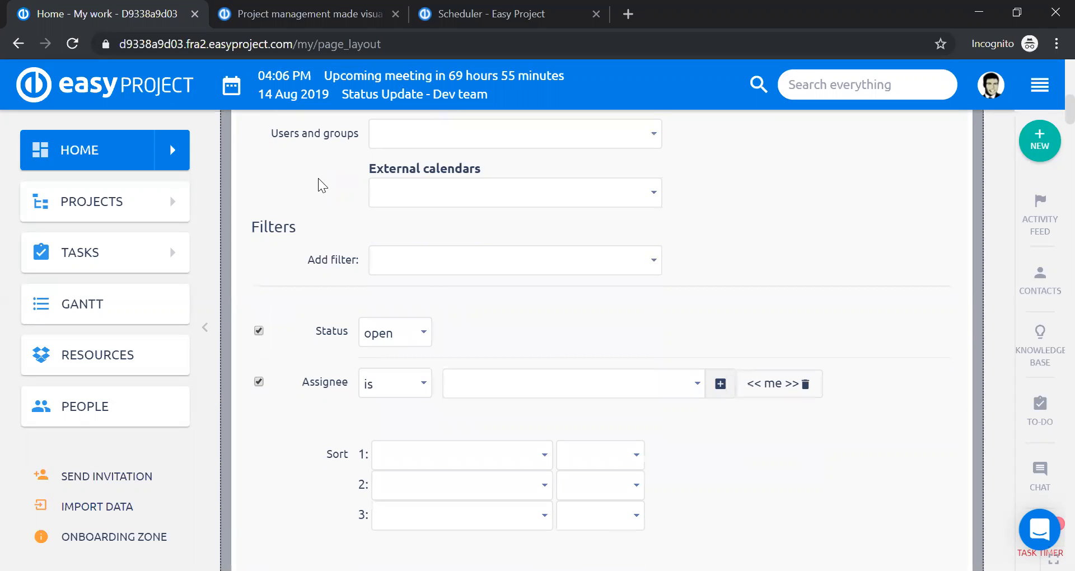
{"action": "scroll", "coordinate": [318, 178], "scroll_direction": "down", "scroll_amount": 1}
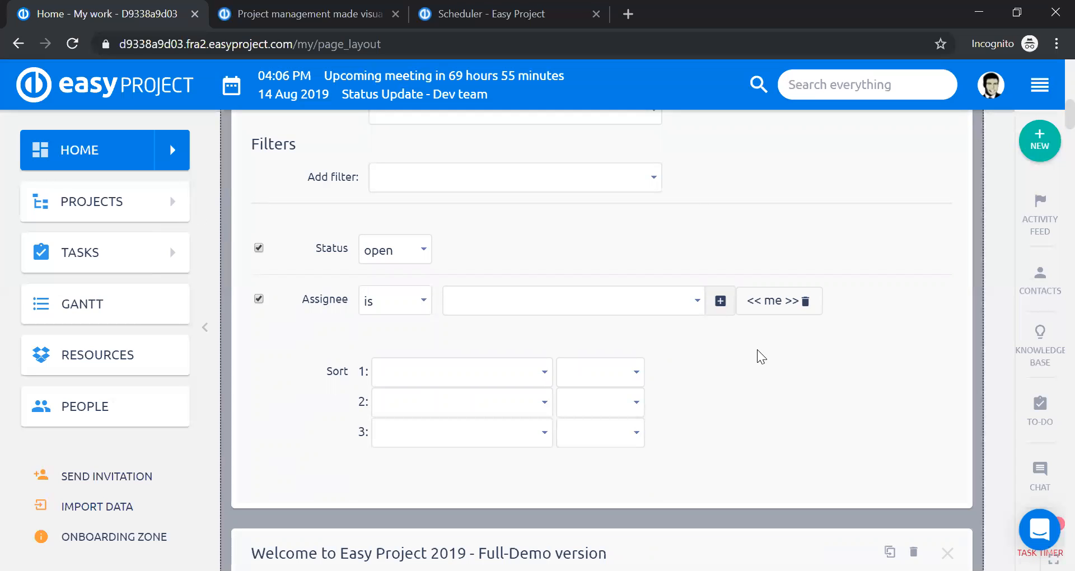
Step: Save the customised My work page and return to it
{"action": "scroll", "coordinate": [566, 336], "scroll_direction": "up", "scroll_amount": 5}
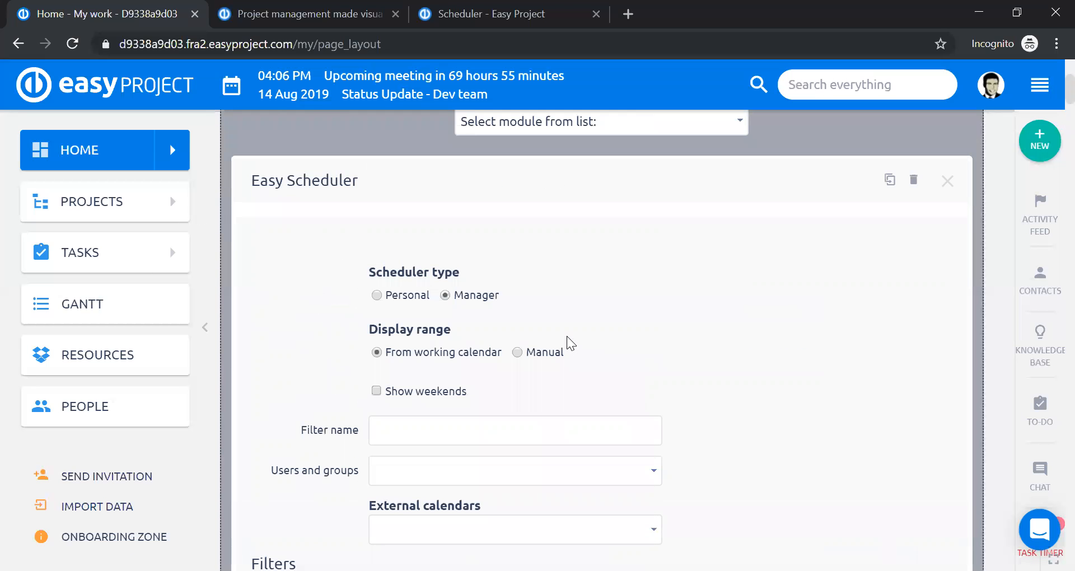
{"action": "scroll", "coordinate": [567, 336], "scroll_direction": "down", "scroll_amount": 1}
{"action": "scroll", "coordinate": [566, 336], "scroll_direction": "up", "scroll_amount": 2}
{"action": "scroll", "coordinate": [567, 336], "scroll_direction": "up", "scroll_amount": 3}
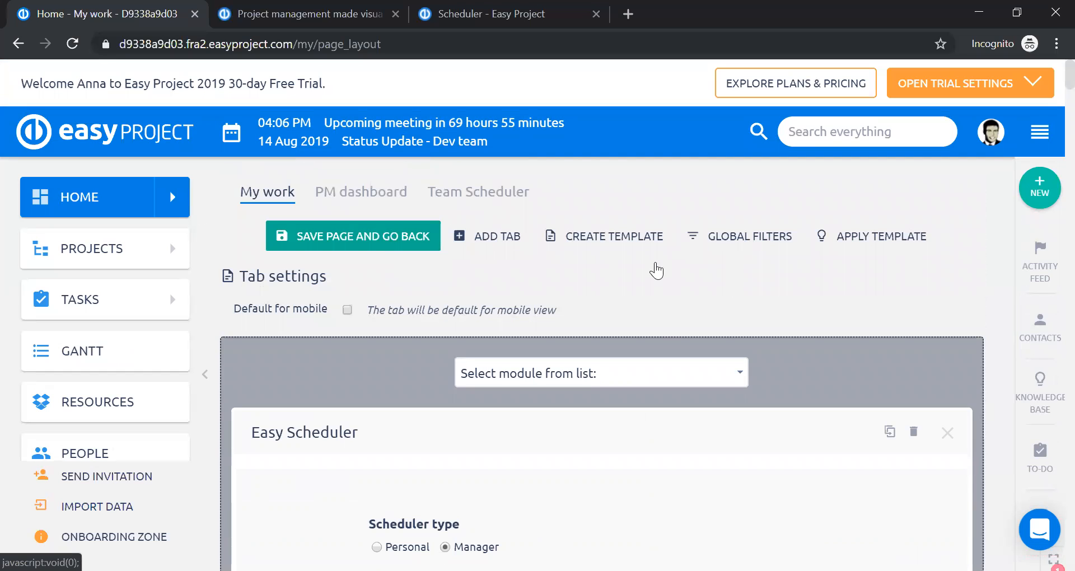
{"action": "left_click", "coordinate": [364, 224]}
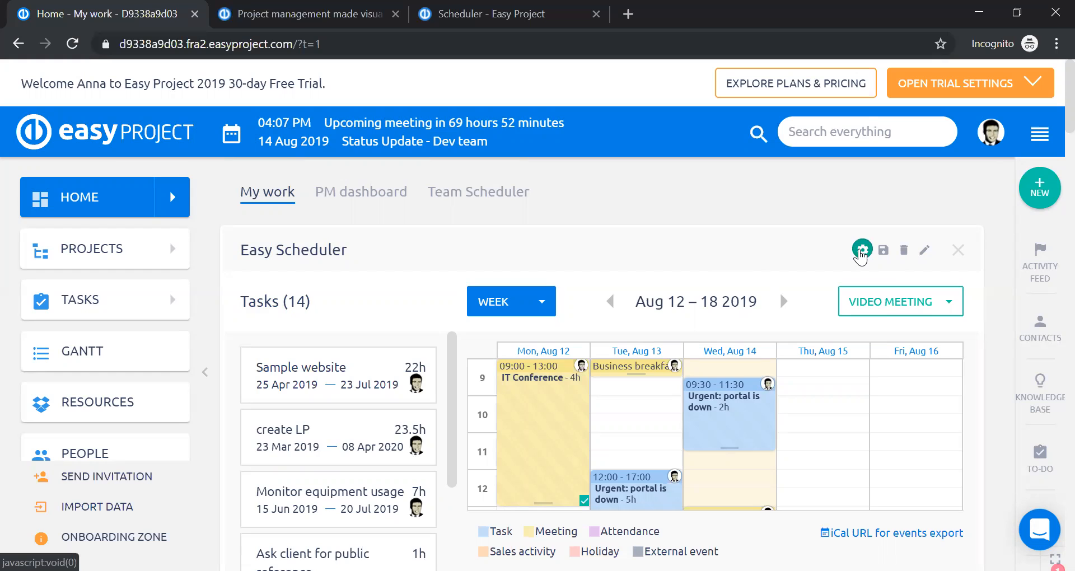
Step: Show the Easy Scheduler's saved filters and user selection, and look through the list of available users and groups
{"action": "left_click", "coordinate": [861, 251]}
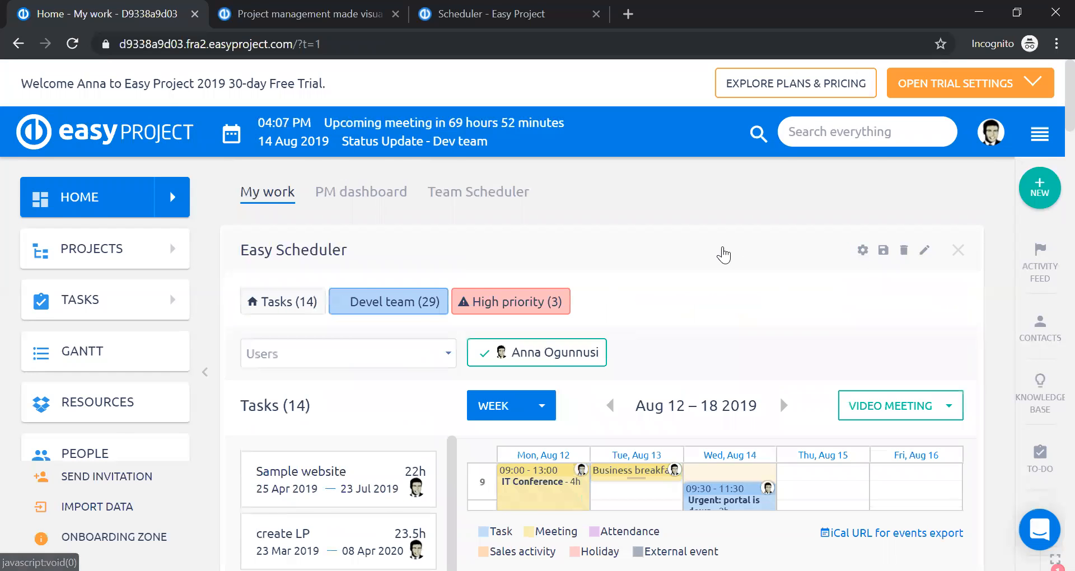
{"action": "scroll", "coordinate": [722, 252], "scroll_direction": "down", "scroll_amount": 2}
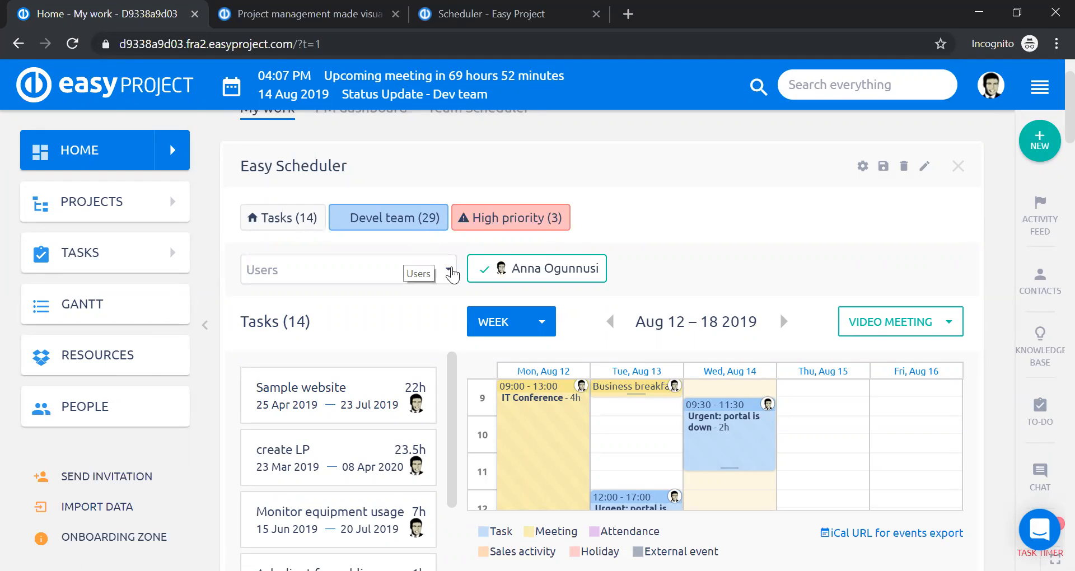
{"action": "left_click", "coordinate": [450, 272]}
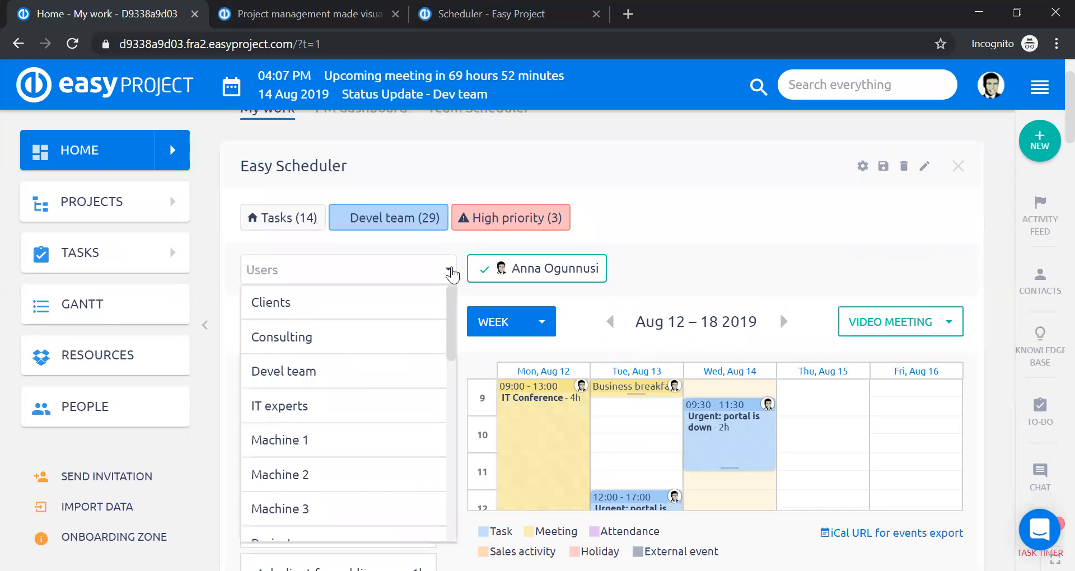
{"action": "left_click", "coordinate": [451, 272]}
{"action": "left_click", "coordinate": [450, 272]}
{"action": "left_click", "coordinate": [450, 272]}
{"action": "left_click", "coordinate": [450, 272]}
{"action": "left_click", "coordinate": [659, 227]}
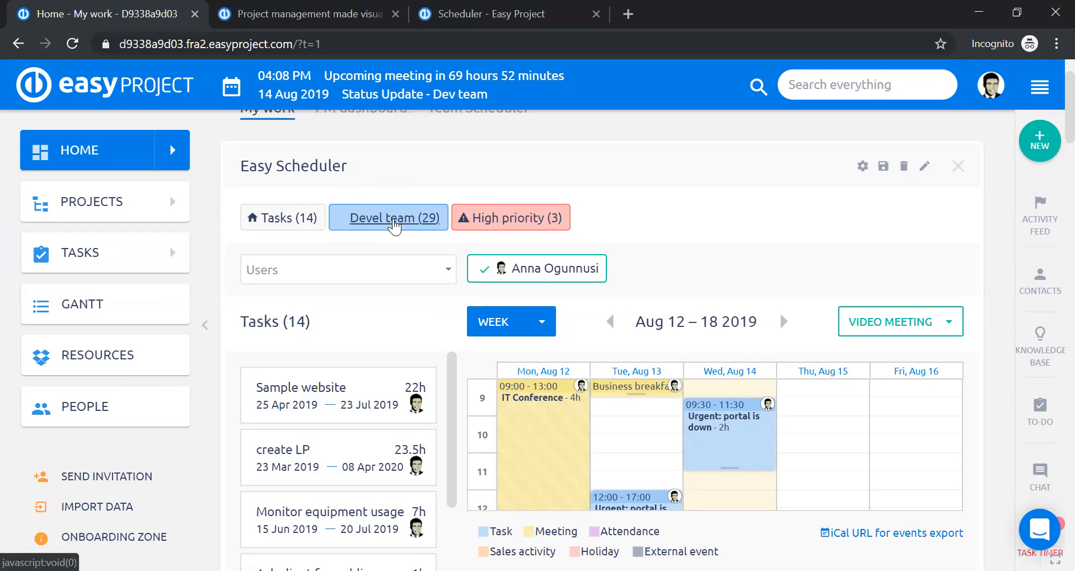
Step: Apply the Devel team filter to the scheduler and view the team's tasks and calendar
{"action": "left_click", "coordinate": [394, 220]}
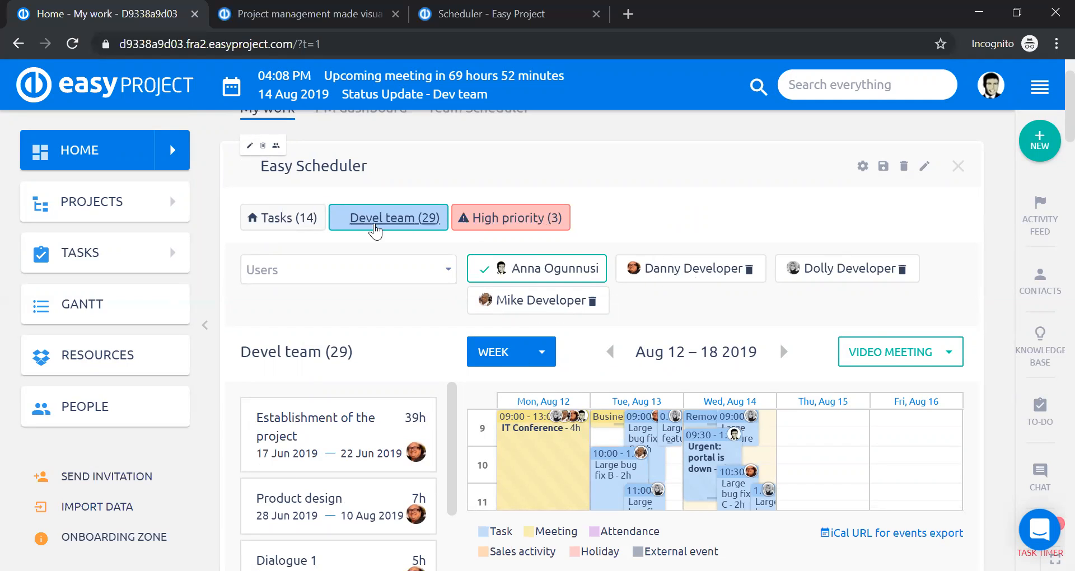
{"action": "scroll", "coordinate": [686, 213], "scroll_direction": "down", "scroll_amount": 2}
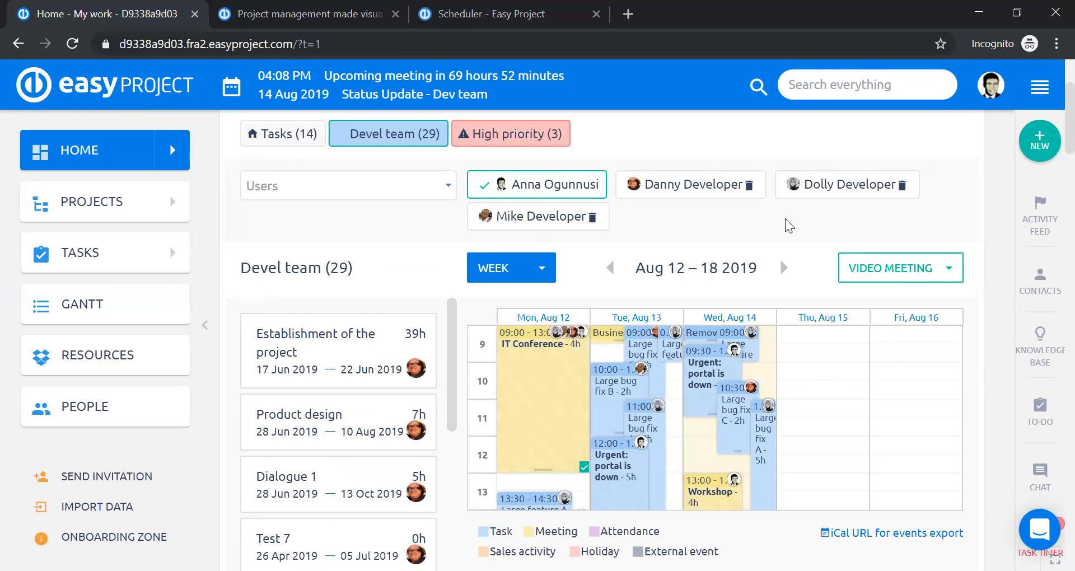
{"action": "scroll", "coordinate": [786, 224], "scroll_direction": "up", "scroll_amount": 2}
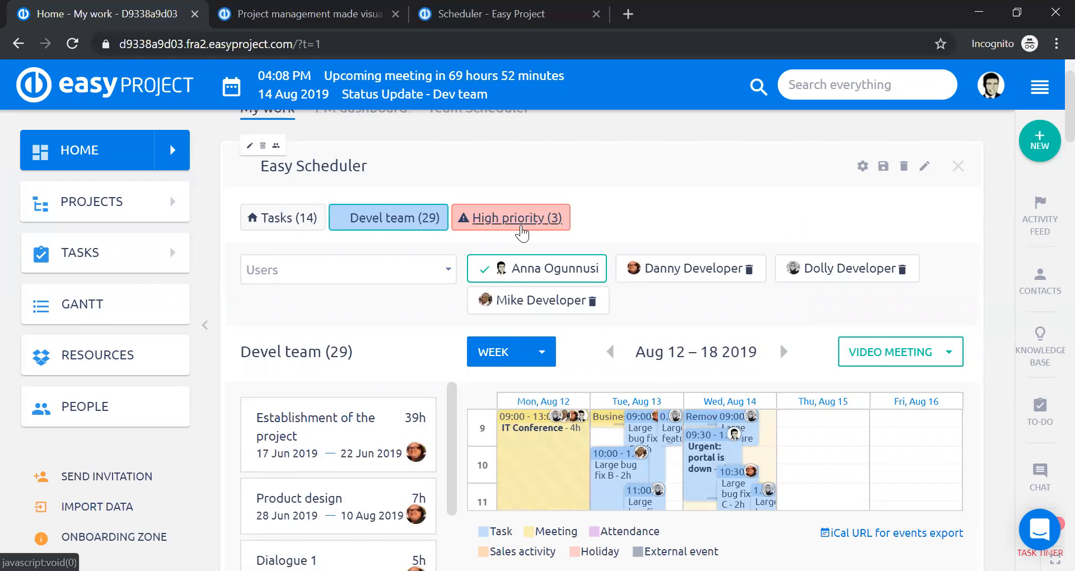
Step: Apply the High priority filter to the scheduler and view its tasks and calendar
{"action": "left_click", "coordinate": [522, 219]}
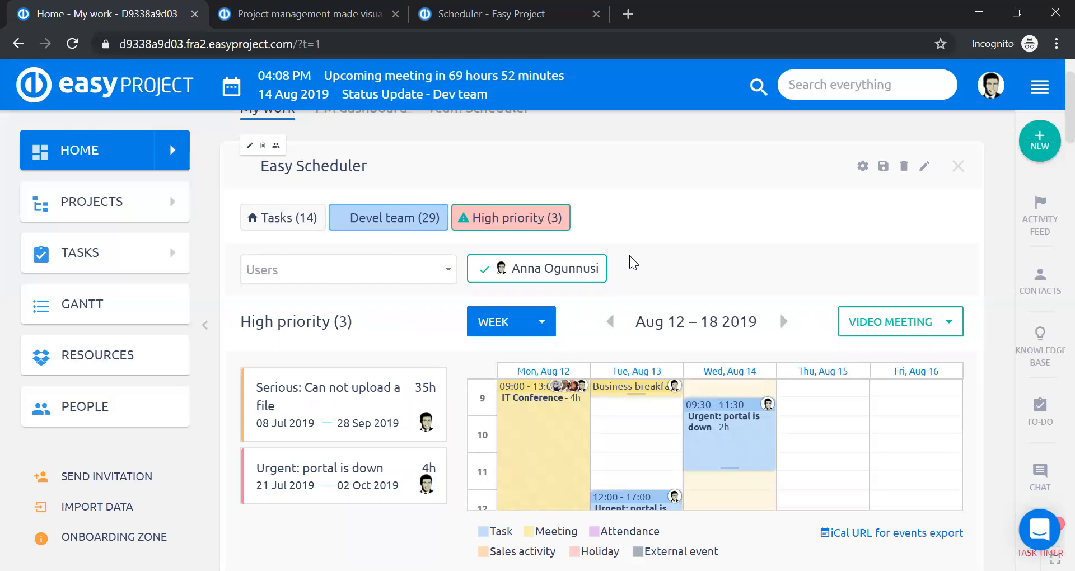
{"action": "scroll", "coordinate": [633, 263], "scroll_direction": "up", "scroll_amount": 2}
{"action": "scroll", "coordinate": [632, 263], "scroll_direction": "down", "scroll_amount": 4}
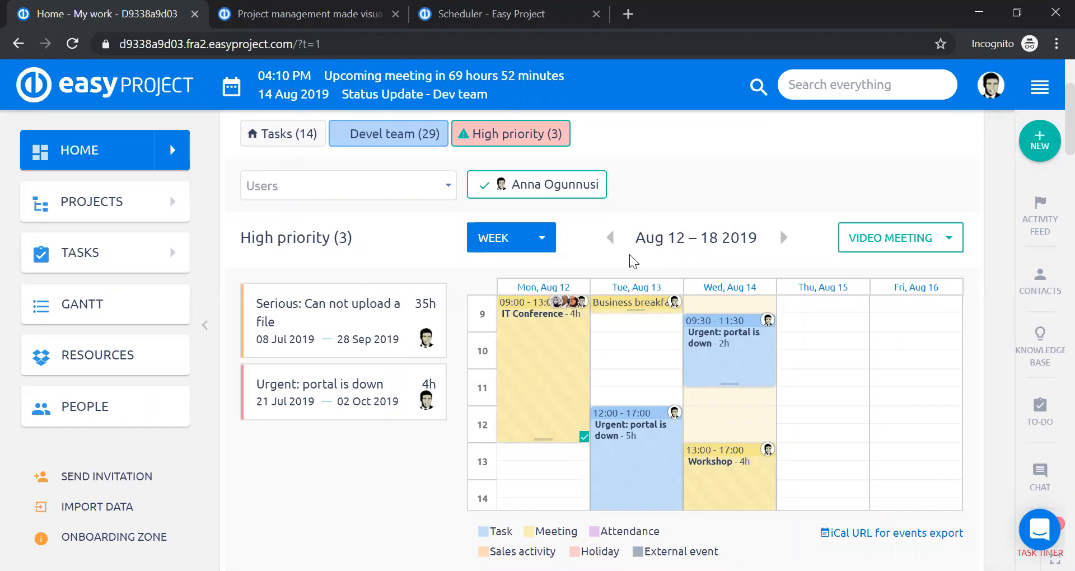
Step: Start saving a new filter from the Easy Scheduler and name it "Test filter"
{"action": "scroll", "coordinate": [649, 229], "scroll_direction": "up", "scroll_amount": 2}
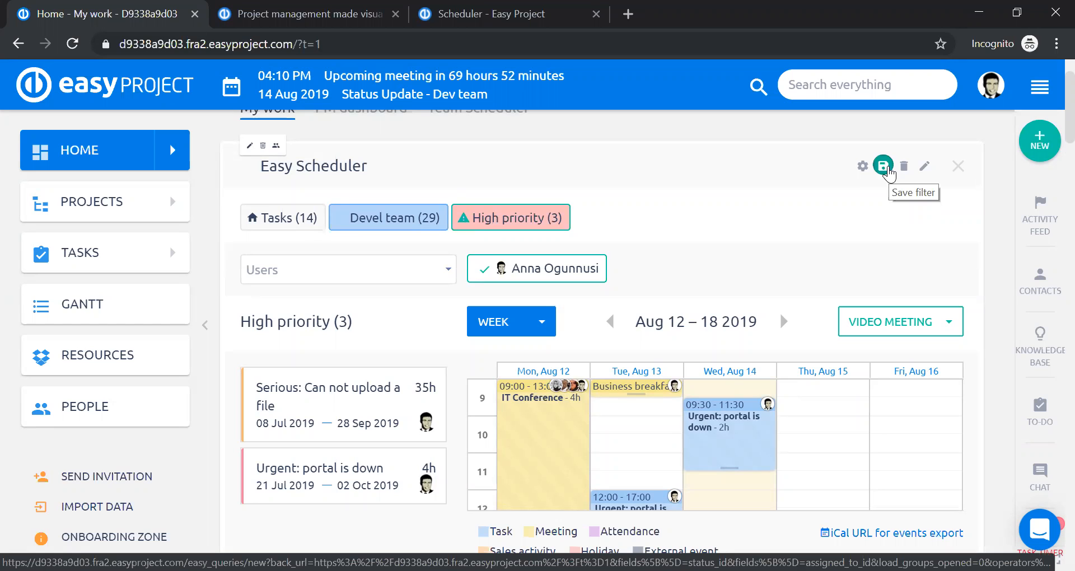
{"action": "left_click", "coordinate": [887, 169]}
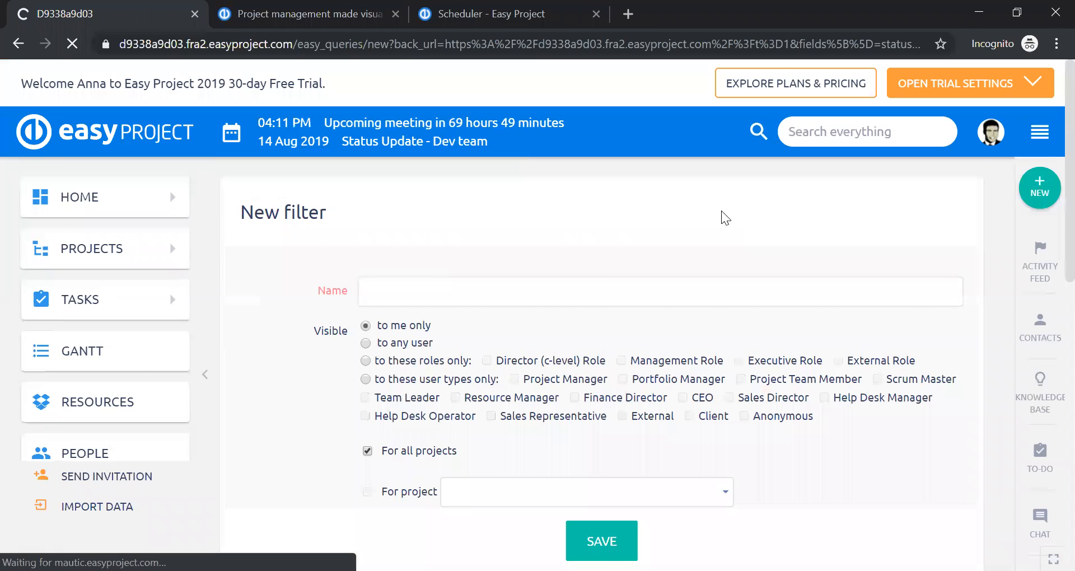
{"action": "left_click", "coordinate": [706, 201]}
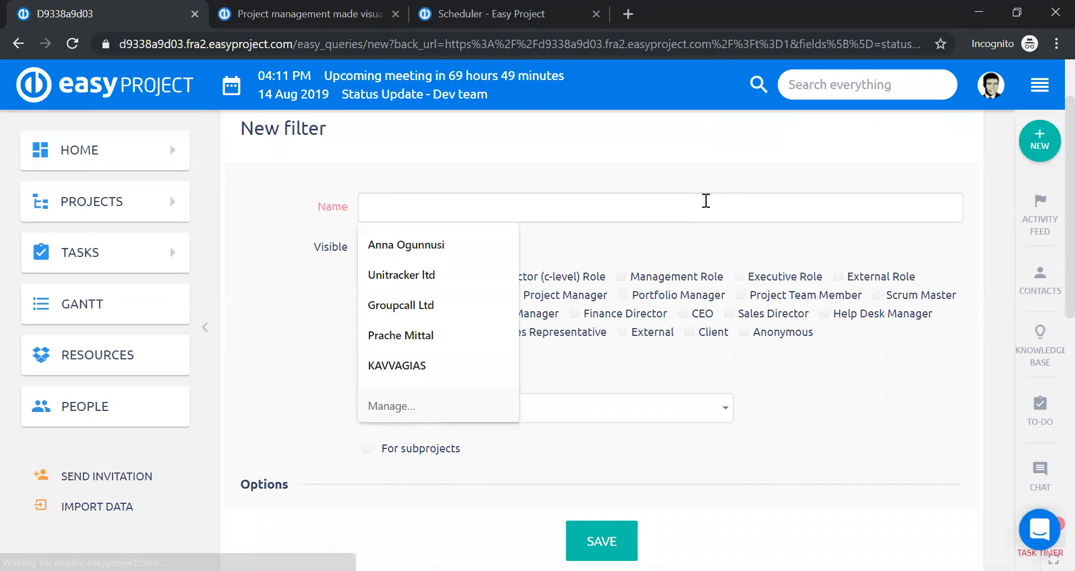
{"action": "type", "text": "Test filter"}
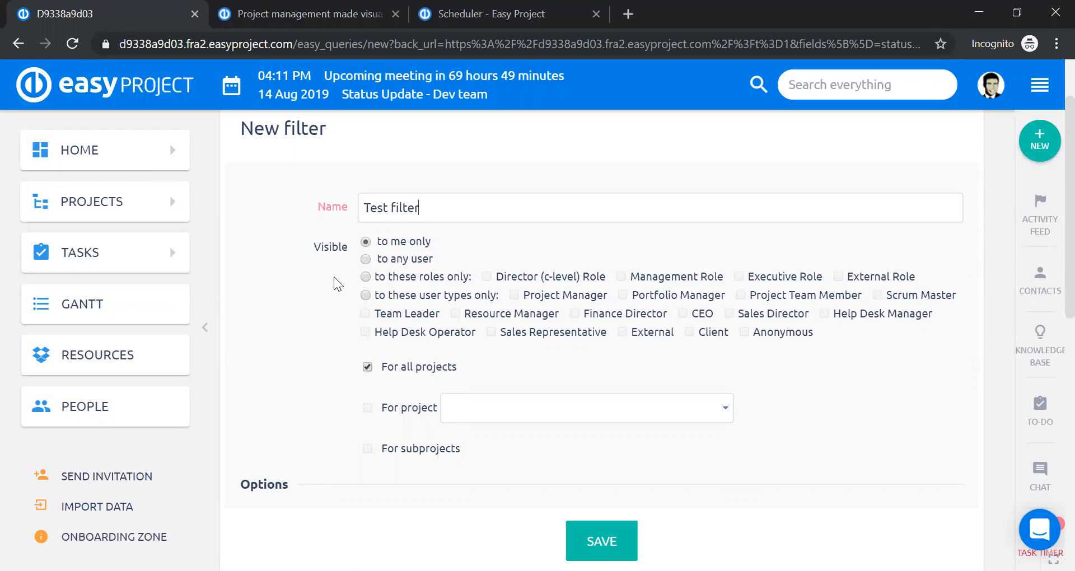
Step: Try restricting the filter to a specific project and its subprojects, and return its scope to all projects
{"action": "scroll", "coordinate": [334, 276], "scroll_direction": "down", "scroll_amount": 2}
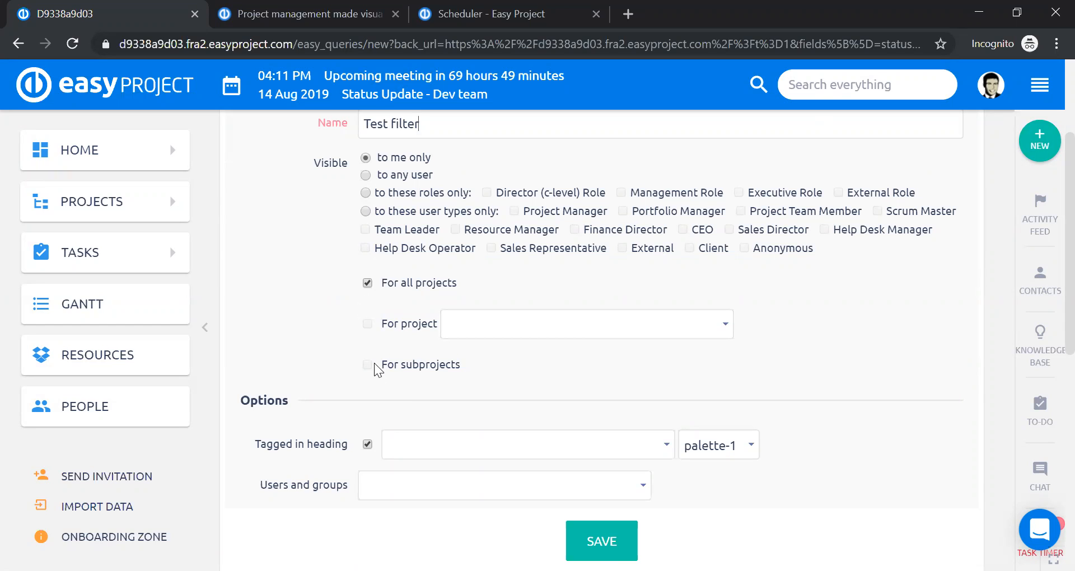
{"action": "scroll", "coordinate": [319, 328], "scroll_direction": "down", "scroll_amount": 1}
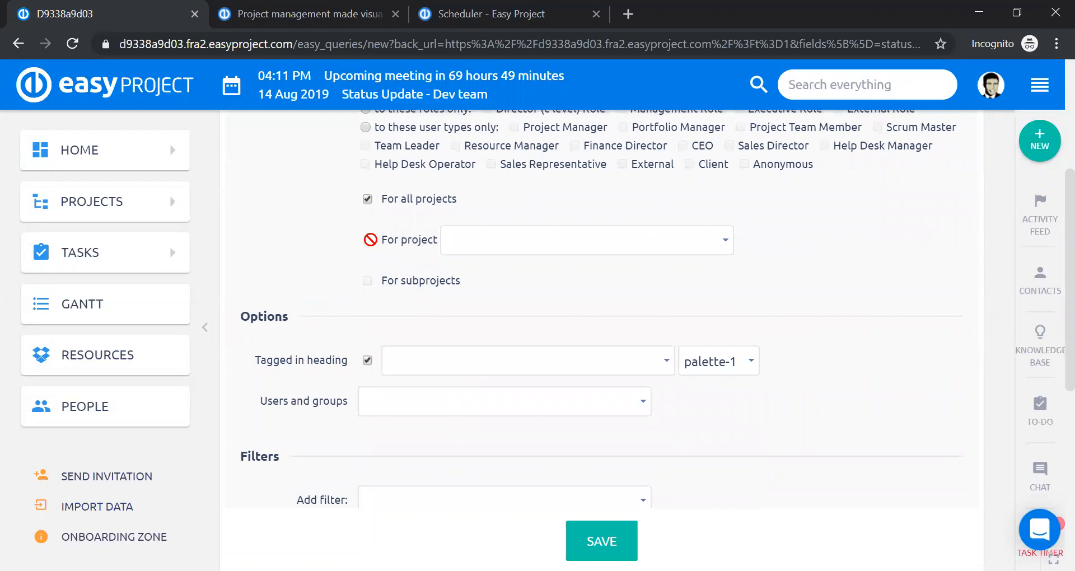
{"action": "left_click", "coordinate": [368, 199]}
{"action": "left_click", "coordinate": [367, 241]}
{"action": "left_click", "coordinate": [676, 245]}
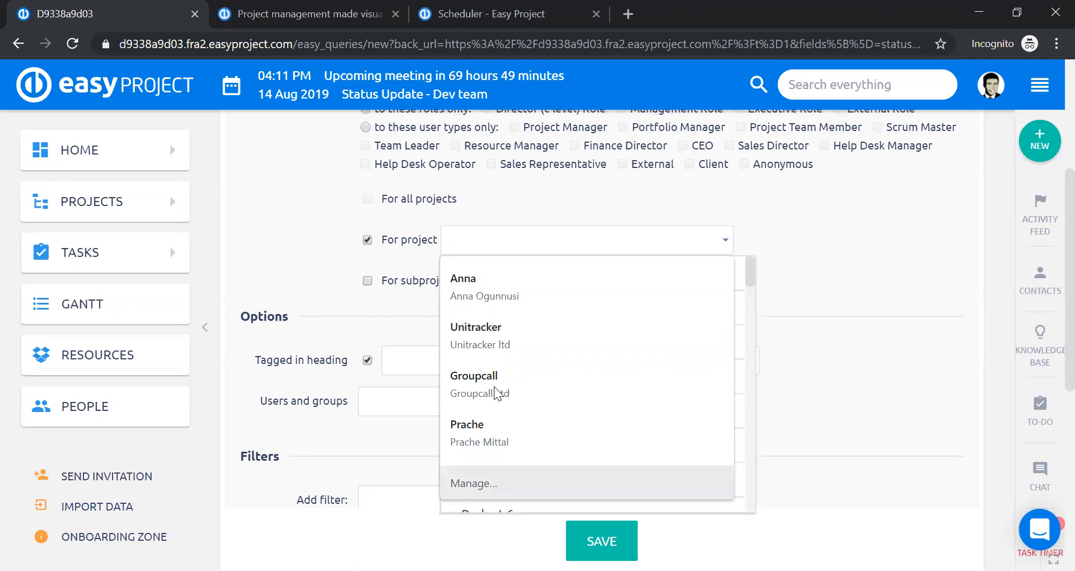
{"action": "left_click", "coordinate": [290, 256]}
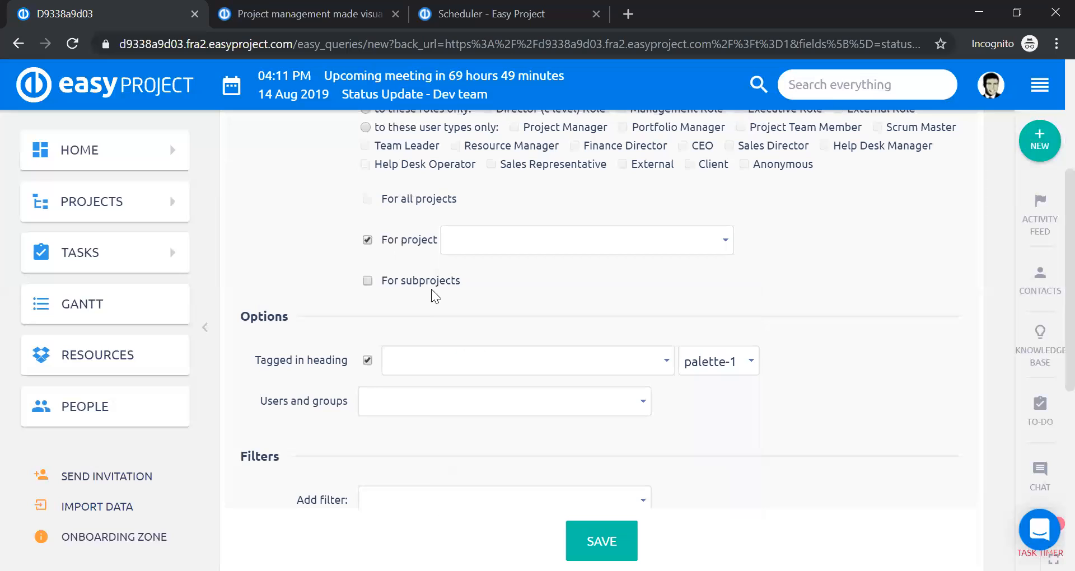
{"action": "left_click", "coordinate": [367, 285]}
{"action": "left_click", "coordinate": [368, 241]}
{"action": "left_click", "coordinate": [367, 281]}
{"action": "left_click", "coordinate": [368, 199]}
Step: Set the colour of the filter's heading tag to palette-2
{"action": "scroll", "coordinate": [299, 237], "scroll_direction": "down", "scroll_amount": 2}
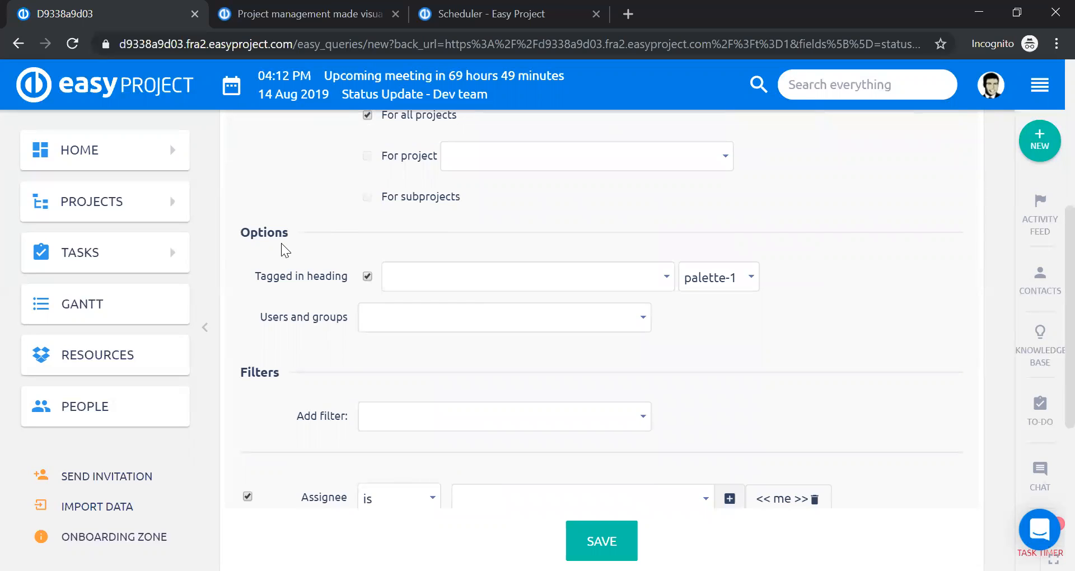
{"action": "left_click", "coordinate": [744, 285]}
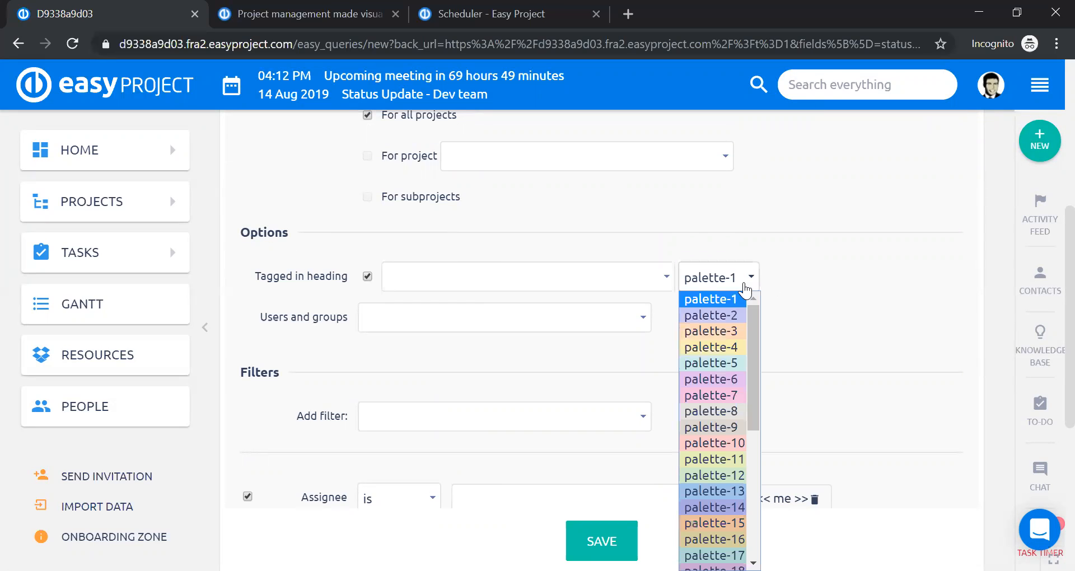
{"action": "left_click", "coordinate": [726, 442]}
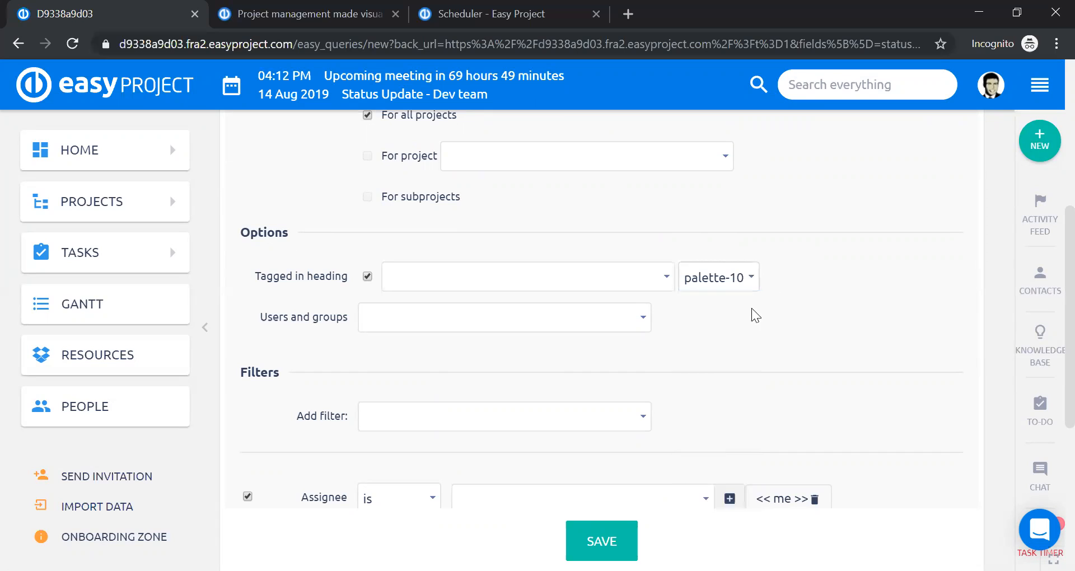
{"action": "left_click", "coordinate": [750, 278]}
{"action": "left_click", "coordinate": [722, 316]}
Step: Add the Consulting group to the filter's users and groups
{"action": "left_click", "coordinate": [641, 331]}
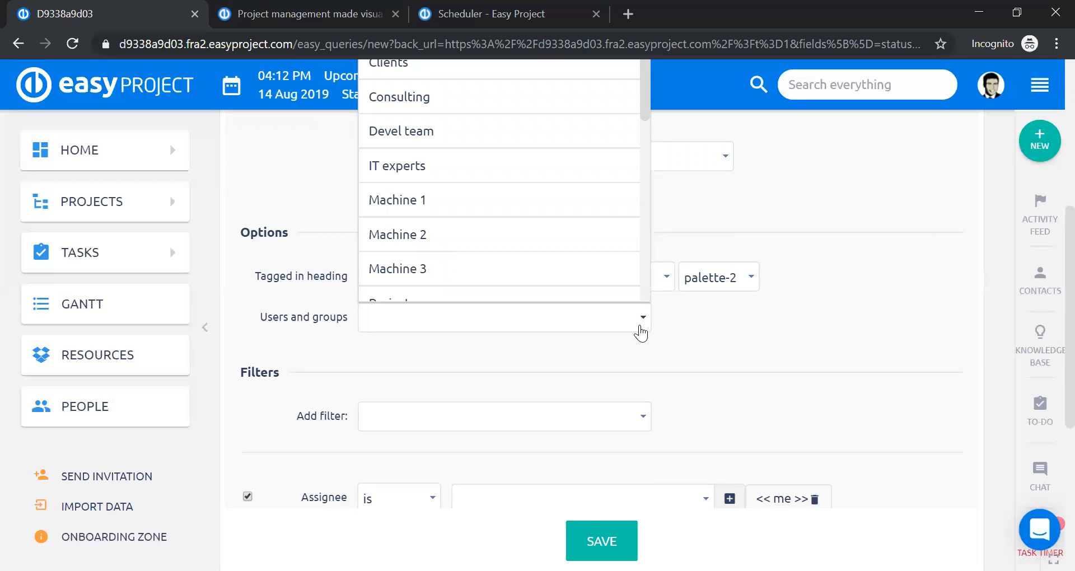
{"action": "scroll", "coordinate": [598, 203], "scroll_direction": "up", "scroll_amount": 1}
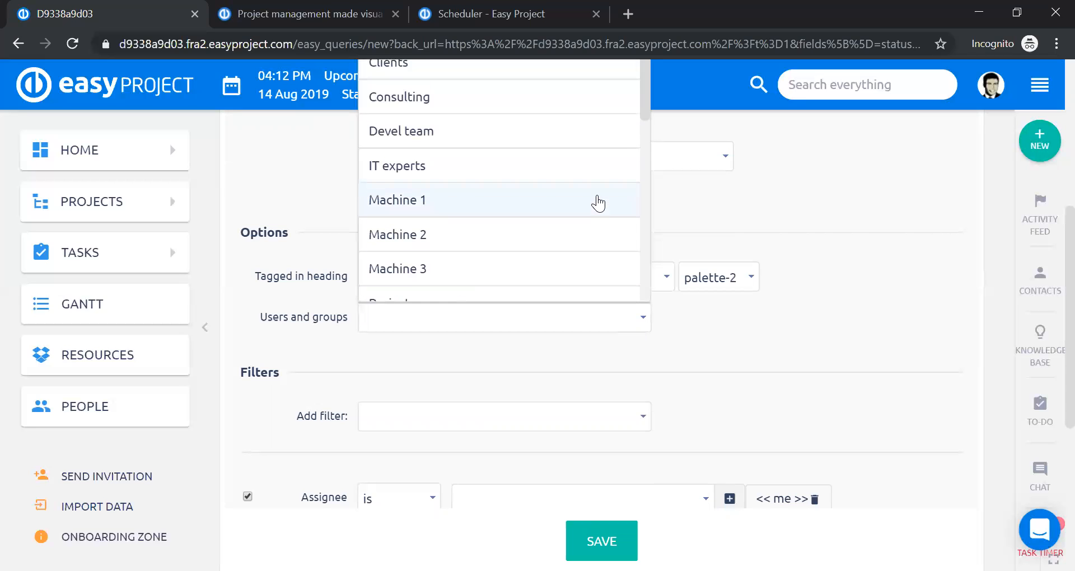
{"action": "scroll", "coordinate": [598, 203], "scroll_direction": "up", "scroll_amount": 1}
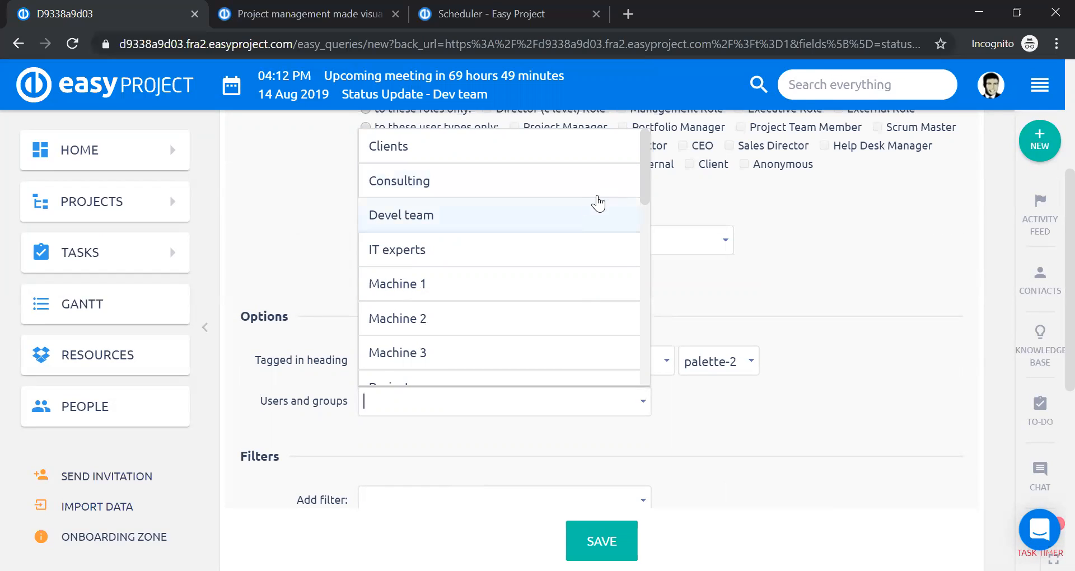
{"action": "mouse_move", "coordinate": [645, 173]}
{"action": "left_mouse_down"}
{"action": "mouse_move", "coordinate": [665, 377]}
{"action": "mouse_move", "coordinate": [666, 256]}
{"action": "mouse_move", "coordinate": [652, 176]}
{"action": "left_mouse_up"}
{"action": "left_click", "coordinate": [380, 189]}
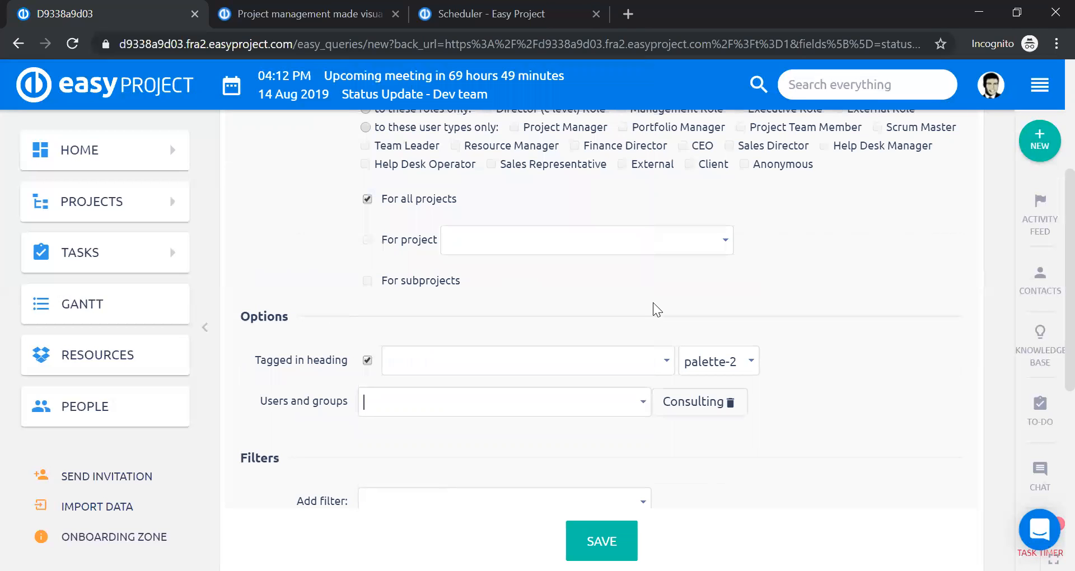
Step: Add three individual users, a consultant, an IT expert and a junior, to the filter's users and groups
{"action": "scroll", "coordinate": [742, 272], "scroll_direction": "down", "scroll_amount": 3}
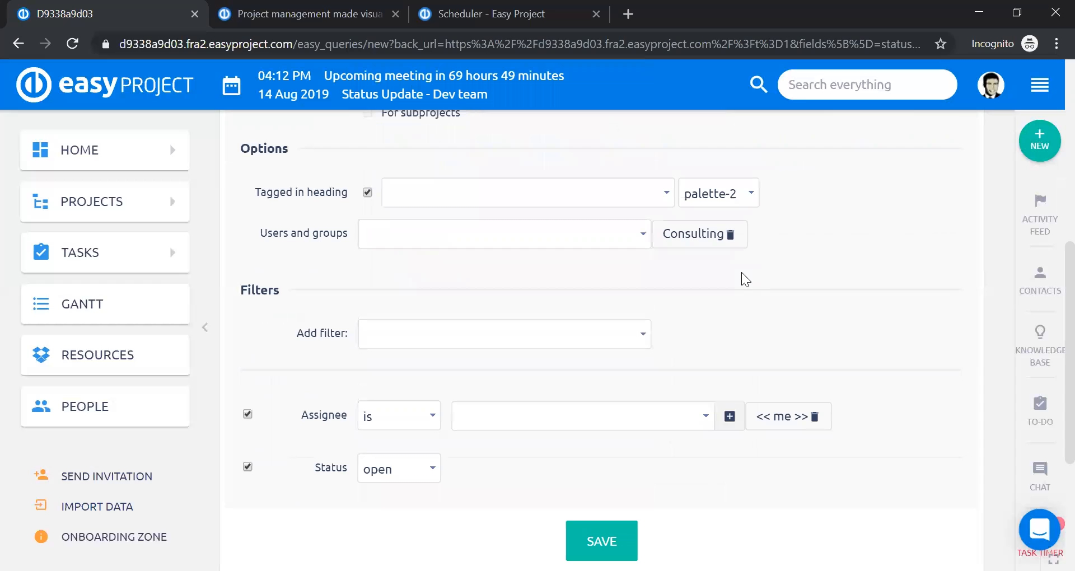
{"action": "left_click", "coordinate": [582, 231]}
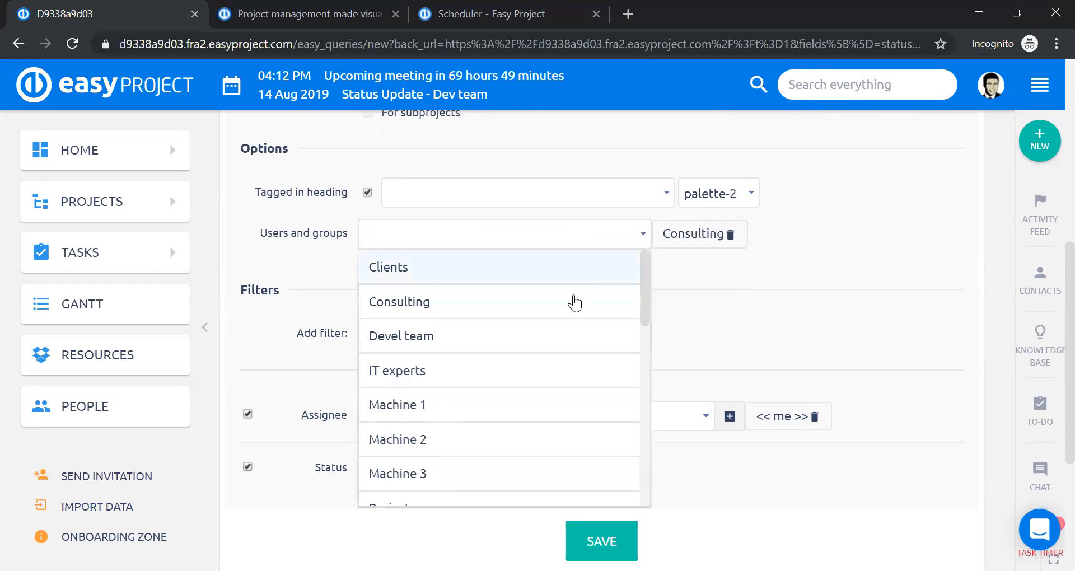
{"action": "scroll", "coordinate": [575, 302], "scroll_direction": "down", "scroll_amount": 2}
{"action": "scroll", "coordinate": [574, 303], "scroll_direction": "down", "scroll_amount": 4}
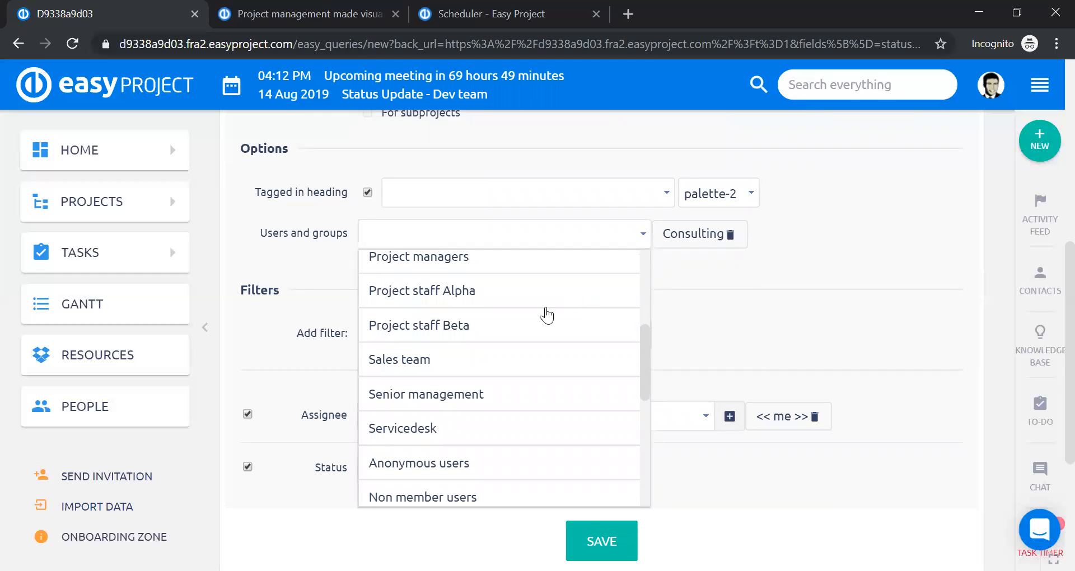
{"action": "scroll", "coordinate": [546, 315], "scroll_direction": "down", "scroll_amount": 5}
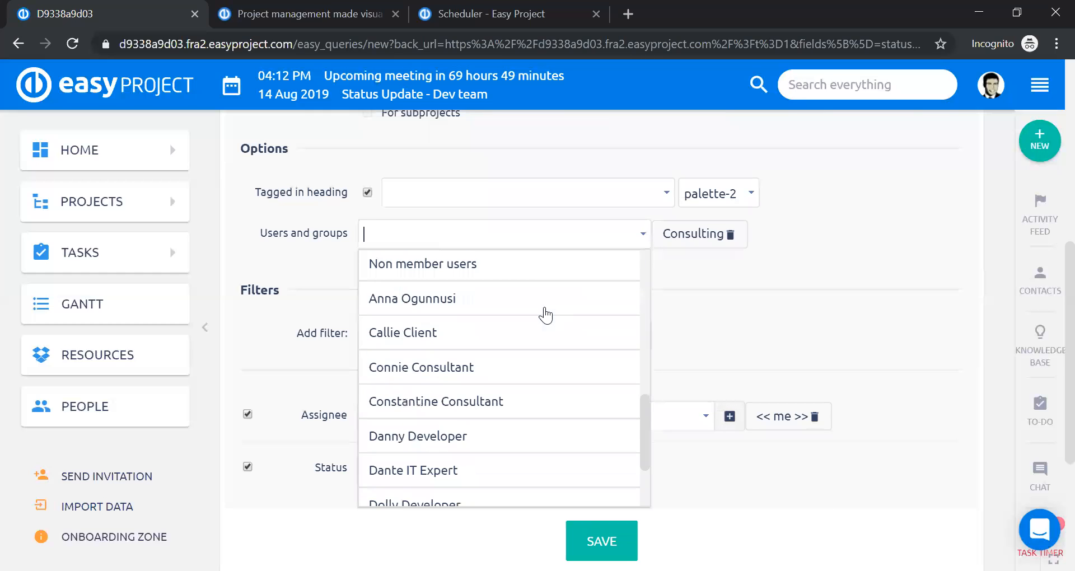
{"action": "left_click", "coordinate": [513, 279]}
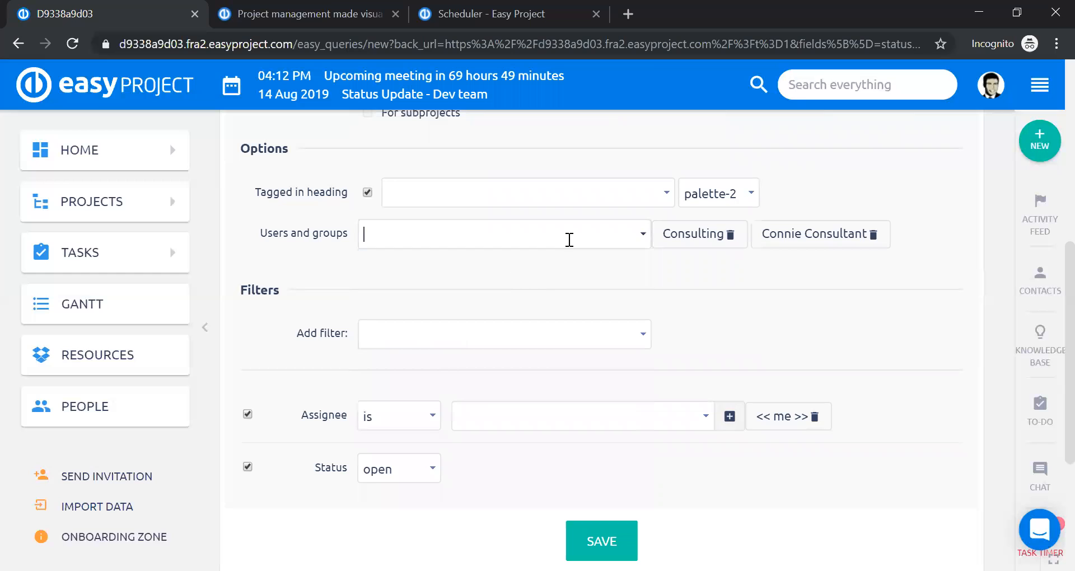
{"action": "left_click", "coordinate": [569, 240]}
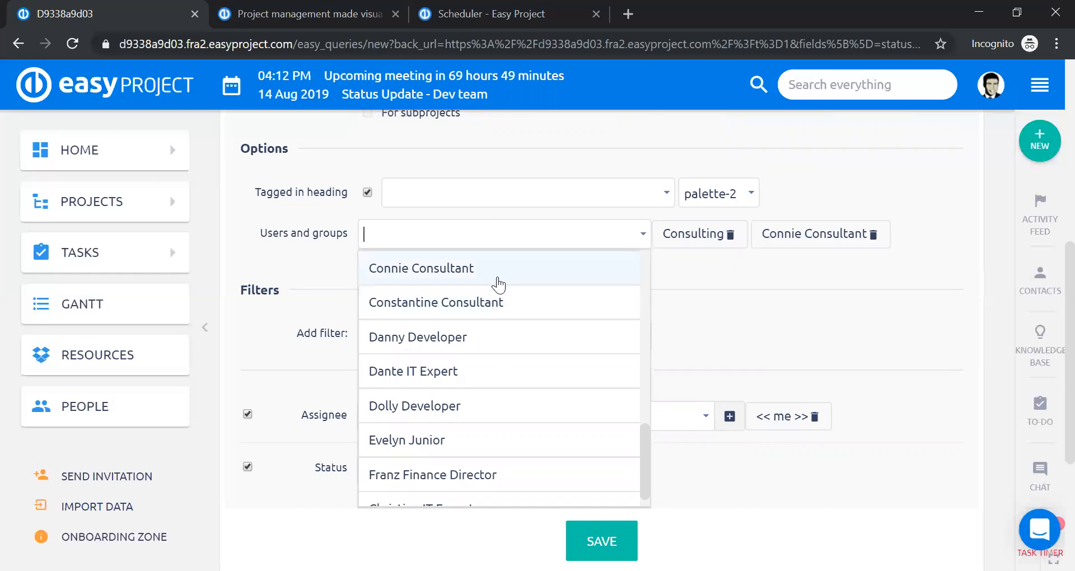
{"action": "left_click", "coordinate": [496, 386]}
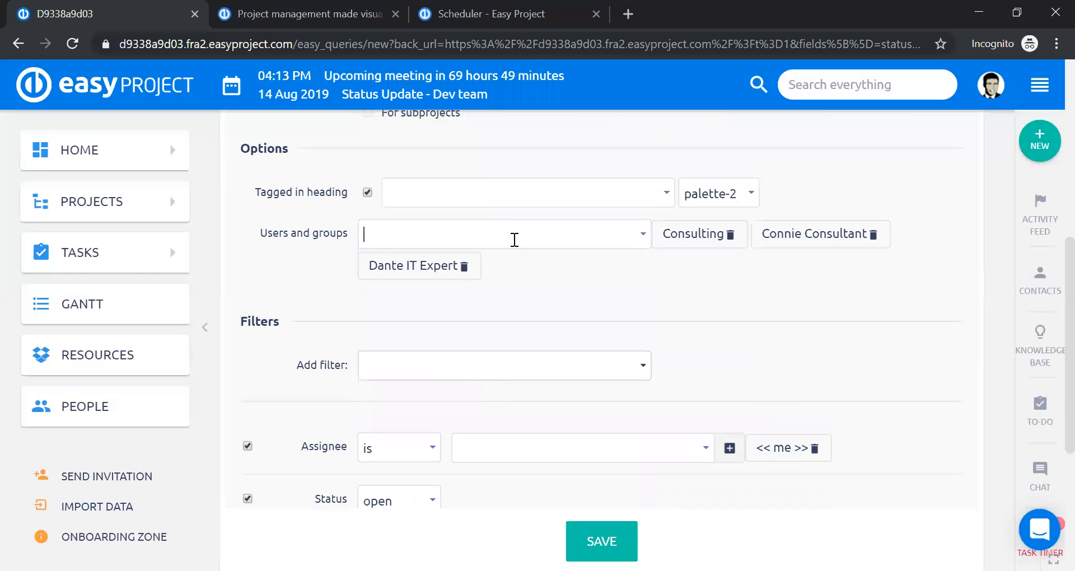
{"action": "left_click", "coordinate": [516, 235]}
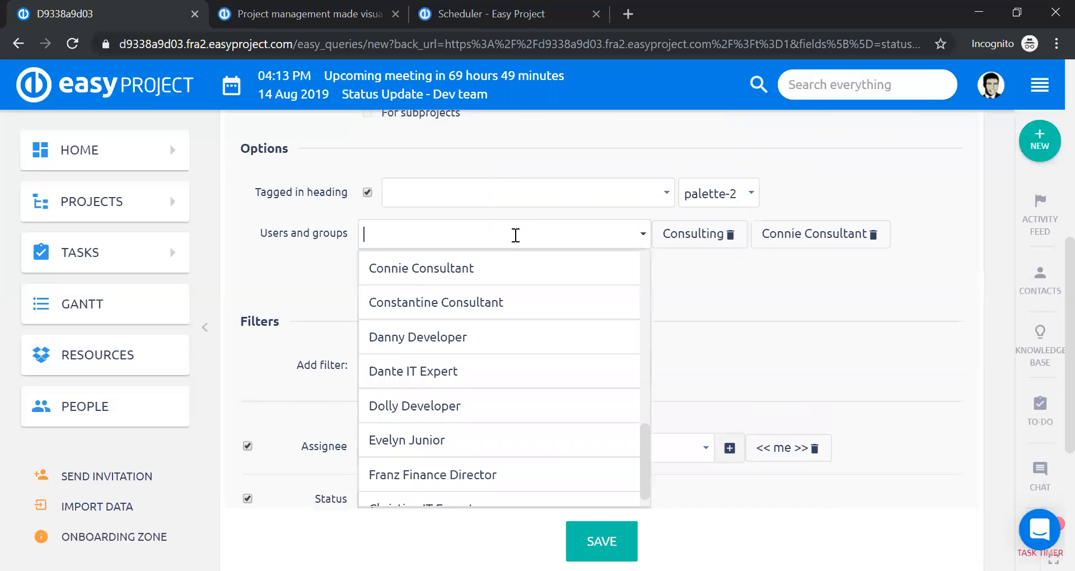
{"action": "left_click", "coordinate": [458, 438]}
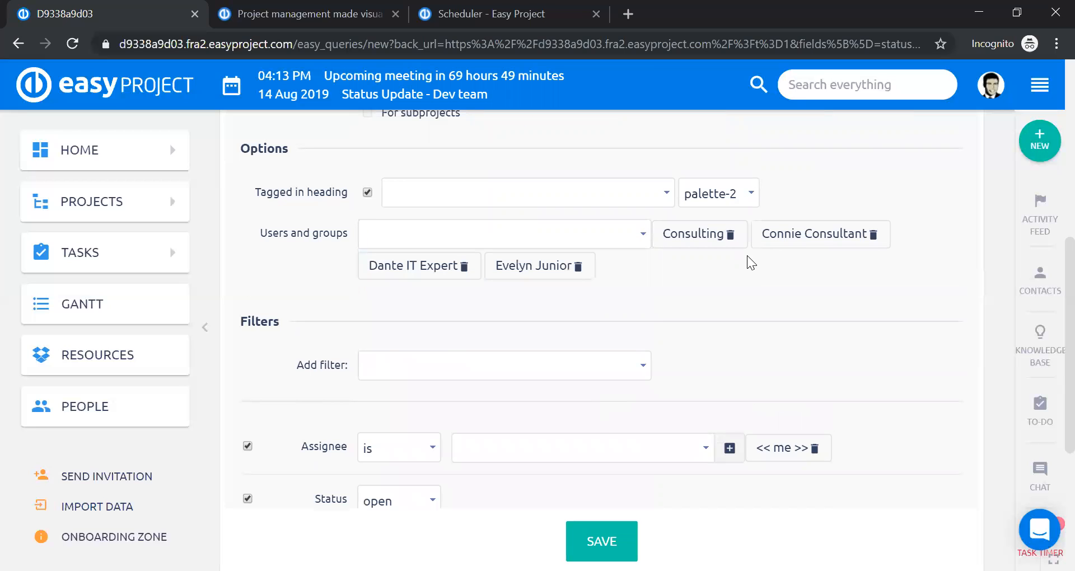
Step: Add the same consultant, IT expert and junior users to the Assignee condition of the filter
{"action": "scroll", "coordinate": [741, 293], "scroll_direction": "down", "scroll_amount": 3}
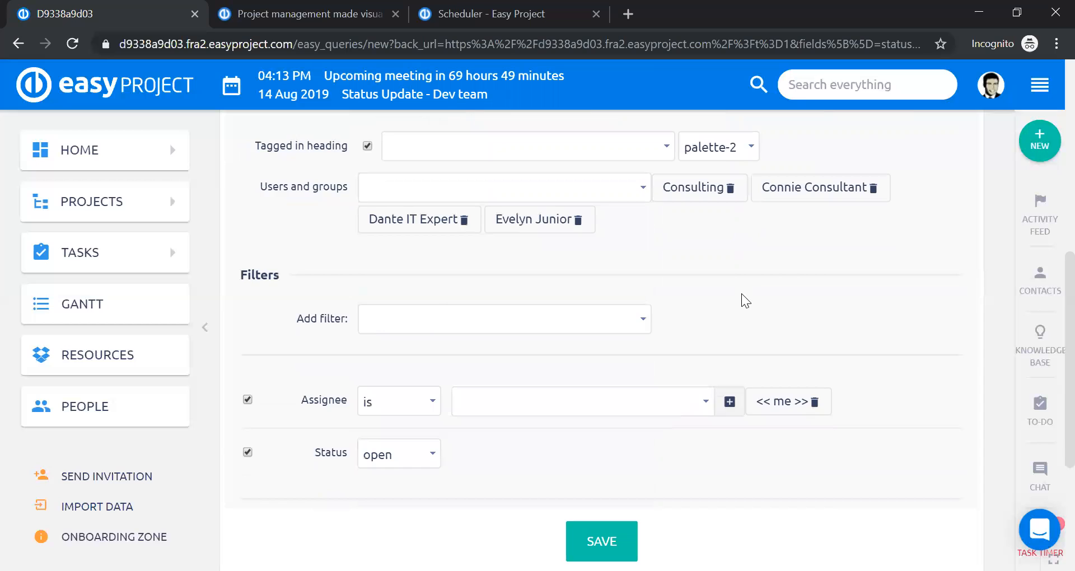
{"action": "scroll", "coordinate": [741, 297], "scroll_direction": "up", "scroll_amount": 1}
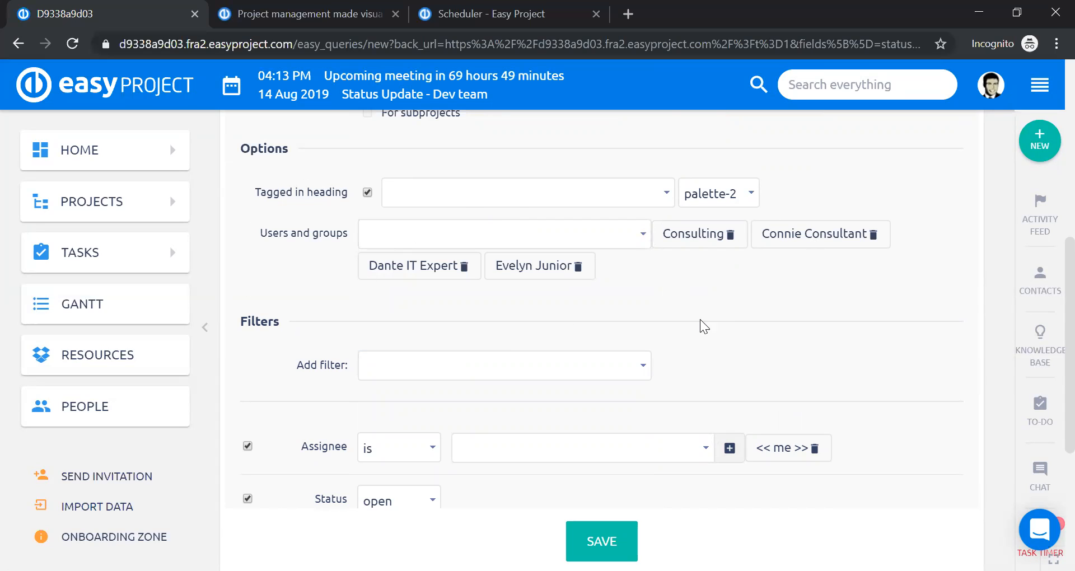
{"action": "scroll", "coordinate": [709, 305], "scroll_direction": "down", "scroll_amount": 3}
{"action": "scroll", "coordinate": [554, 282], "scroll_direction": "up", "scroll_amount": 2}
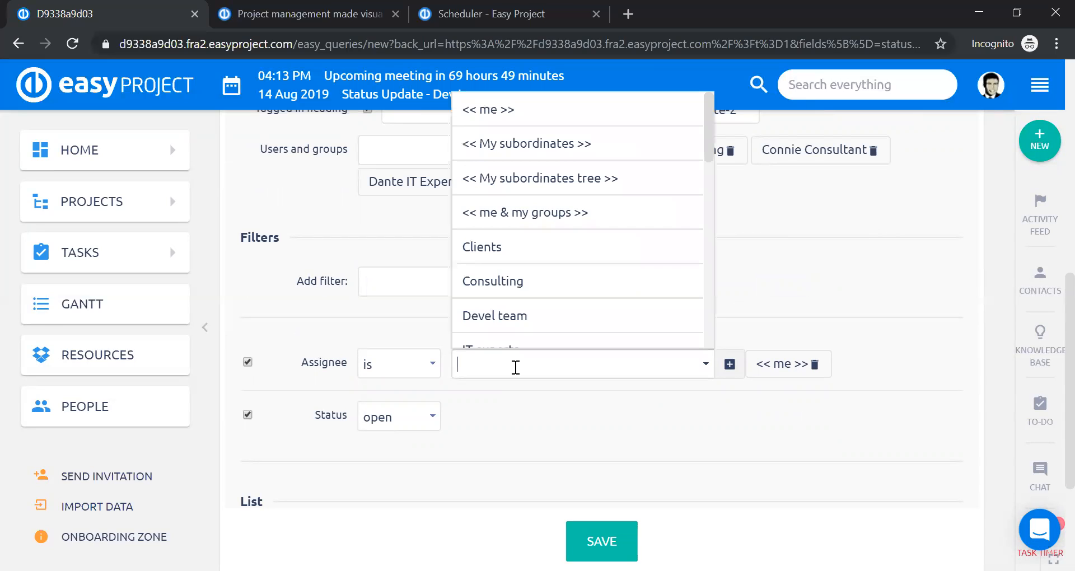
{"action": "type", "text": "onnie"}
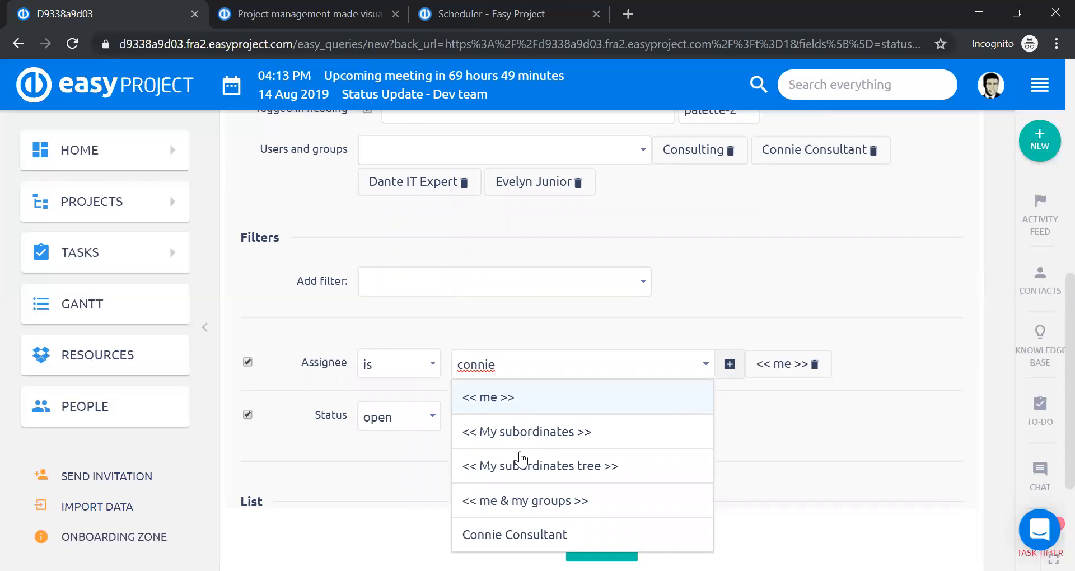
{"action": "key", "text": "Return"}
{"action": "type", "text": "dan"}
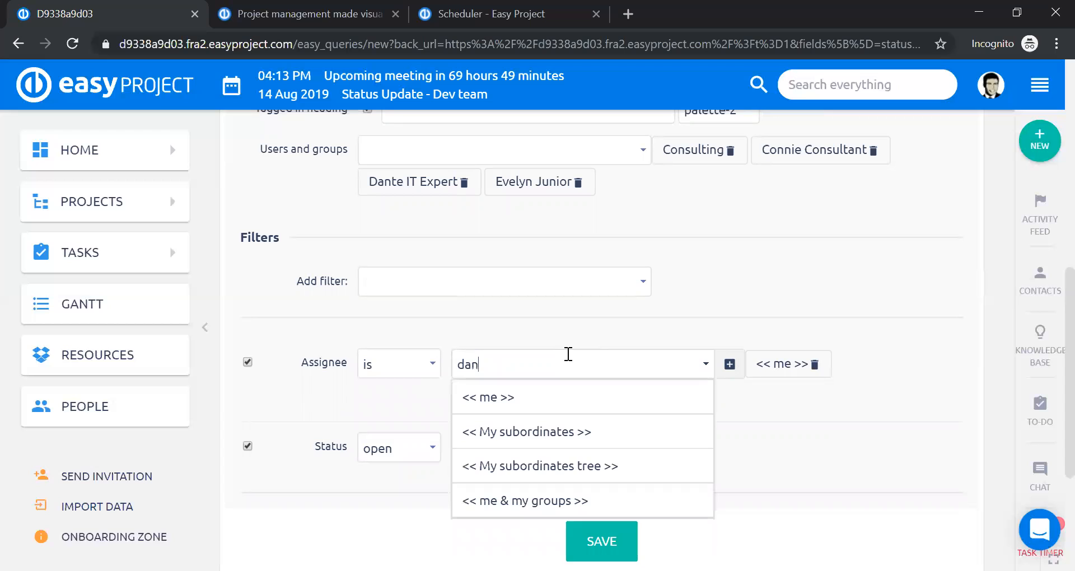
{"action": "type", "text": "te"}
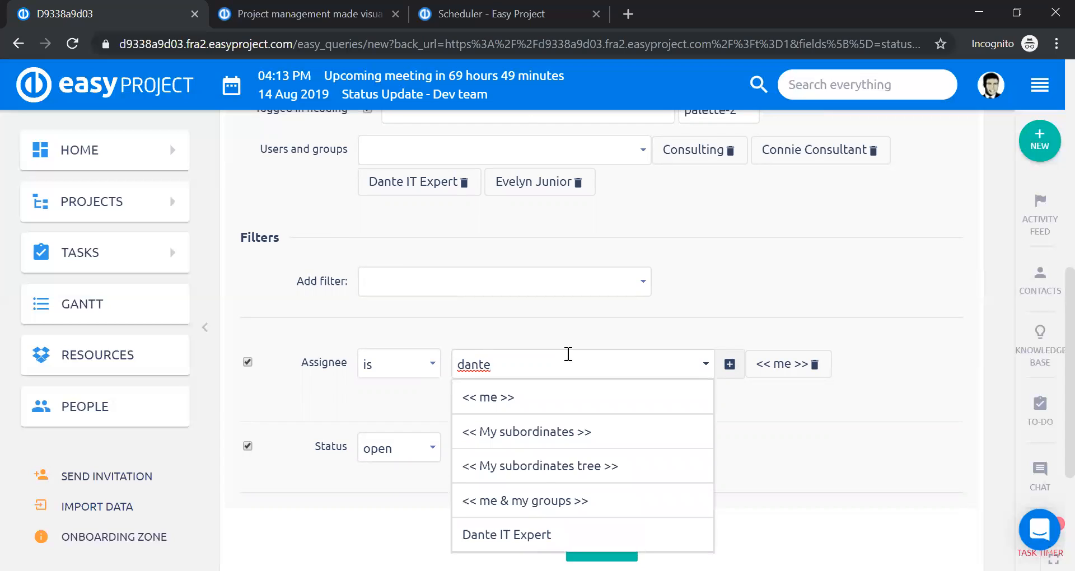
{"action": "left_click", "coordinate": [487, 536]}
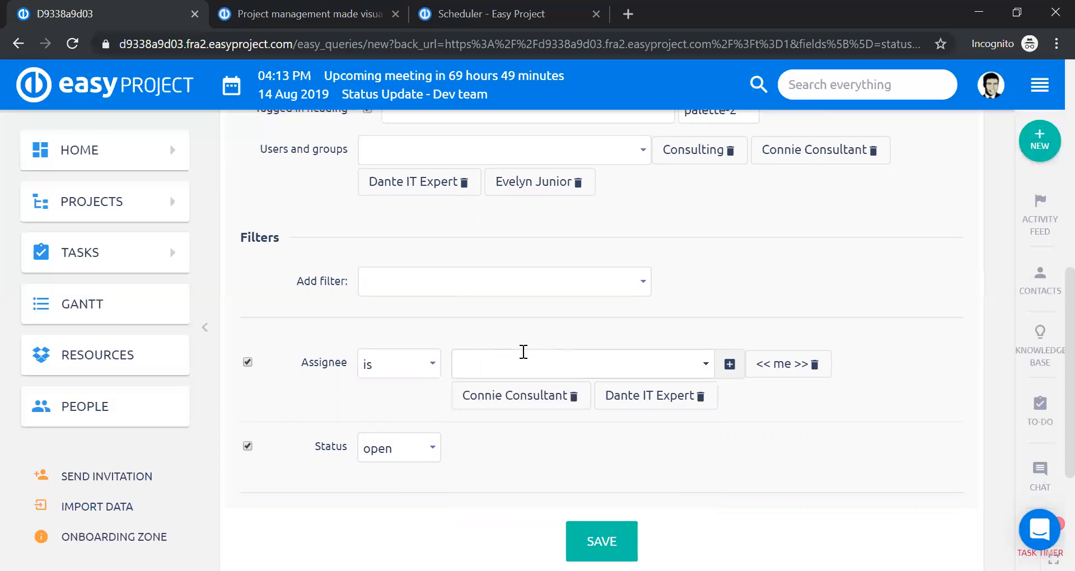
{"action": "type", "text": "evely"}
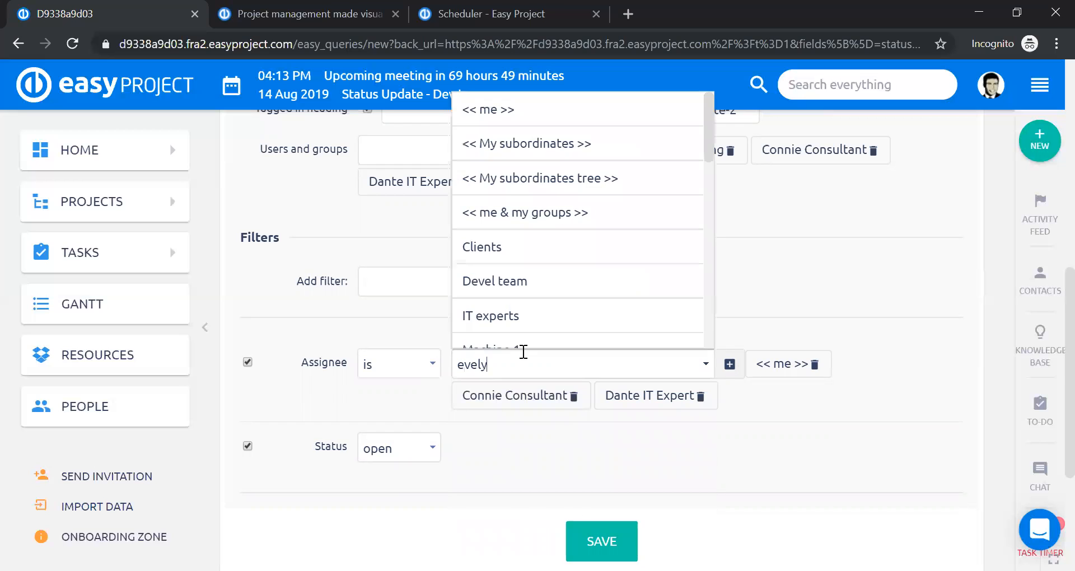
{"action": "type", "text": "n"}
{"action": "left_click", "coordinate": [545, 536]}
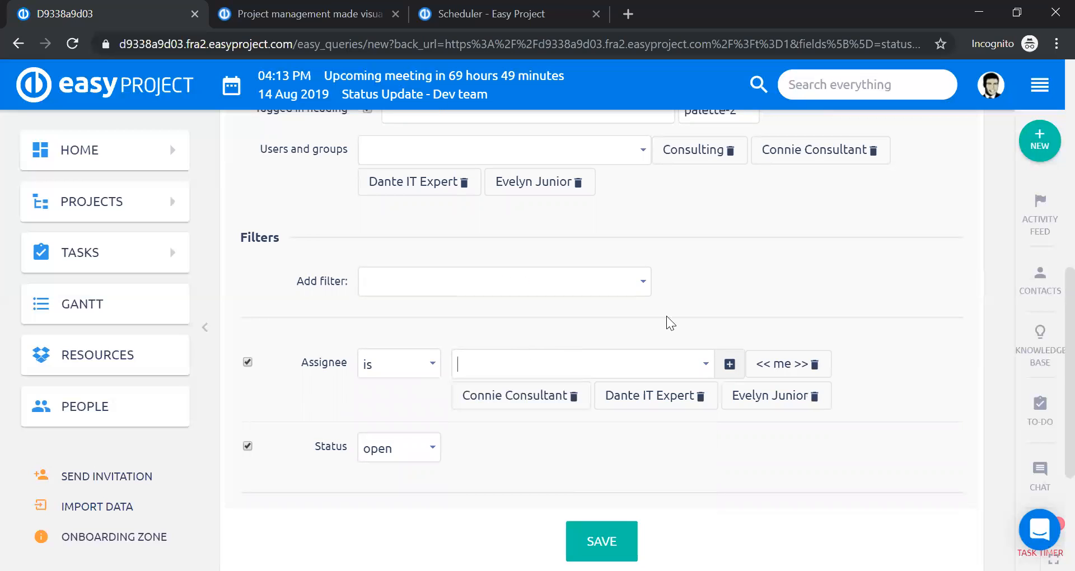
Step: Add the Consulting group to the filter's Assignee condition
{"action": "left_click", "coordinate": [623, 354]}
{"action": "type", "text": "consul"}
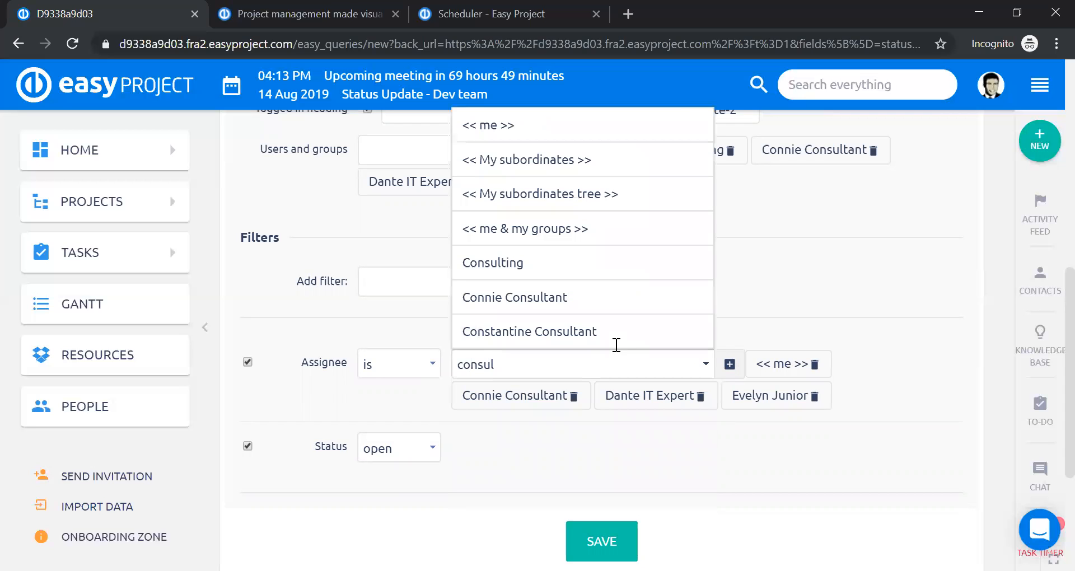
{"action": "left_click", "coordinate": [555, 262]}
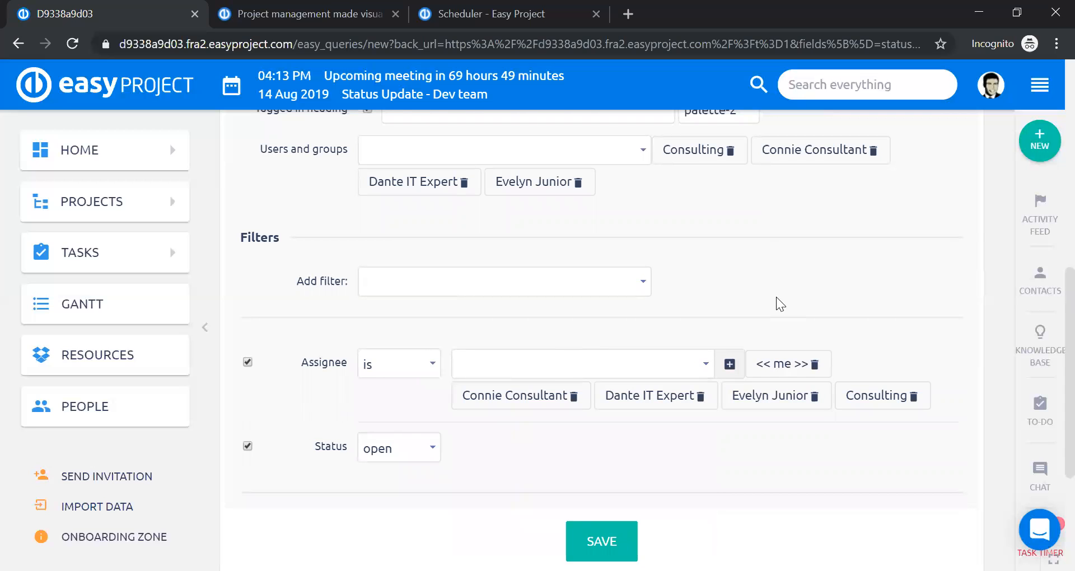
Step: Save the new filter and apply Test filter in the Easy Scheduler on the My work dashboard
{"action": "scroll", "coordinate": [776, 297], "scroll_direction": "down", "scroll_amount": 3}
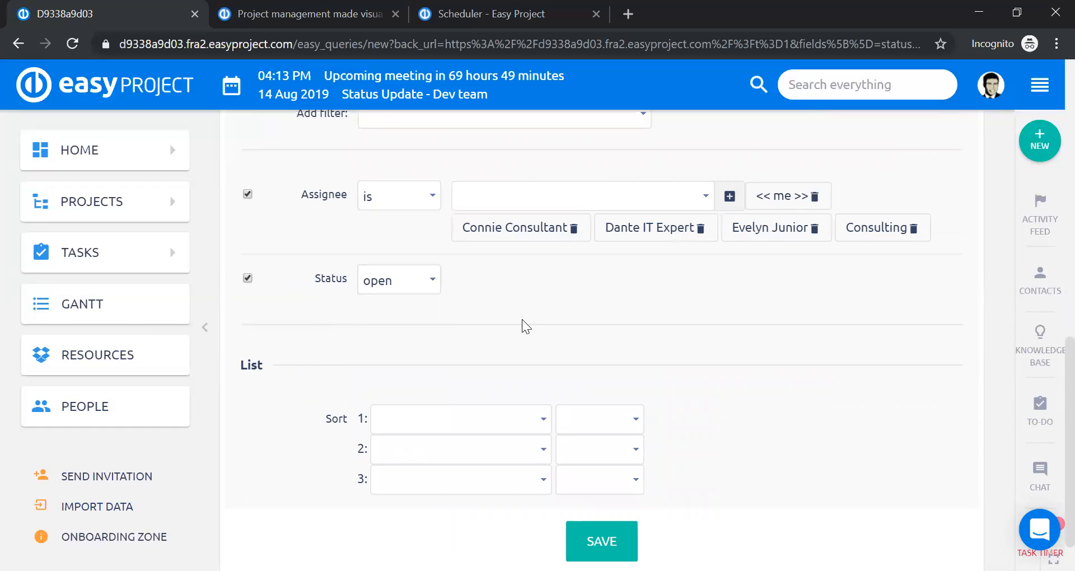
{"action": "scroll", "coordinate": [522, 319], "scroll_direction": "down", "scroll_amount": 1}
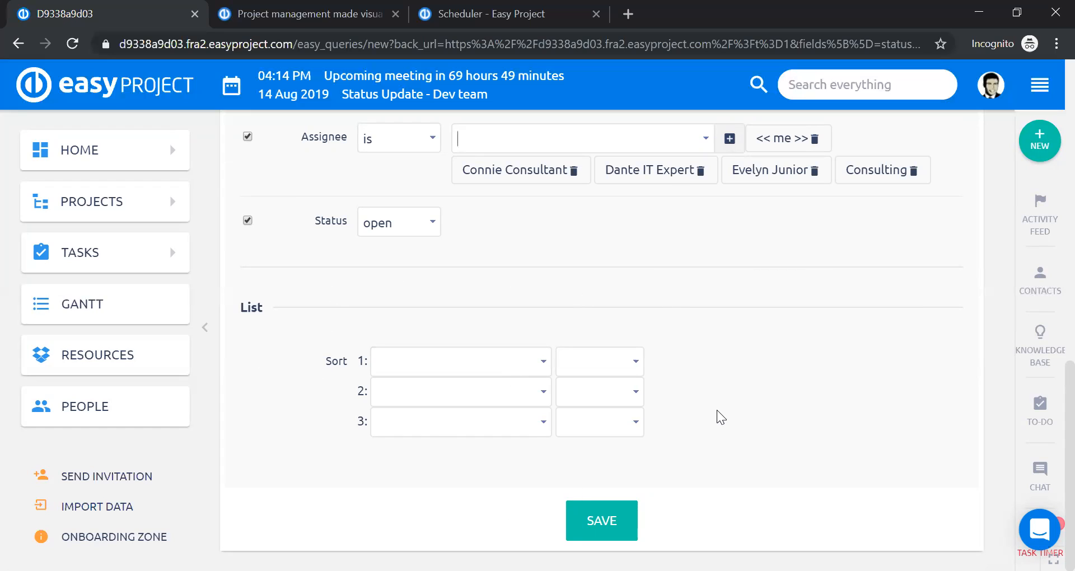
{"action": "left_click", "coordinate": [621, 523]}
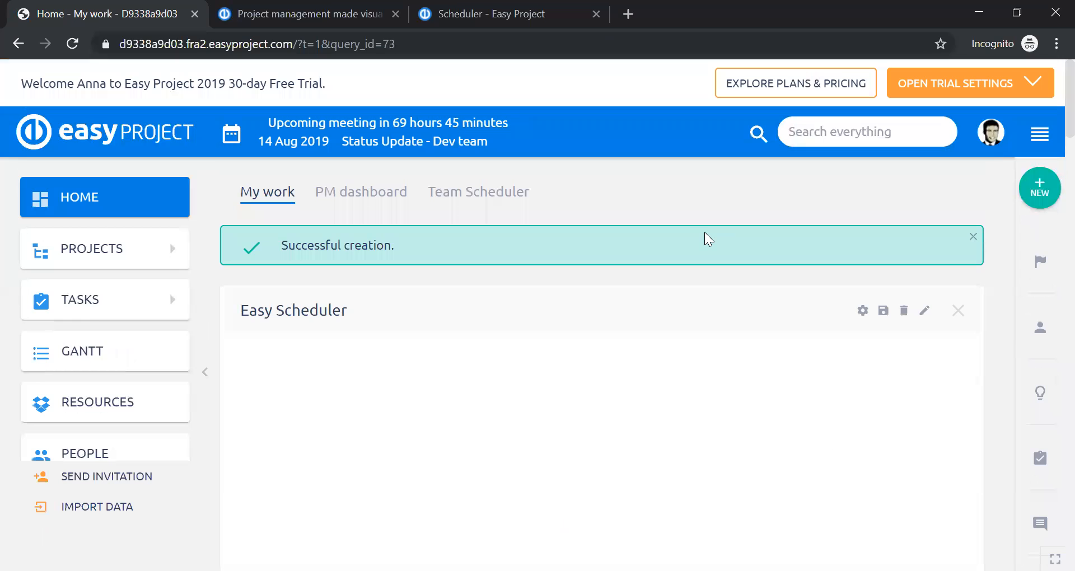
{"action": "scroll", "coordinate": [705, 231], "scroll_direction": "down", "scroll_amount": 3}
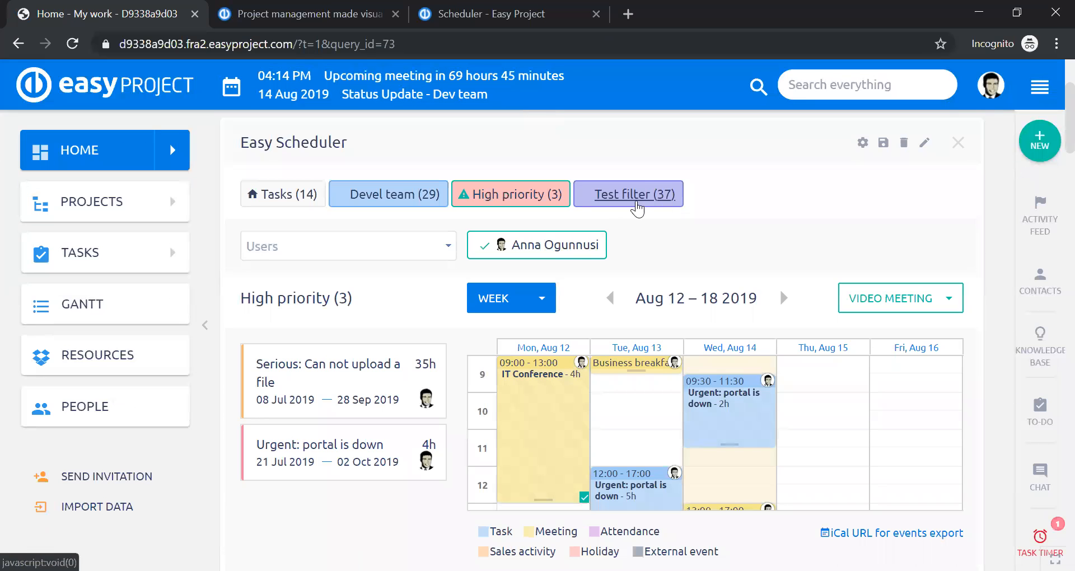
{"action": "left_click", "coordinate": [632, 197]}
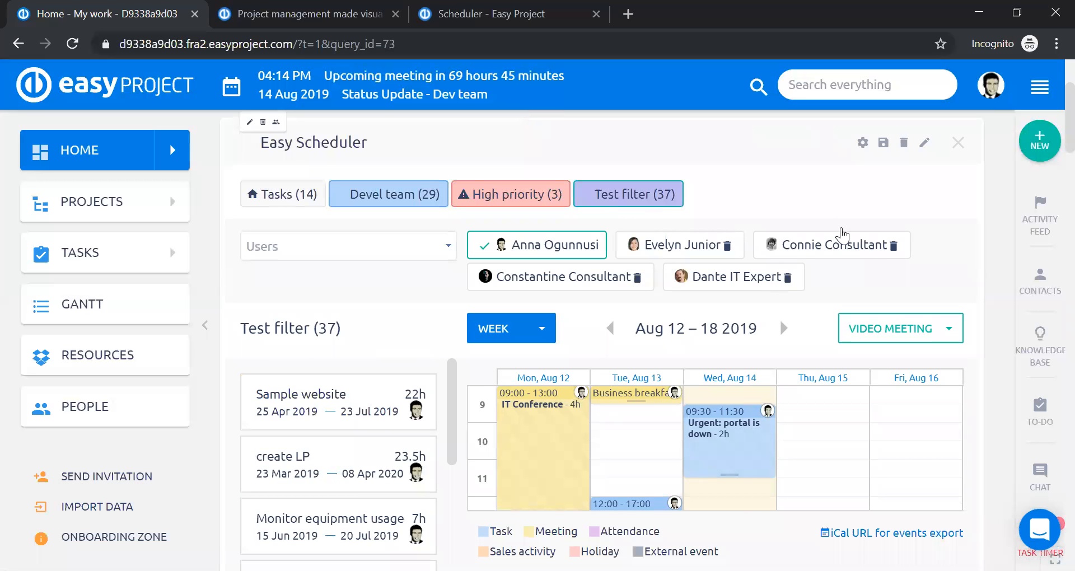
Step: View the groups and users that can be added to the scheduler, leaving the selection as it is
{"action": "left_click", "coordinate": [448, 248]}
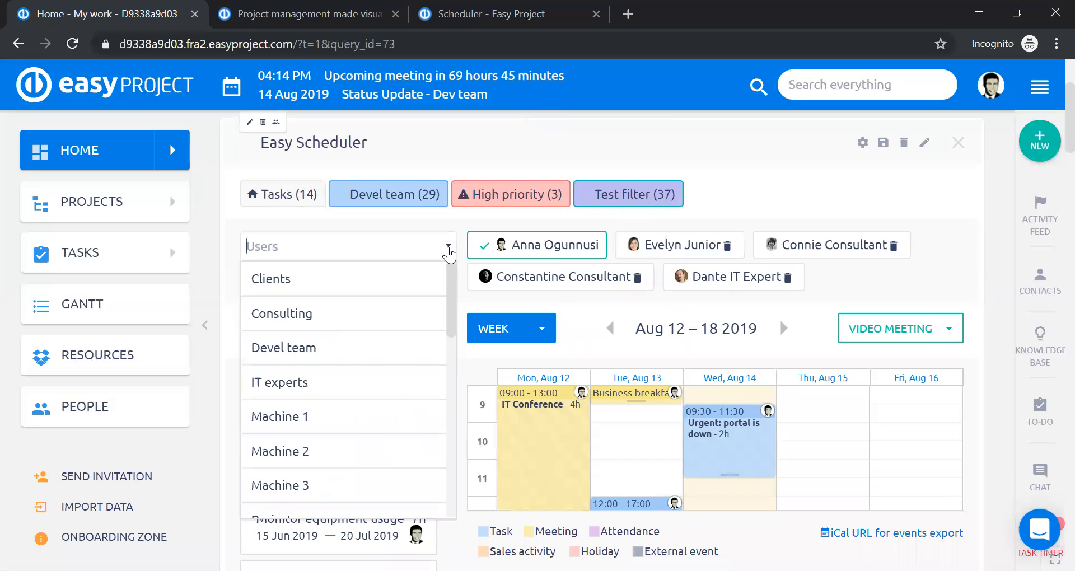
{"action": "left_click", "coordinate": [449, 252]}
{"action": "left_click", "coordinate": [614, 252]}
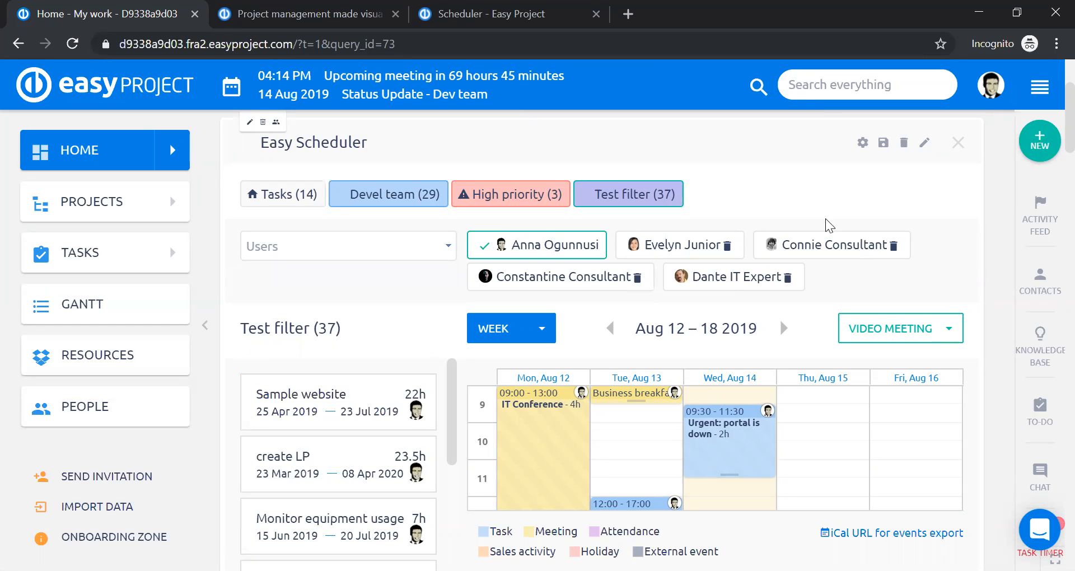
Step: Review the Test filter's task list and check how the remaining time of the Sample website task is calculated
{"action": "scroll", "coordinate": [816, 200], "scroll_direction": "down", "scroll_amount": 1}
{"action": "scroll", "coordinate": [815, 201], "scroll_direction": "down", "scroll_amount": 3}
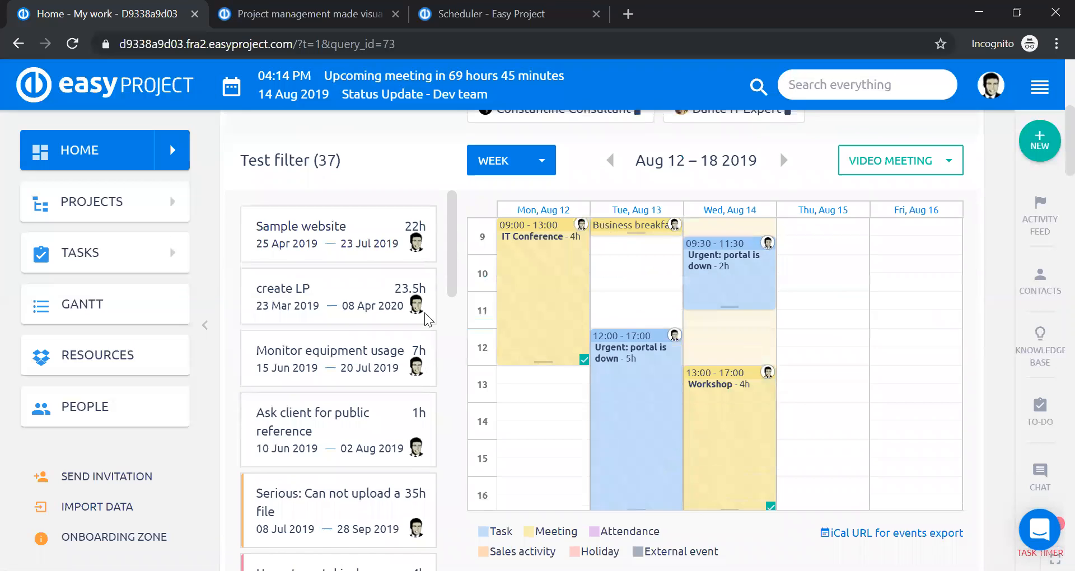
{"action": "scroll", "coordinate": [391, 262], "scroll_direction": "down", "scroll_amount": 3}
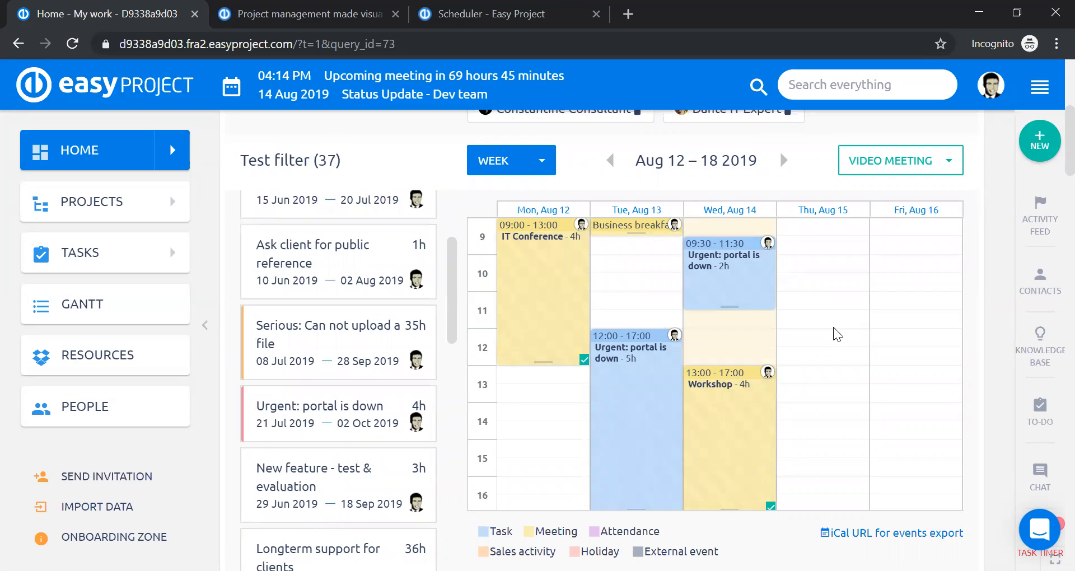
{"action": "scroll", "coordinate": [835, 333], "scroll_direction": "up", "scroll_amount": 2}
{"action": "scroll", "coordinate": [835, 332], "scroll_direction": "down", "scroll_amount": 2}
{"action": "scroll", "coordinate": [854, 241], "scroll_direction": "down", "scroll_amount": 2}
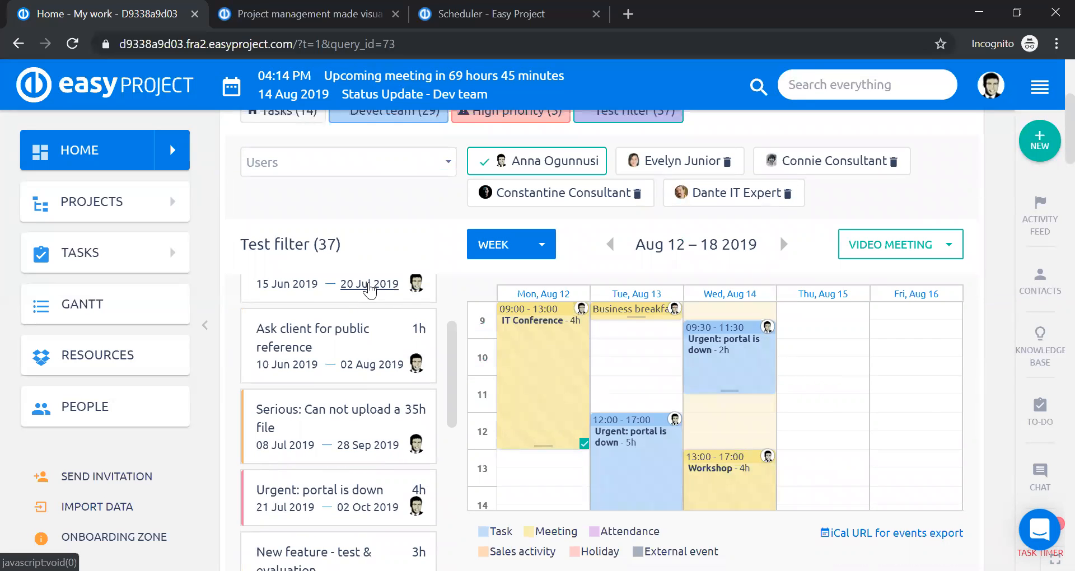
{"action": "left_click_drag", "start_coordinate": [453, 365], "coordinate": [454, 305]}
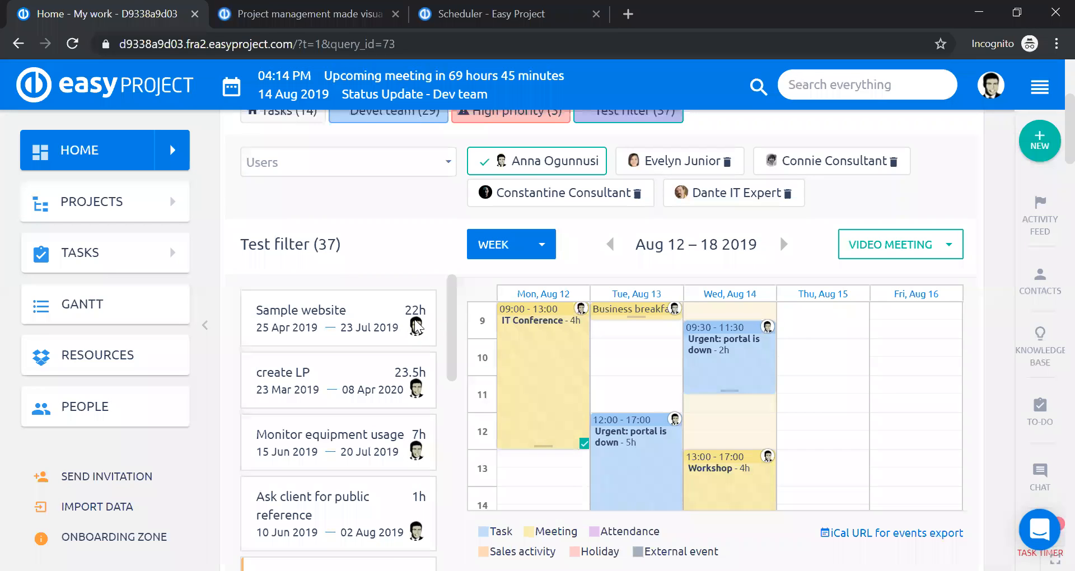
{"action": "mouse_move", "coordinate": [415, 314]}
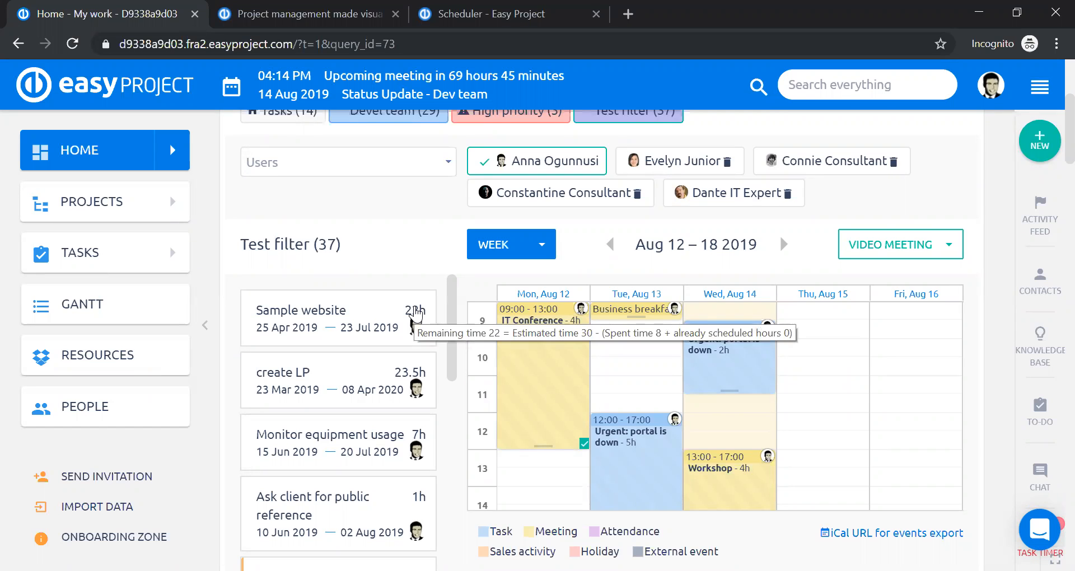
Step: Look through the further tasks under Test filter, examining their dates, priority colours and remaining hours
{"action": "left_click_drag", "start_coordinate": [376, 302], "coordinate": [328, 319]}
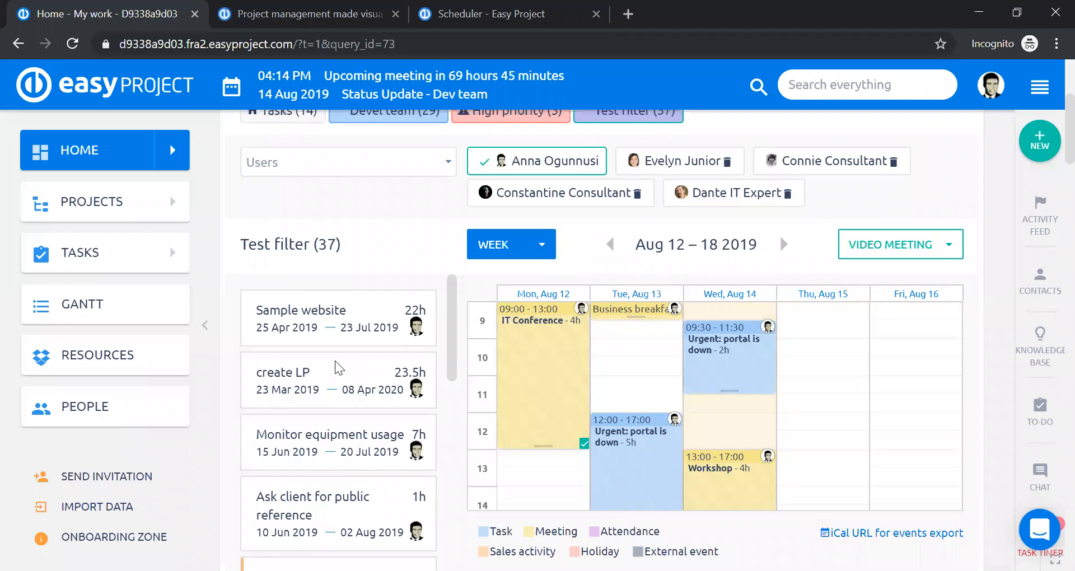
{"action": "left_click_drag", "start_coordinate": [330, 420], "coordinate": [365, 434]}
{"action": "left_click_drag", "start_coordinate": [336, 505], "coordinate": [374, 480]}
{"action": "left_click_drag", "start_coordinate": [454, 312], "coordinate": [456, 373]}
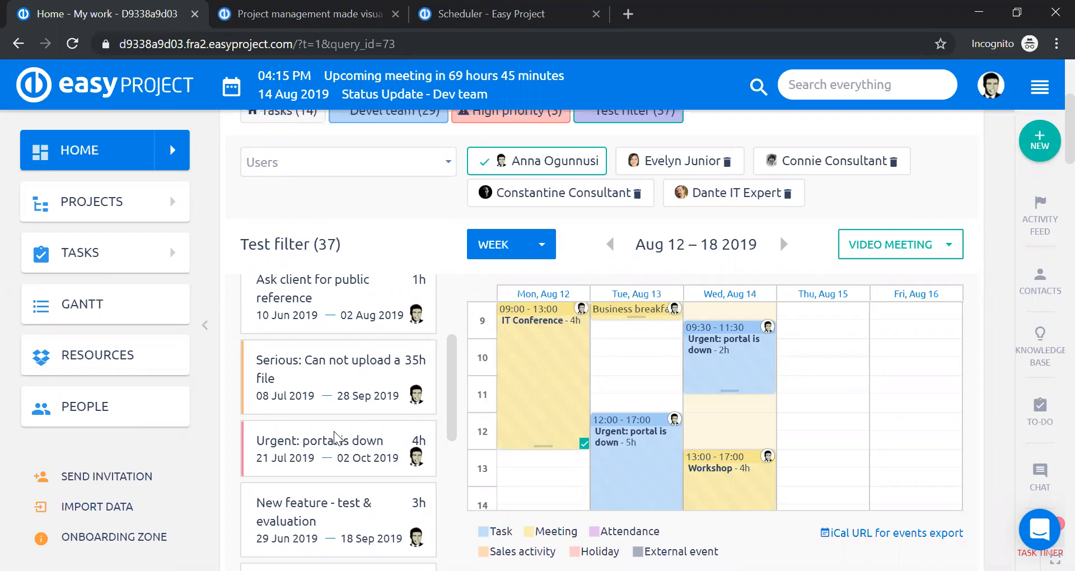
{"action": "left_click_drag", "start_coordinate": [332, 445], "coordinate": [815, 363]}
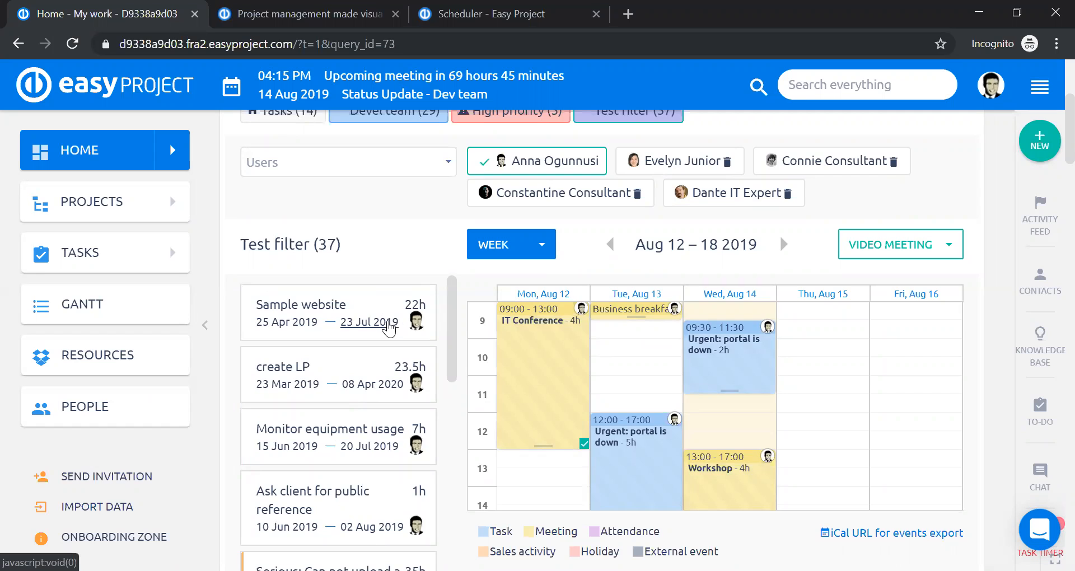
{"action": "mouse_move", "coordinate": [380, 304]}
{"action": "left_mouse_down"}
{"action": "mouse_move", "coordinate": [728, 291]}
{"action": "mouse_move", "coordinate": [785, 296]}
{"action": "mouse_move", "coordinate": [834, 328]}
{"action": "mouse_move", "coordinate": [898, 319]}
{"action": "mouse_move", "coordinate": [831, 340]}
{"action": "mouse_move", "coordinate": [889, 309]}
{"action": "mouse_move", "coordinate": [853, 334]}
{"action": "mouse_move", "coordinate": [437, 308]}
{"action": "mouse_move", "coordinate": [365, 323]}
{"action": "mouse_move", "coordinate": [362, 307]}
{"action": "left_mouse_up"}
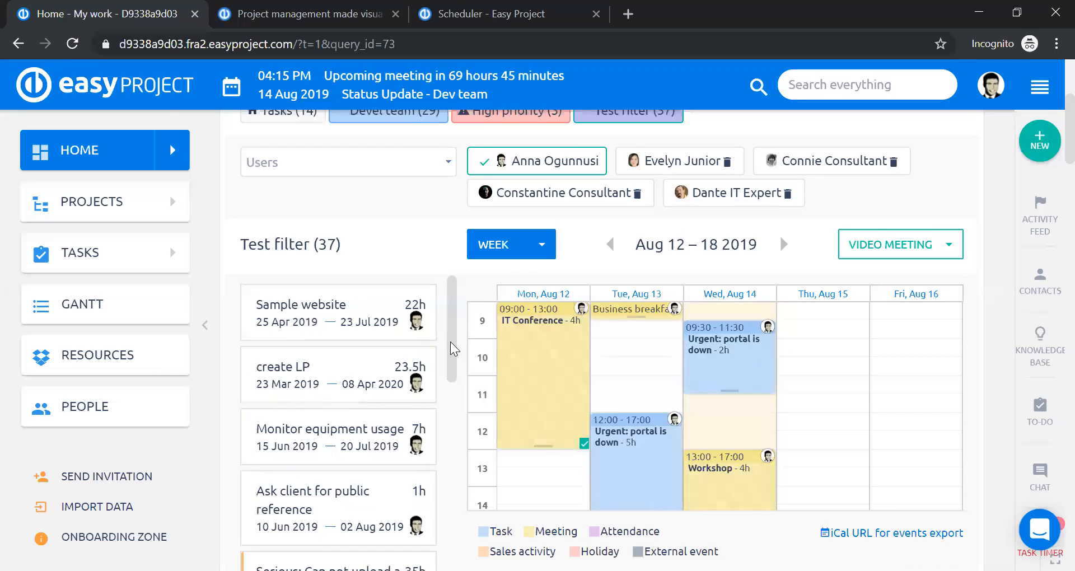
{"action": "scroll", "coordinate": [453, 386], "scroll_direction": "down", "scroll_amount": 2}
{"action": "scroll", "coordinate": [453, 394], "scroll_direction": "down", "scroll_amount": 6}
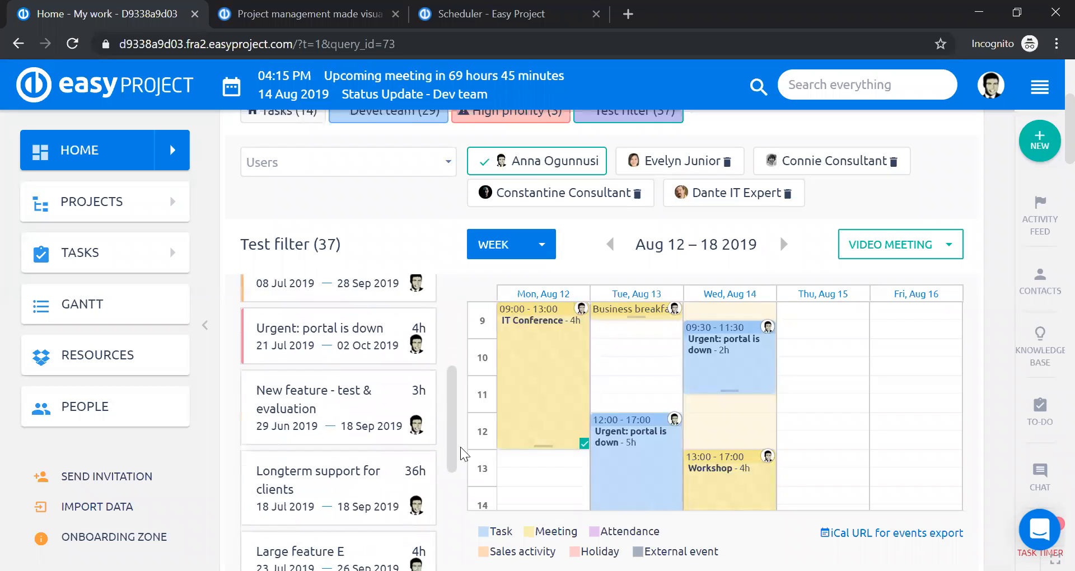
{"action": "left_click_drag", "start_coordinate": [462, 478], "coordinate": [475, 313]}
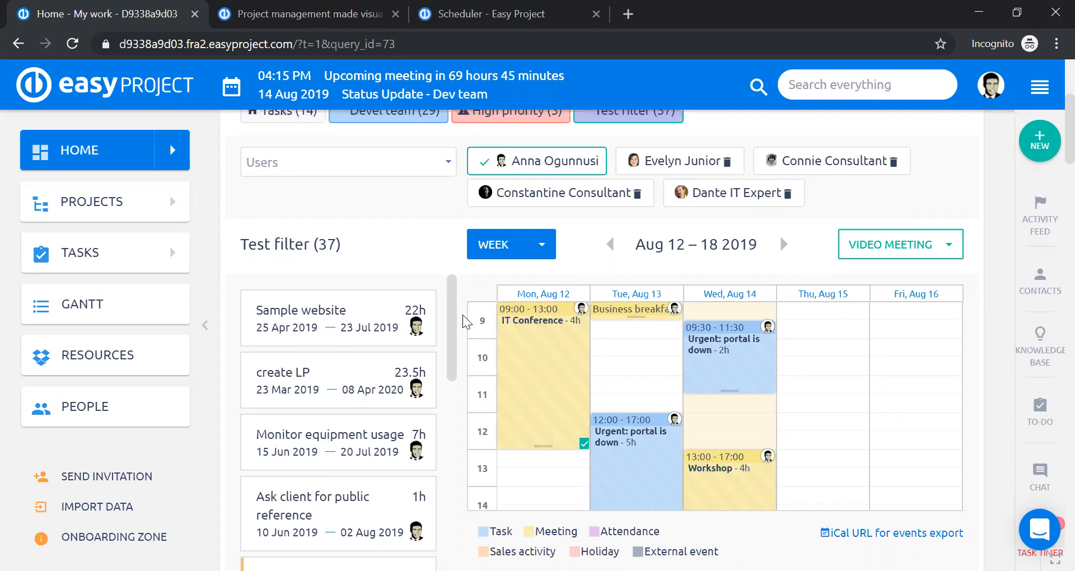
Step: Schedule the "Serious: Can not upload a file" task on Thursday, Aug 15 from 09:30 to 17:00
{"action": "scroll", "coordinate": [451, 344], "scroll_direction": "down", "scroll_amount": 3}
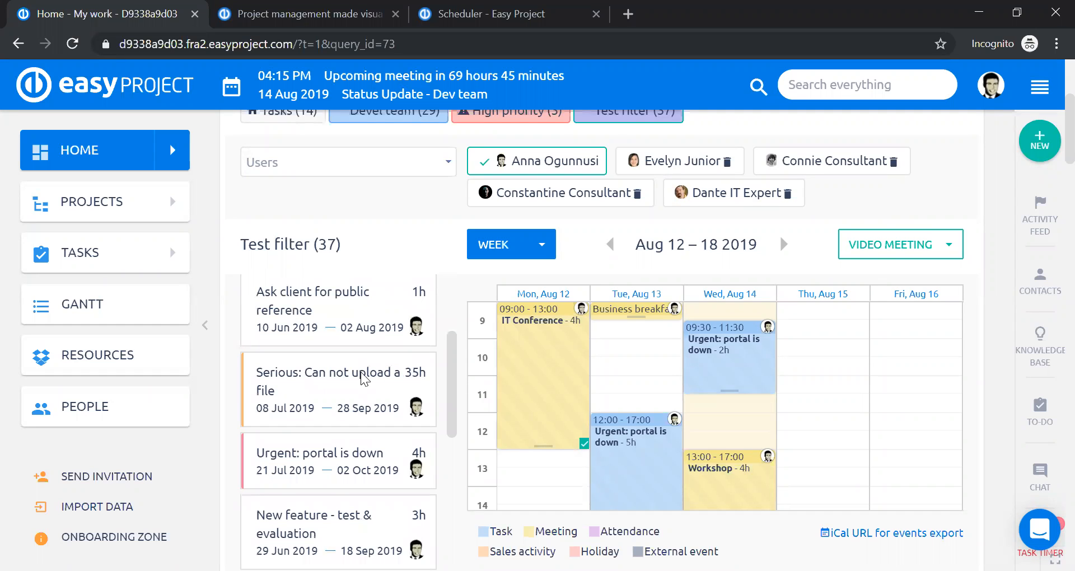
{"action": "left_click_drag", "start_coordinate": [346, 378], "coordinate": [922, 333]}
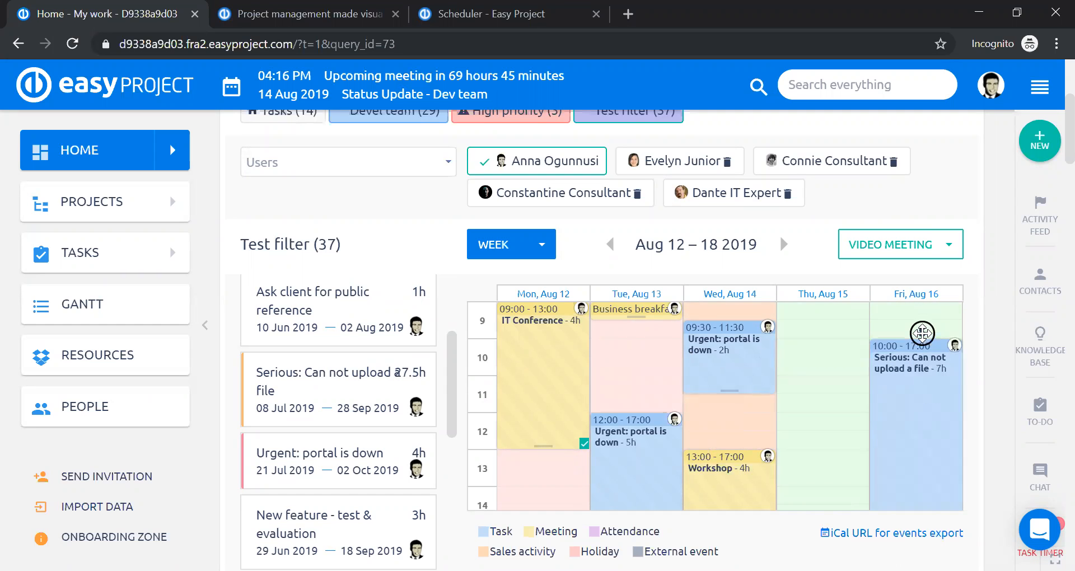
{"action": "left_click_drag", "start_coordinate": [922, 333], "coordinate": [922, 334]}
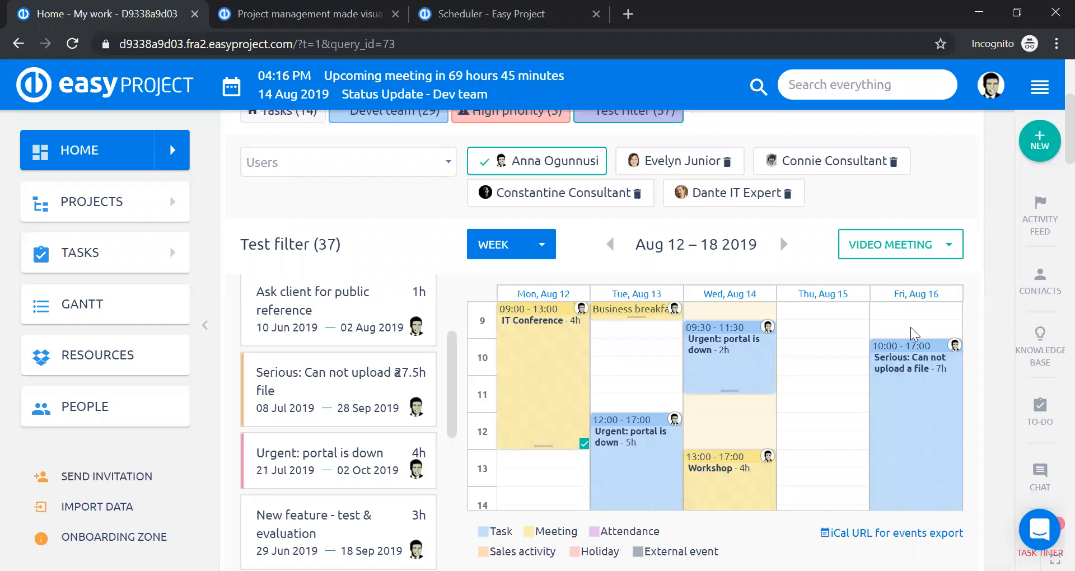
{"action": "left_click_drag", "start_coordinate": [924, 351], "coordinate": [865, 336]}
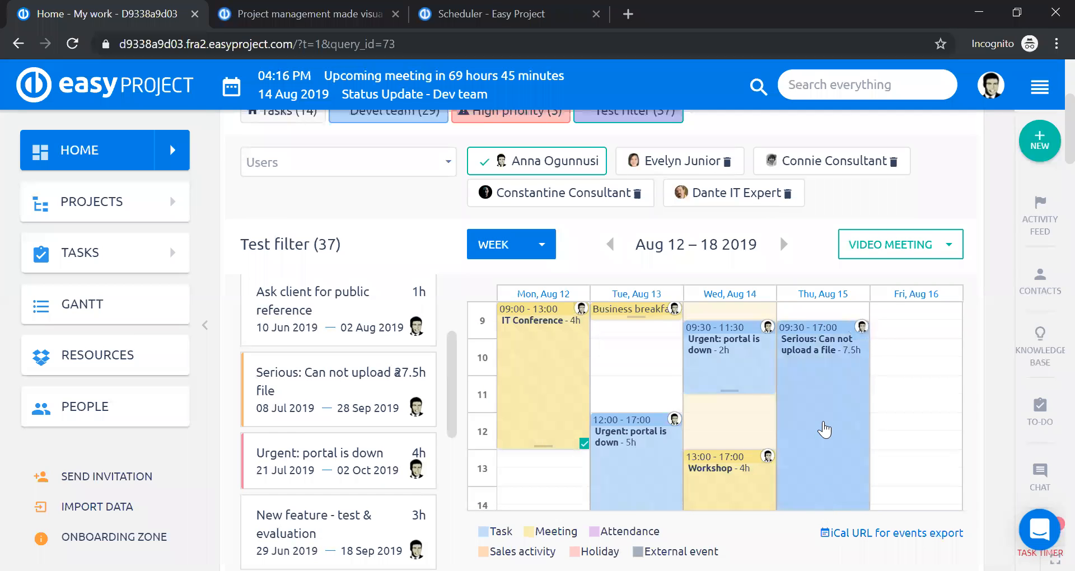
Step: View the details of the scheduled "Serious: Can not upload a file" task and close them without changes
{"action": "scroll", "coordinate": [824, 417], "scroll_direction": "down", "scroll_amount": 1}
{"action": "left_click", "coordinate": [823, 402]}
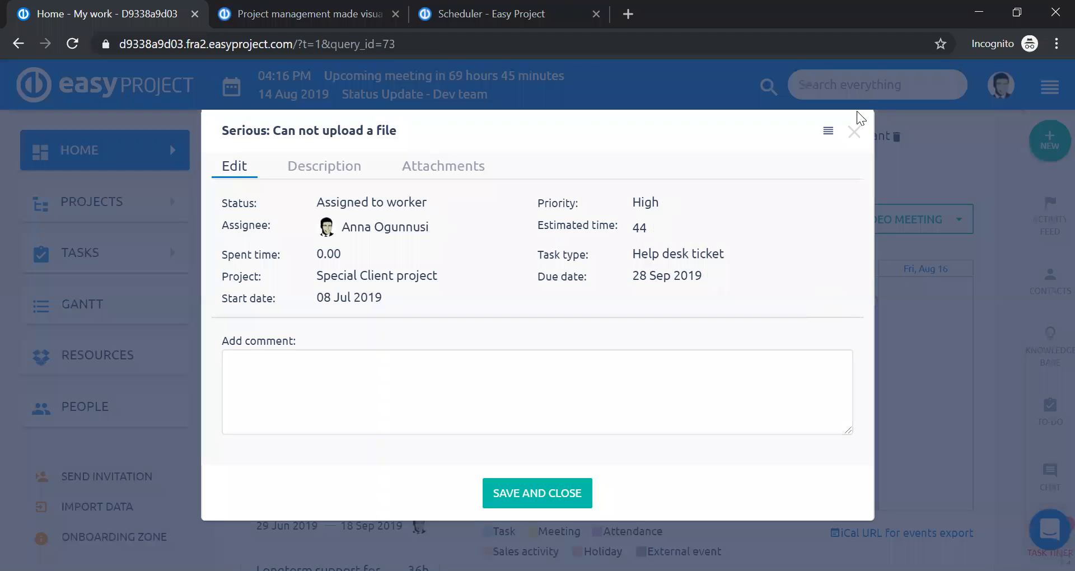
{"action": "left_click", "coordinate": [854, 133]}
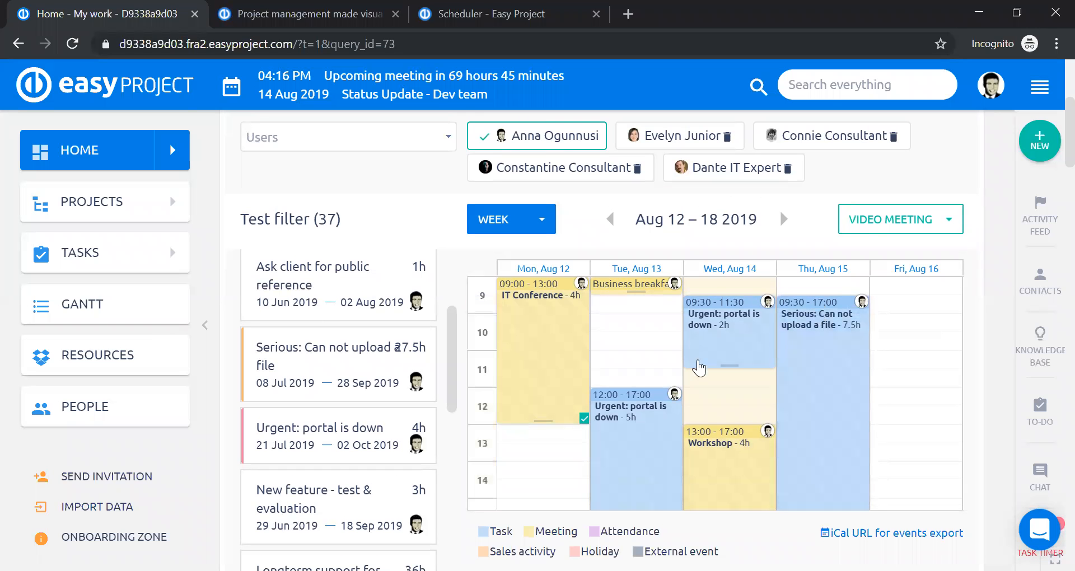
Step: Resize the "Urgent: portal is down" block on Wednesday, Aug 14 so that it runs from 09:30 to 12:00
{"action": "mouse_move", "coordinate": [728, 367]}
{"action": "left_mouse_down"}
{"action": "mouse_move", "coordinate": [725, 340]}
{"action": "mouse_move", "coordinate": [732, 437]}
{"action": "mouse_move", "coordinate": [731, 350]}
{"action": "left_mouse_up"}
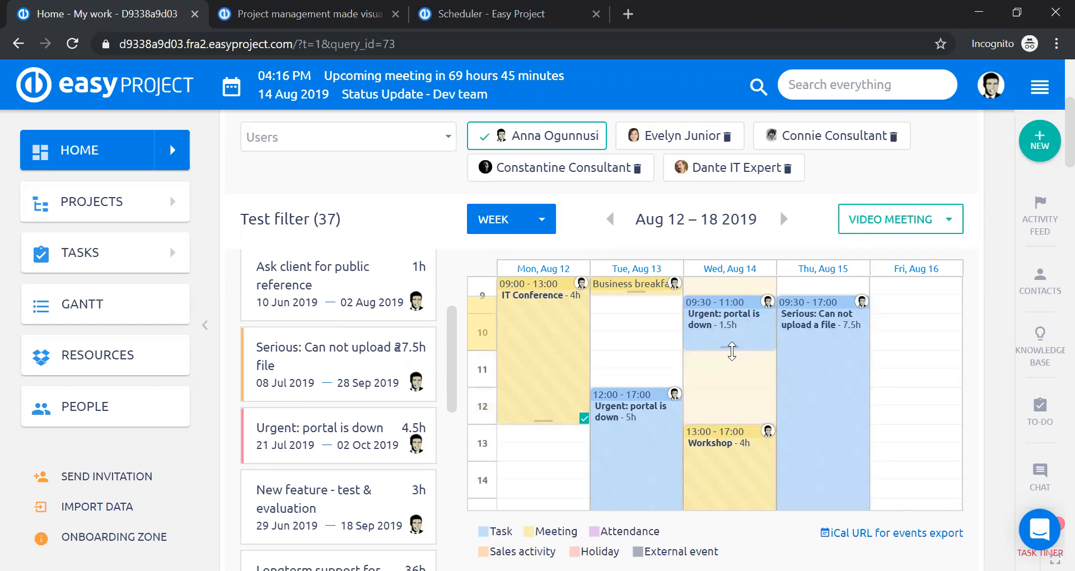
{"action": "left_click_drag", "start_coordinate": [740, 385], "coordinate": [731, 349]}
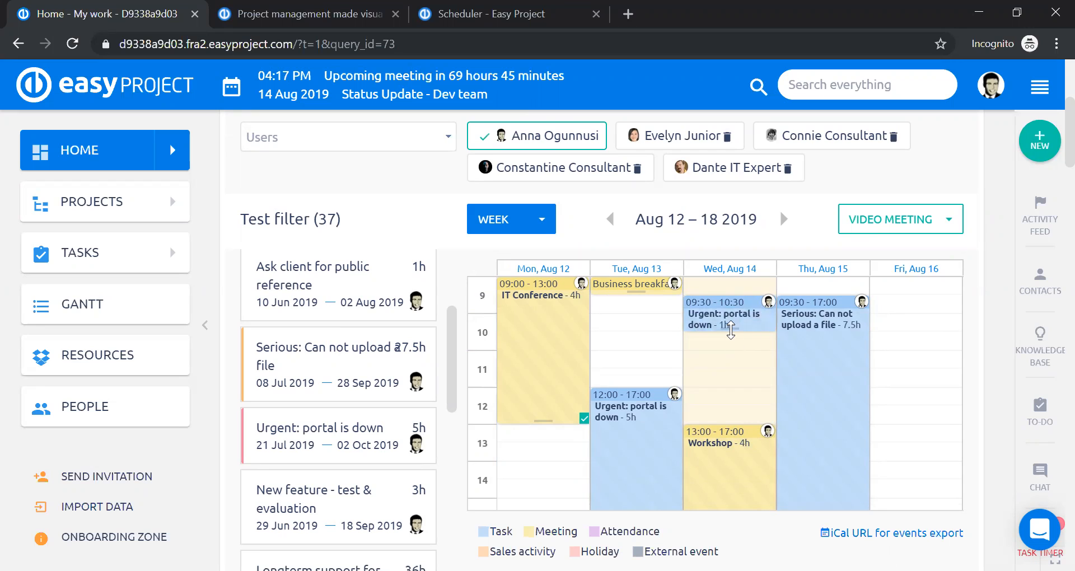
{"action": "left_click_drag", "start_coordinate": [731, 330], "coordinate": [729, 386]}
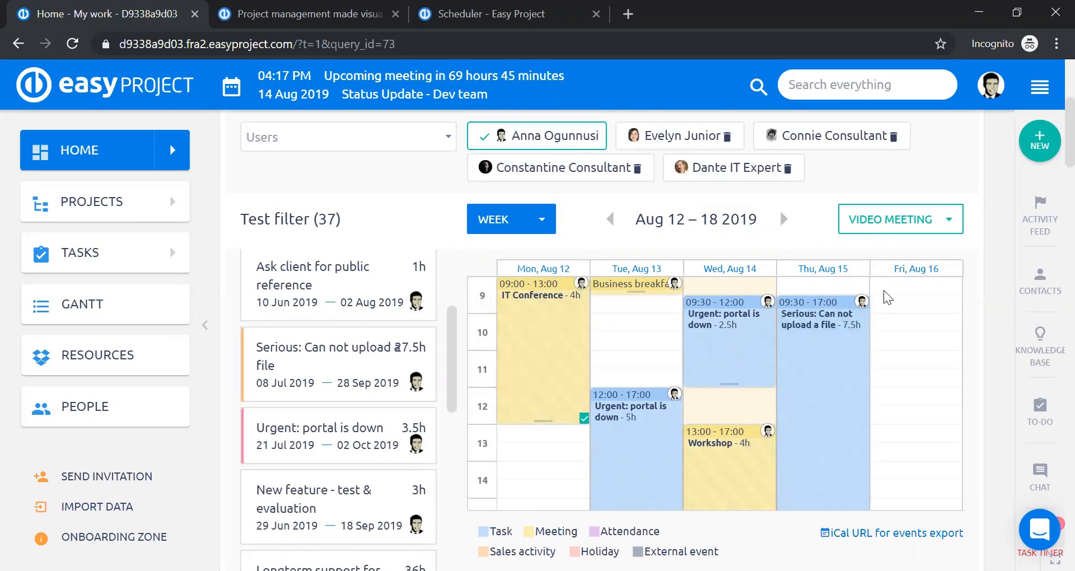
Step: Schedule the "New feature - test & evaluation" task on Friday, Aug 16 at 10:30 and shorten it to one hour
{"action": "scroll", "coordinate": [885, 293], "scroll_direction": "down", "scroll_amount": 2}
{"action": "scroll", "coordinate": [884, 290], "scroll_direction": "down", "scroll_amount": 2}
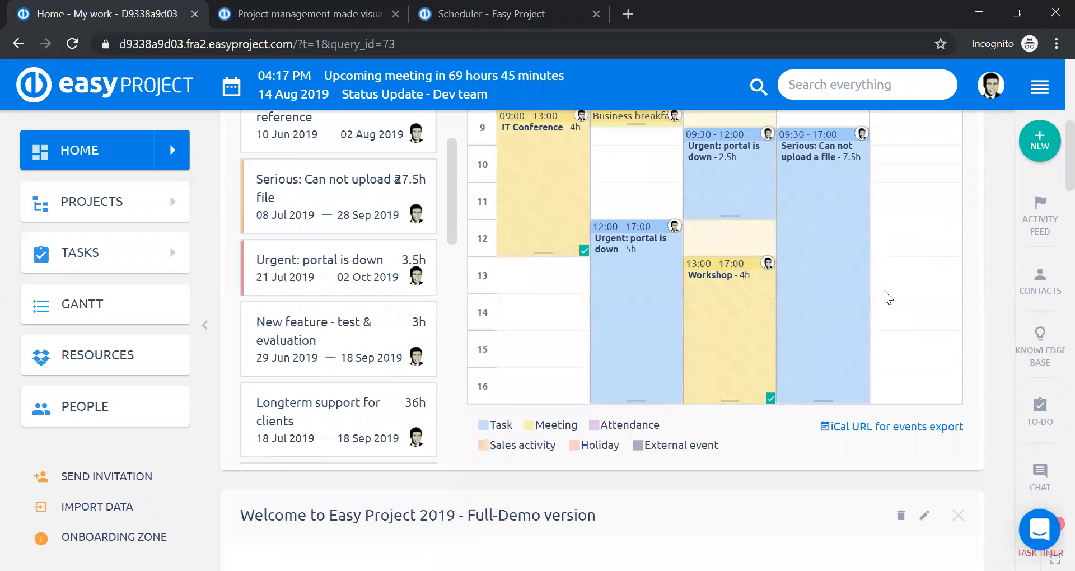
{"action": "scroll", "coordinate": [700, 280], "scroll_direction": "up", "scroll_amount": 1}
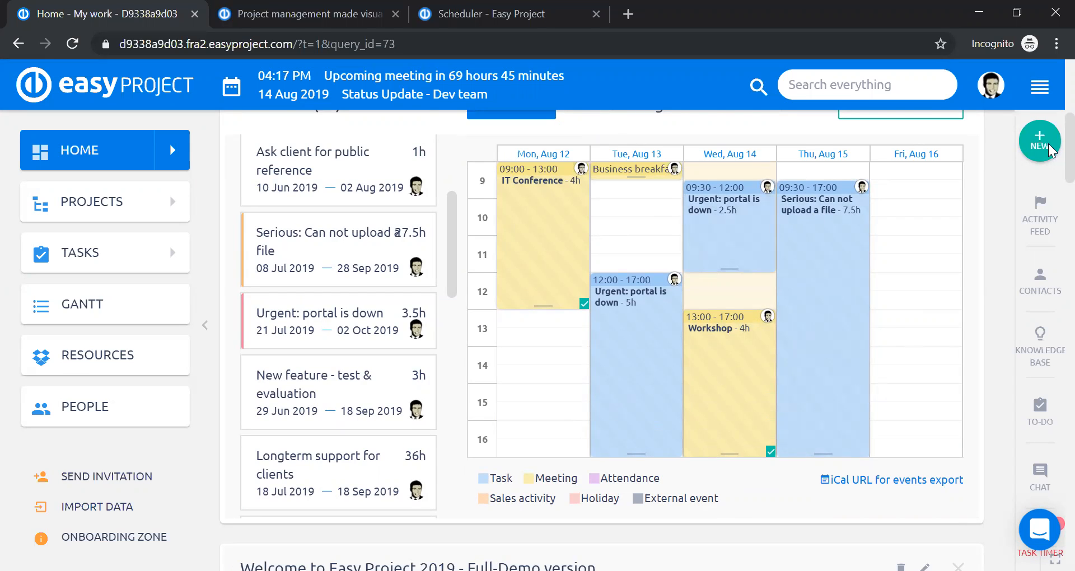
{"action": "scroll", "coordinate": [1052, 151], "scroll_direction": "up", "scroll_amount": 2}
{"action": "scroll", "coordinate": [1053, 151], "scroll_direction": "down", "scroll_amount": 2}
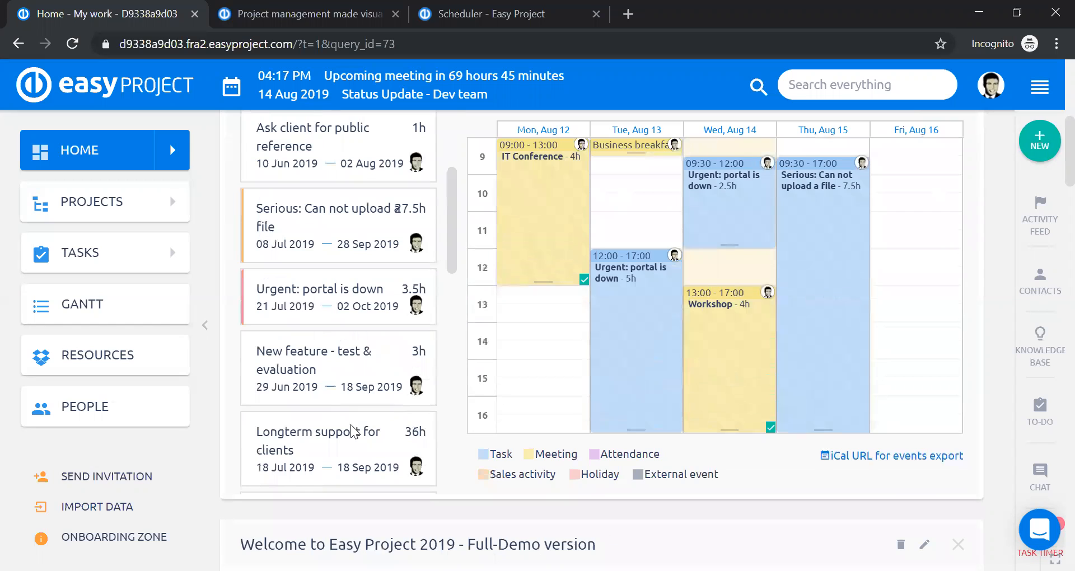
{"action": "left_click_drag", "start_coordinate": [357, 371], "coordinate": [908, 194]}
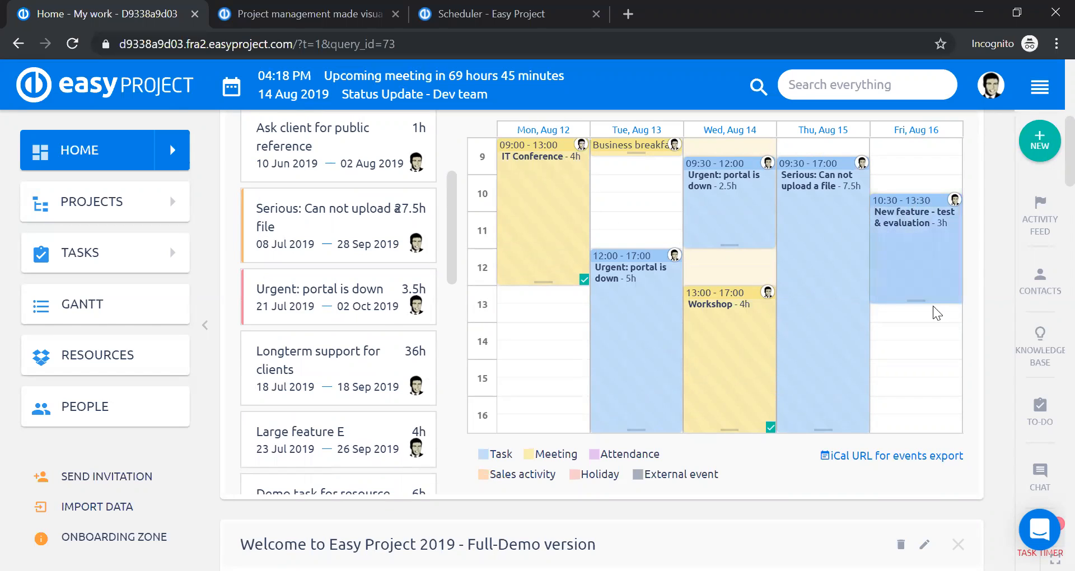
{"action": "left_click_drag", "start_coordinate": [917, 301], "coordinate": [923, 238]}
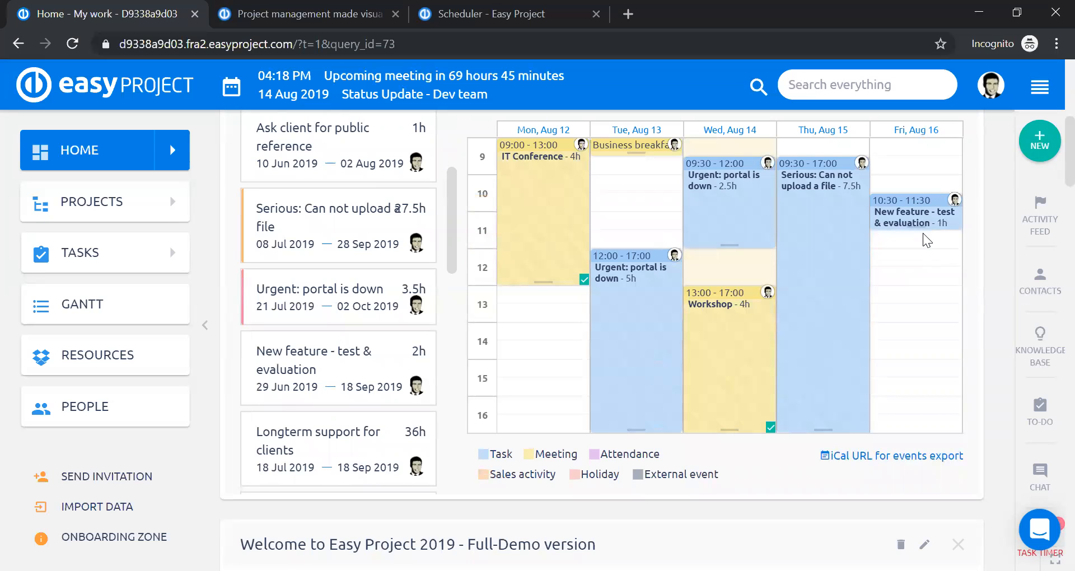
Step: Move the "New feature - test & evaluation" block on Friday, Aug 16 to run from 11:00 to 12:00
{"action": "mouse_move", "coordinate": [413, 294]}
{"action": "left_click_drag", "start_coordinate": [908, 226], "coordinate": [910, 213]}
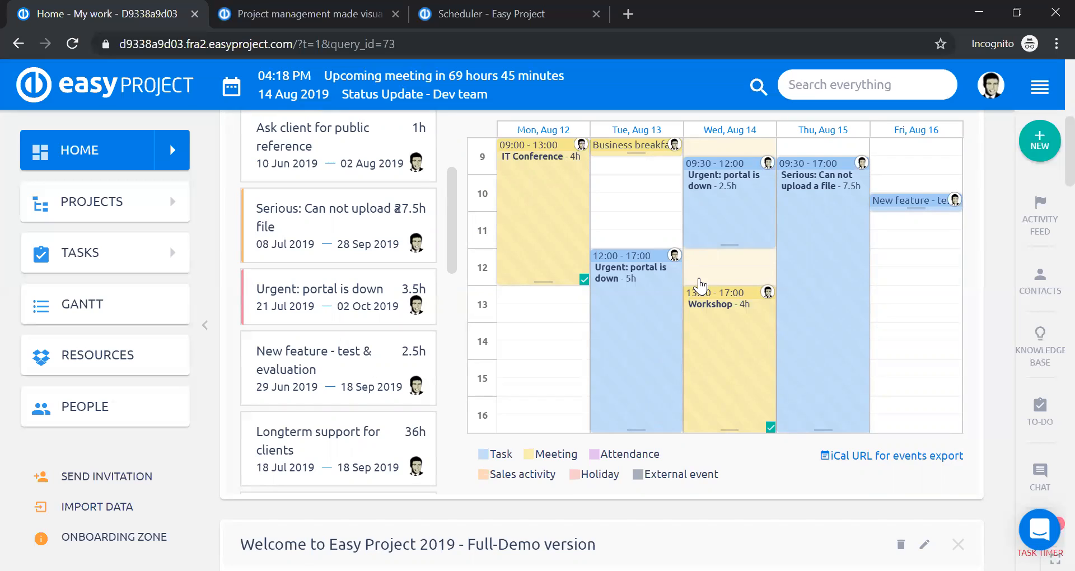
{"action": "mouse_move", "coordinate": [915, 199]}
{"action": "left_mouse_down"}
{"action": "mouse_move", "coordinate": [634, 240]}
{"action": "mouse_move", "coordinate": [543, 350]}
{"action": "mouse_move", "coordinate": [921, 217]}
{"action": "left_mouse_up"}
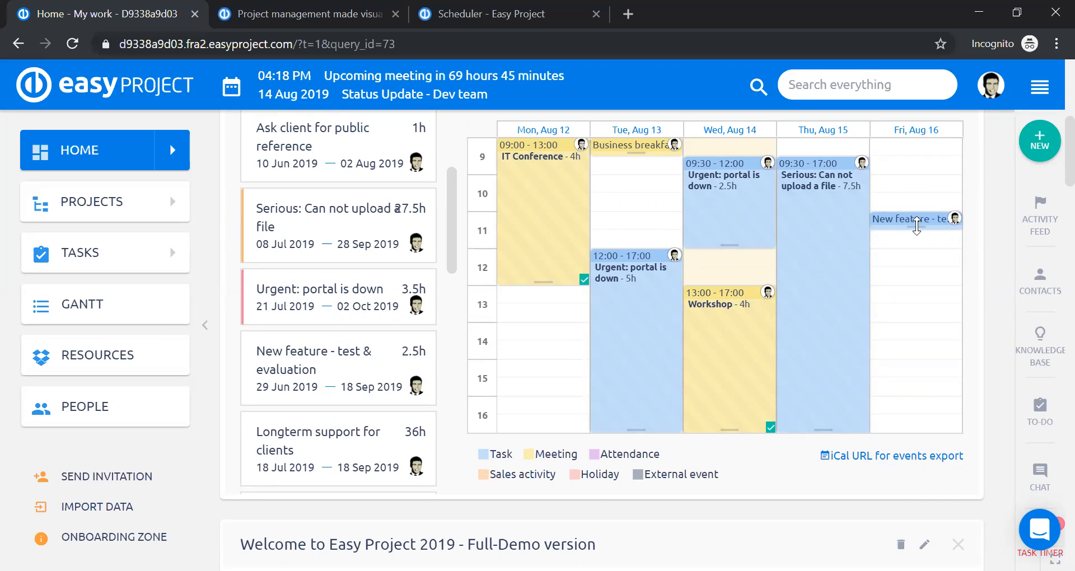
{"action": "left_click_drag", "start_coordinate": [917, 226], "coordinate": [917, 252]}
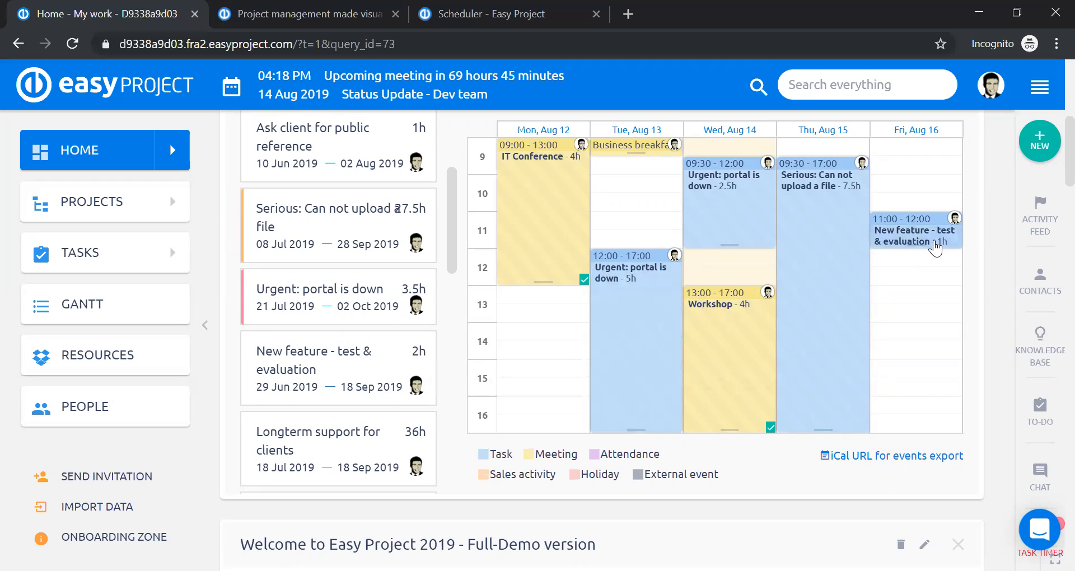
Step: Extend the "New feature - test & evaluation" block on Friday, Aug 16 to run from 11:00 to 13:00 and check the task's remaining time
{"action": "left_click_drag", "start_coordinate": [920, 244], "coordinate": [915, 291]}
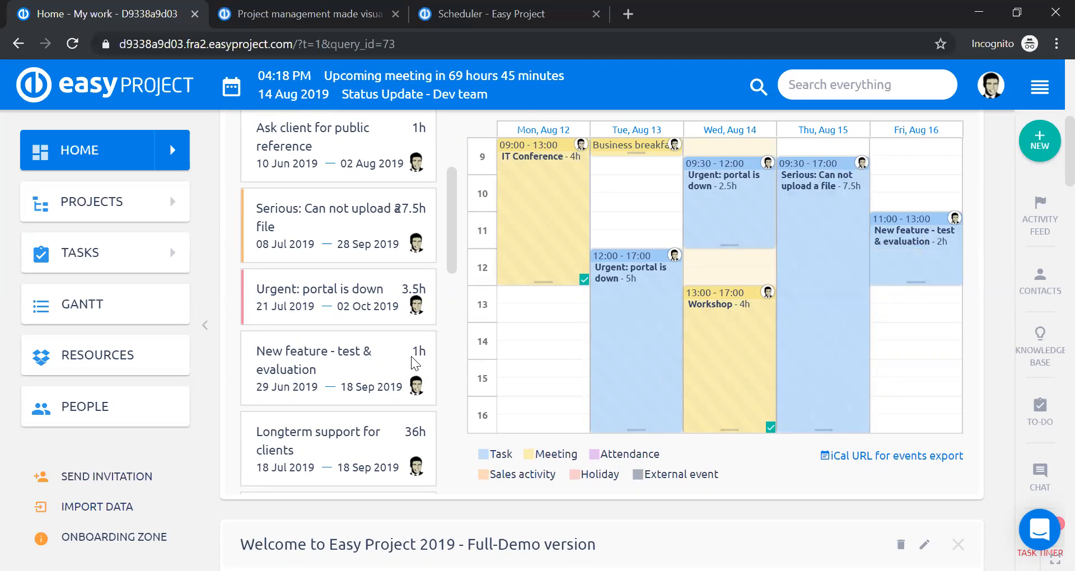
{"action": "mouse_move", "coordinate": [417, 361]}
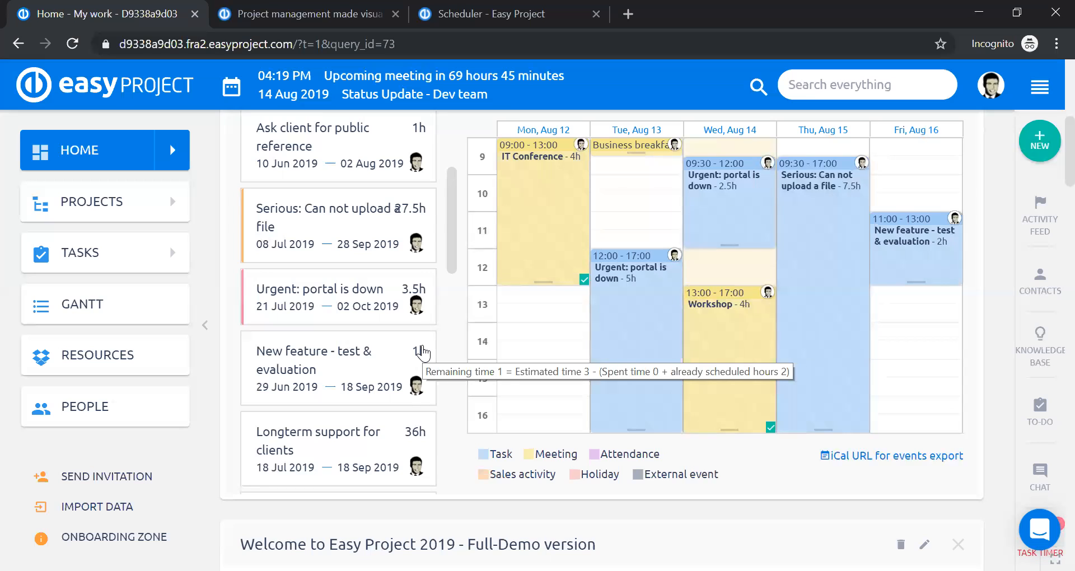
Step: Try extending the "New feature - test & evaluation" block to 14:00 and 16:00, and shorten it back to end at 13:00
{"action": "left_click_drag", "start_coordinate": [927, 283], "coordinate": [927, 322]}
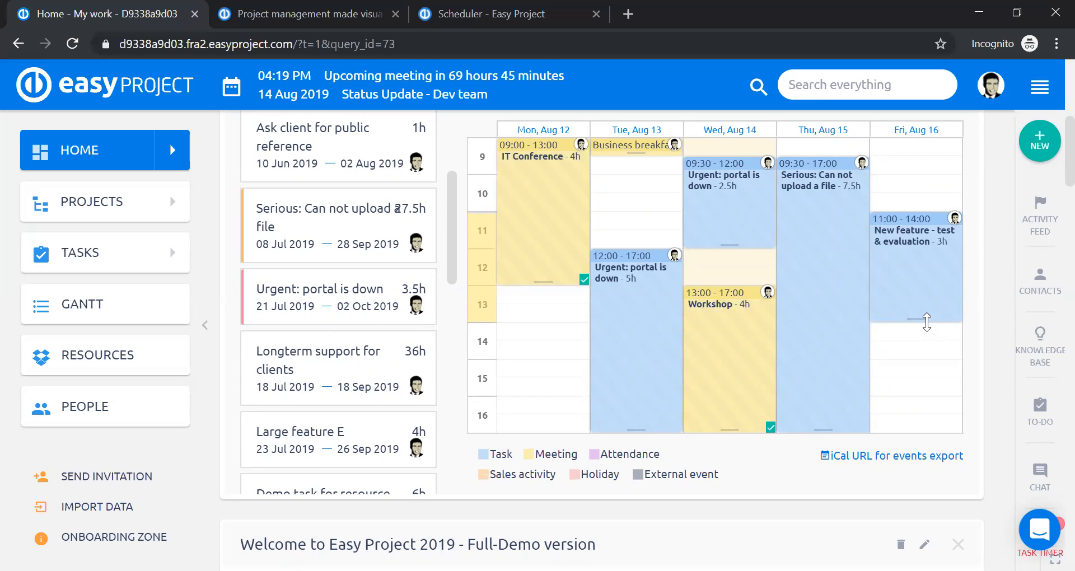
{"action": "left_click_drag", "start_coordinate": [926, 322], "coordinate": [927, 403]}
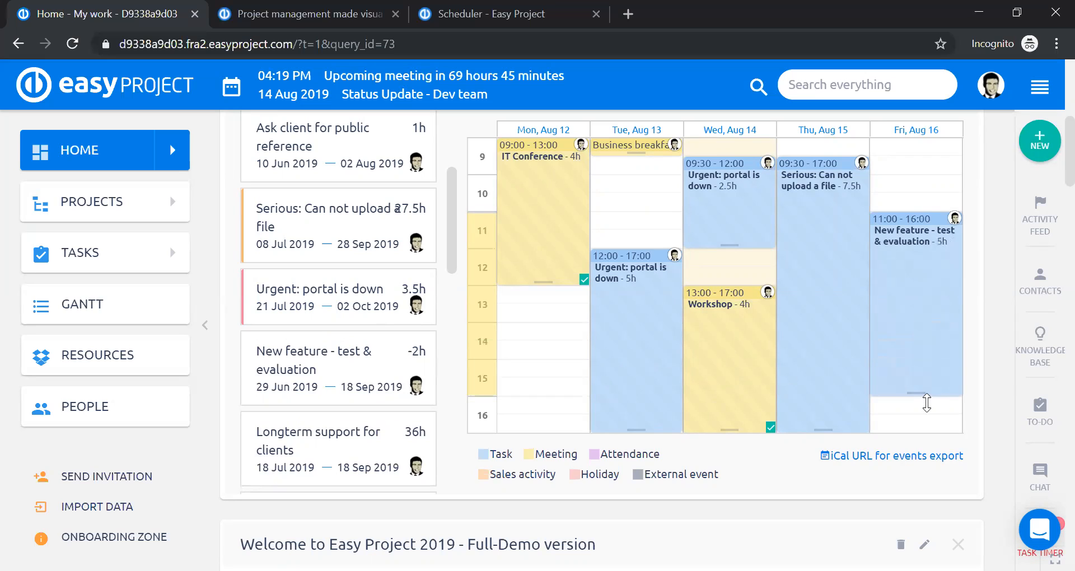
{"action": "mouse_move", "coordinate": [927, 402]}
{"action": "left_mouse_down"}
{"action": "mouse_move", "coordinate": [932, 328]}
{"action": "mouse_move", "coordinate": [933, 403]}
{"action": "left_mouse_up"}
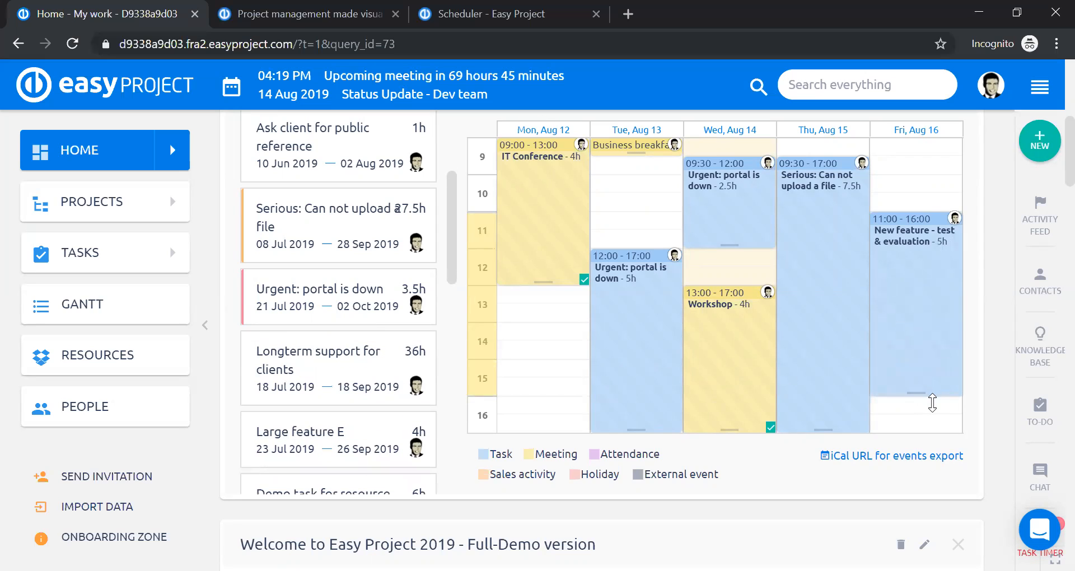
{"action": "left_click_drag", "start_coordinate": [932, 403], "coordinate": [944, 289]}
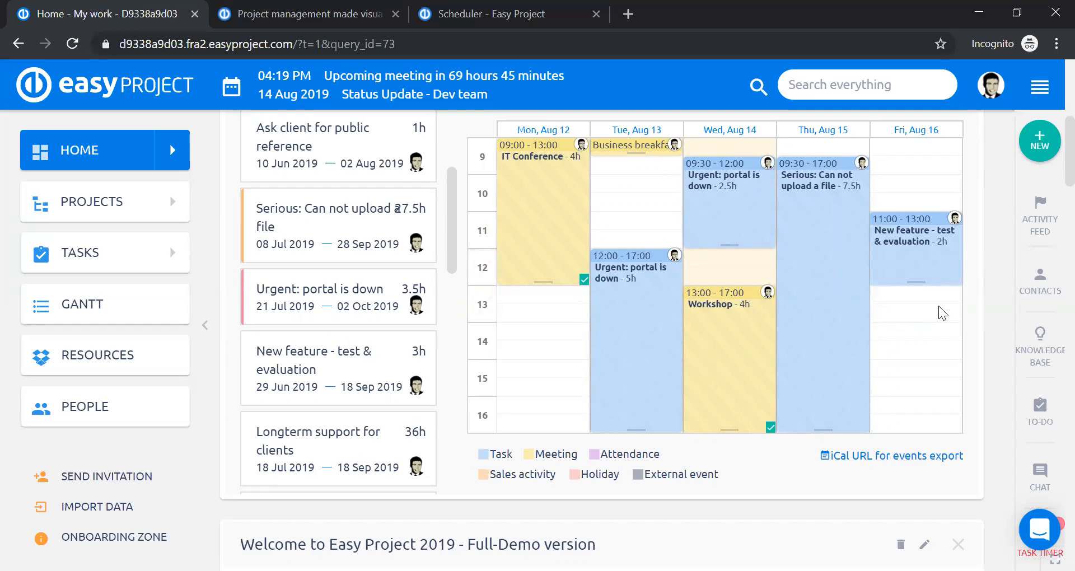
Step: Make the second user in the Test filter's user selection the active user for scheduling
{"action": "scroll", "coordinate": [924, 346], "scroll_direction": "up", "scroll_amount": 3}
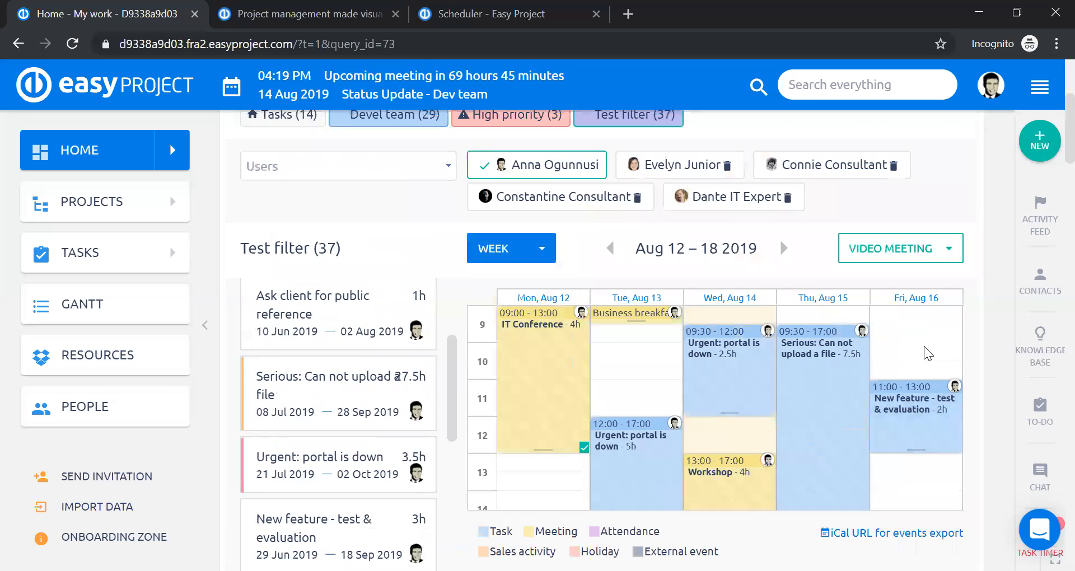
{"action": "scroll", "coordinate": [927, 352], "scroll_direction": "down", "scroll_amount": 2}
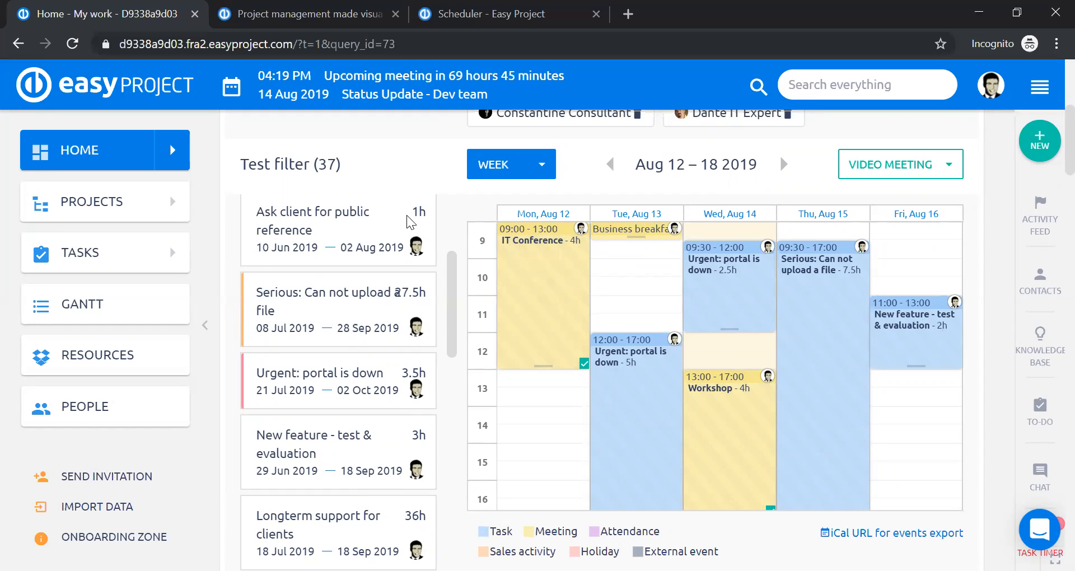
{"action": "scroll", "coordinate": [409, 332], "scroll_direction": "up", "scroll_amount": 1}
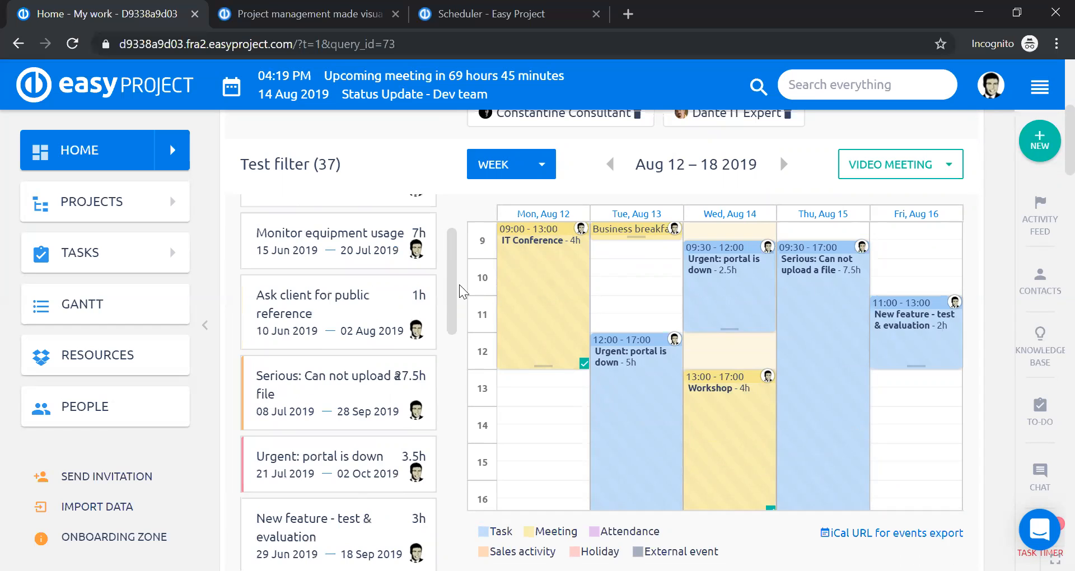
{"action": "scroll", "coordinate": [422, 291], "scroll_direction": "up", "scroll_amount": 2}
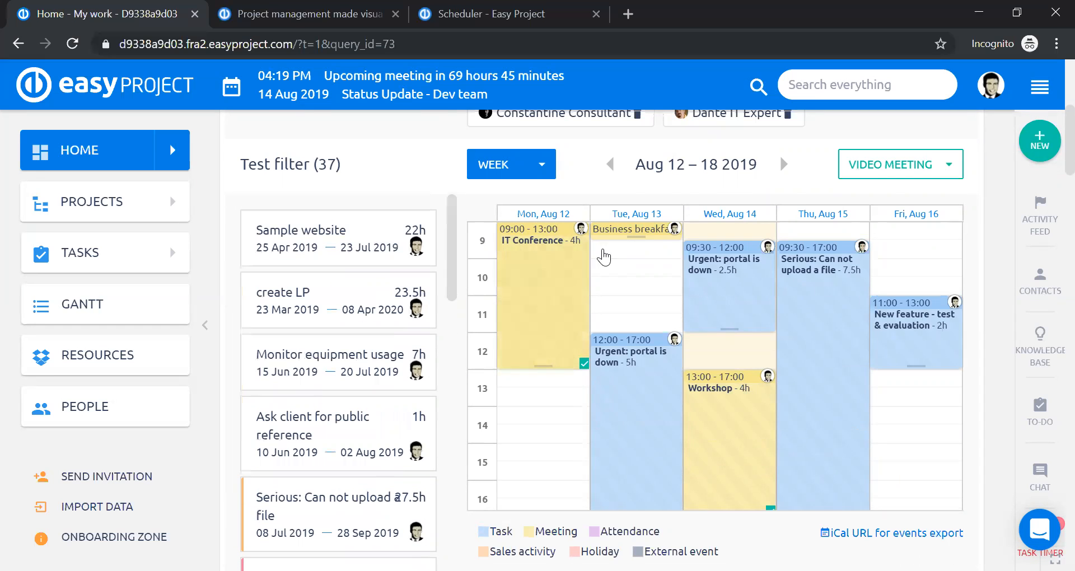
{"action": "scroll", "coordinate": [640, 273], "scroll_direction": "up", "scroll_amount": 1}
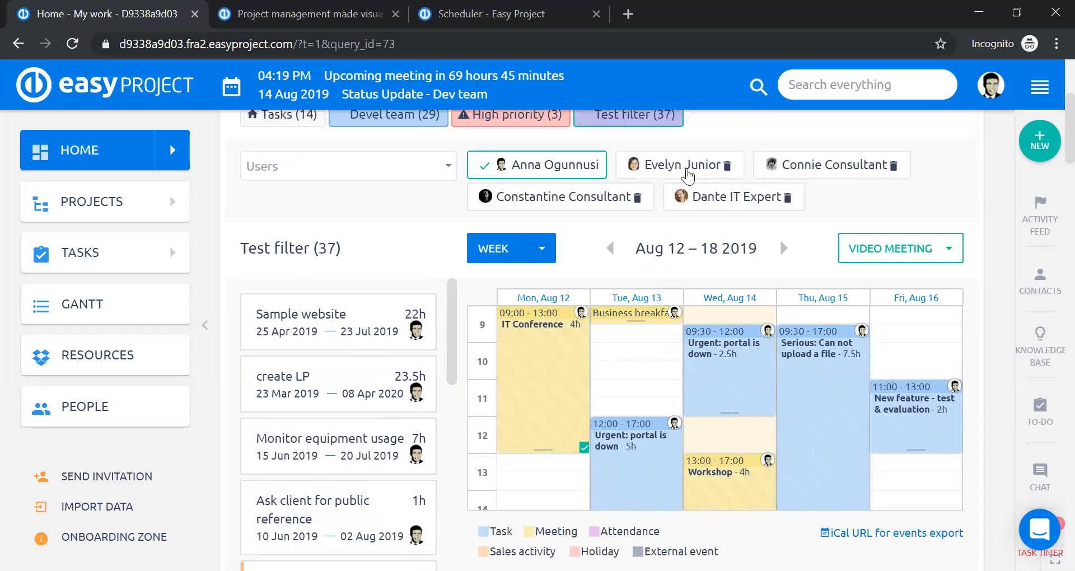
{"action": "left_click", "coordinate": [688, 176]}
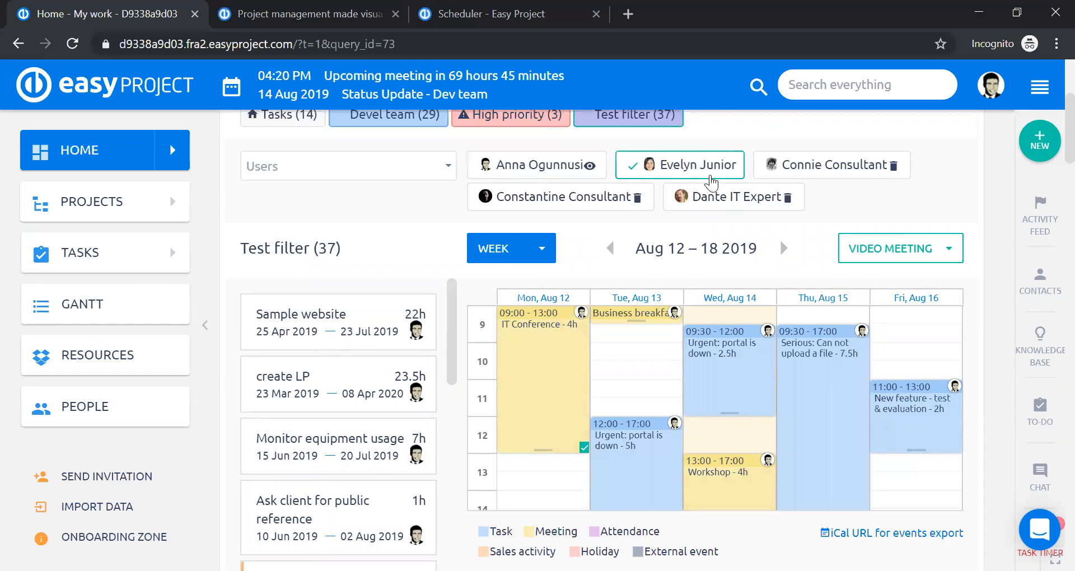
Step: Schedule the "Urgent: portal is down" task for the active user on Friday, Aug 16 from 13:30 to 17:00
{"action": "scroll", "coordinate": [728, 224], "scroll_direction": "down", "scroll_amount": 1}
{"action": "scroll", "coordinate": [750, 263], "scroll_direction": "up", "scroll_amount": 1}
{"action": "scroll", "coordinate": [769, 249], "scroll_direction": "down", "scroll_amount": 3}
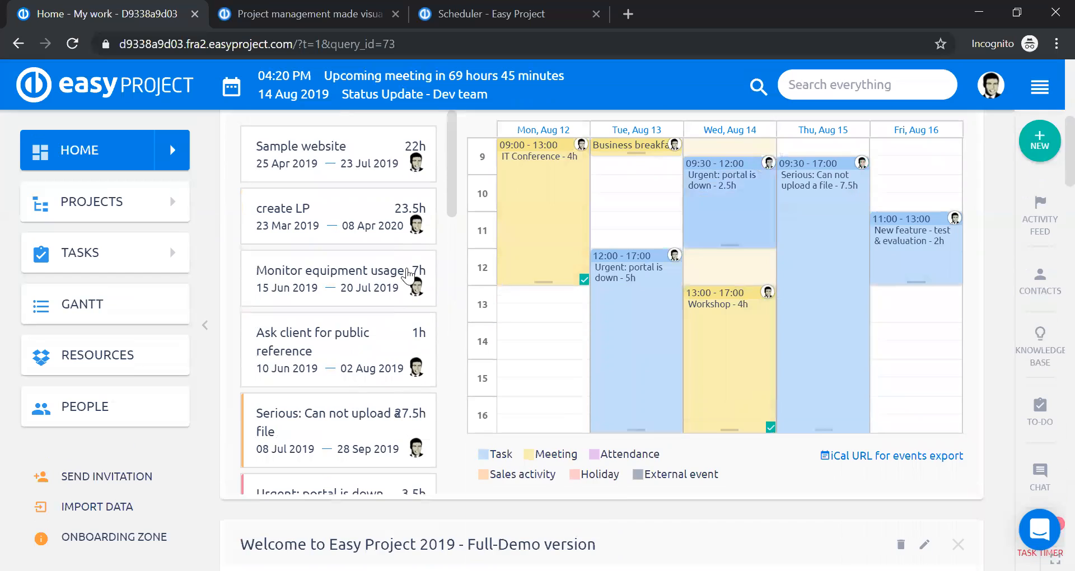
{"action": "scroll", "coordinate": [357, 319], "scroll_direction": "down", "scroll_amount": 3}
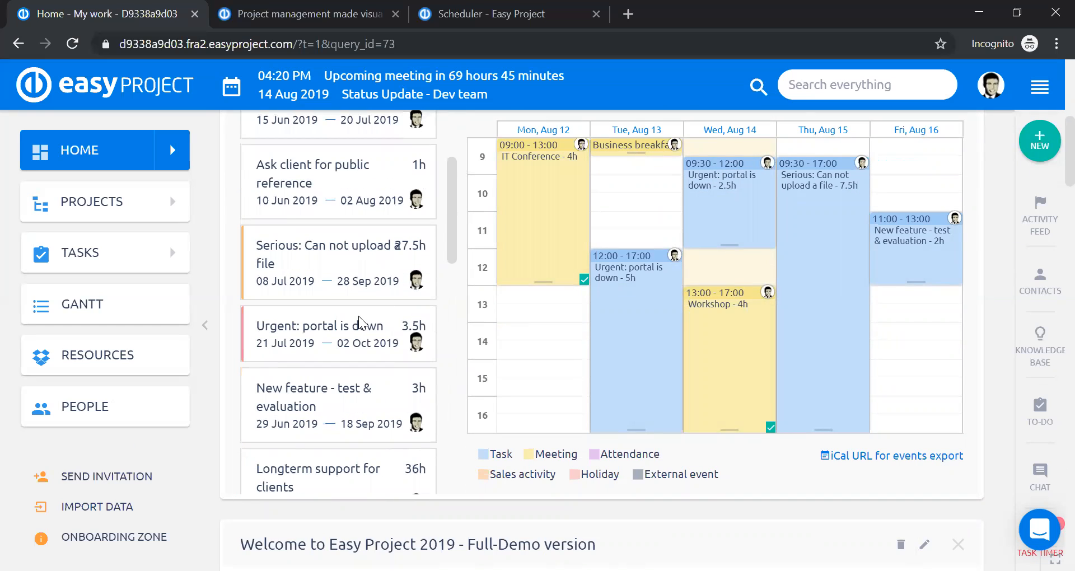
{"action": "left_click_drag", "start_coordinate": [358, 322], "coordinate": [908, 344]}
{"action": "left_click", "coordinate": [639, 244]}
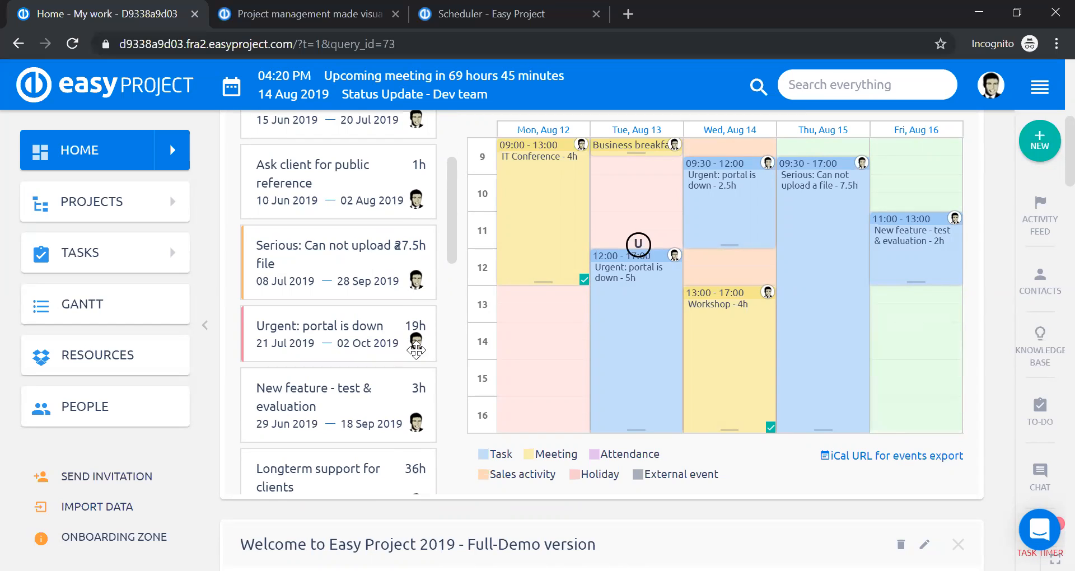
{"action": "left_click_drag", "start_coordinate": [416, 332], "coordinate": [715, 254]}
{"action": "left_click_drag", "start_coordinate": [799, 261], "coordinate": [892, 304]}
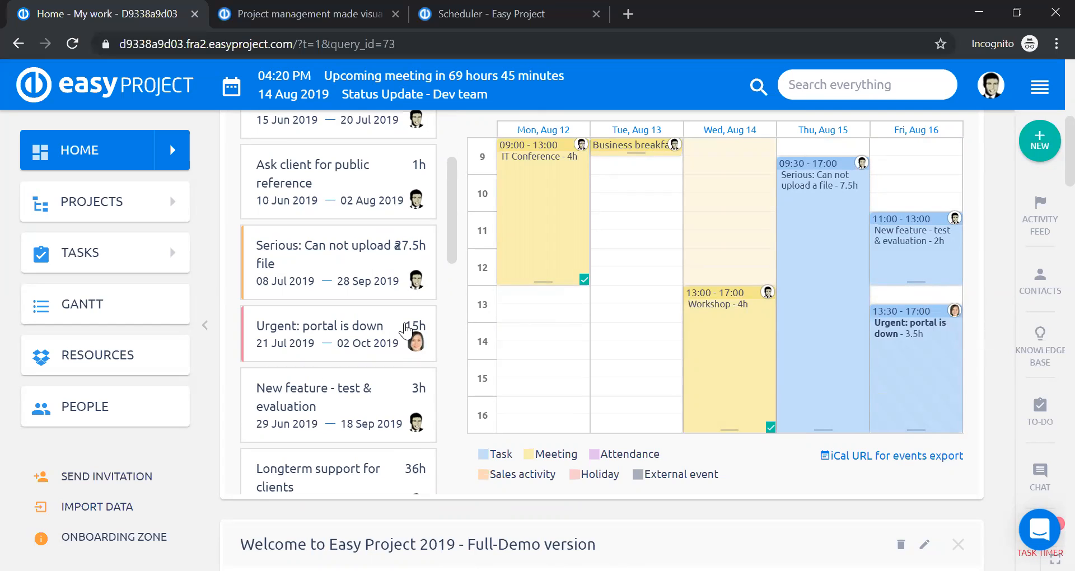
{"action": "left_click_drag", "start_coordinate": [407, 331], "coordinate": [405, 314]}
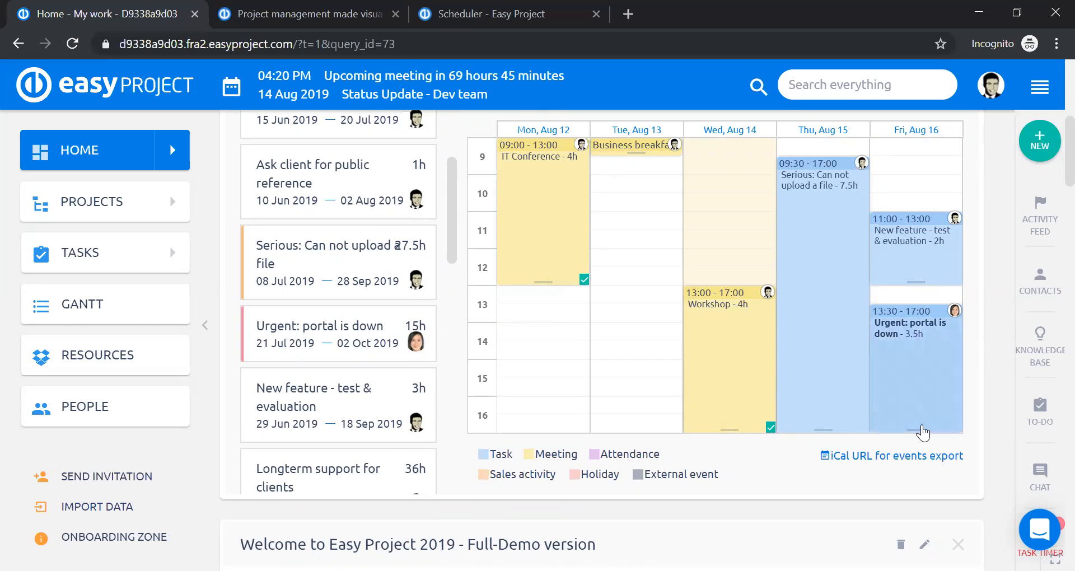
Step: Make the IT Expert user active and schedule "Longterm support for clients" for them on Friday, Aug 16 from 10:00 to 17:00
{"action": "scroll", "coordinate": [774, 401], "scroll_direction": "up", "scroll_amount": 2}
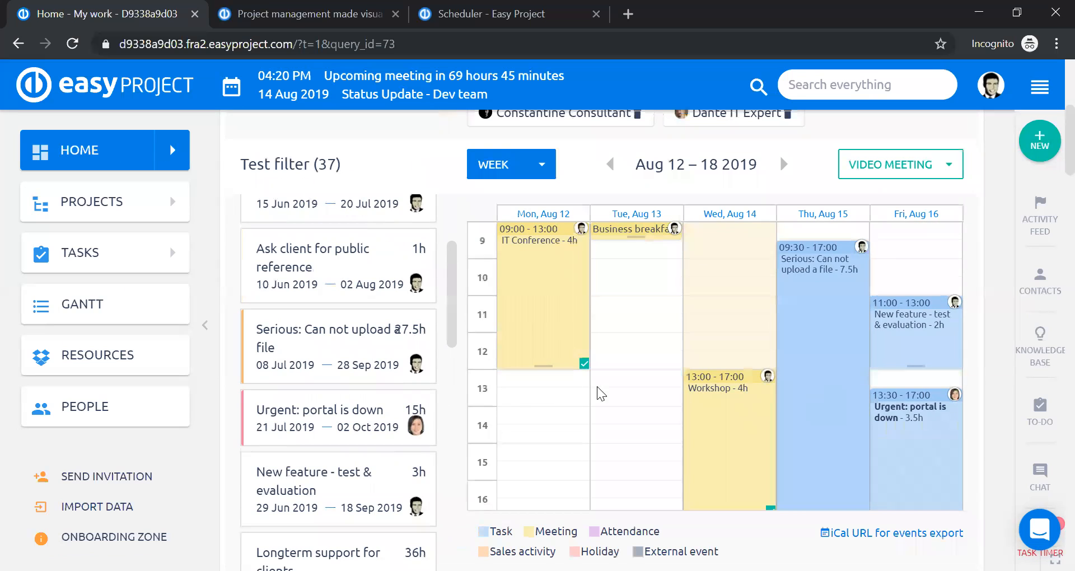
{"action": "scroll", "coordinate": [828, 223], "scroll_direction": "up", "scroll_amount": 2}
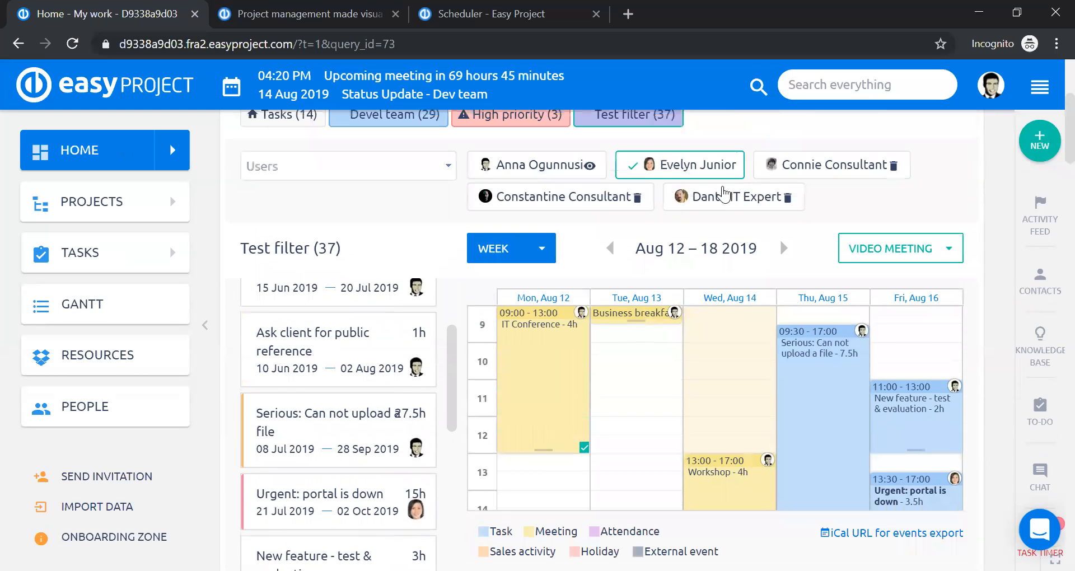
{"action": "left_click", "coordinate": [726, 199]}
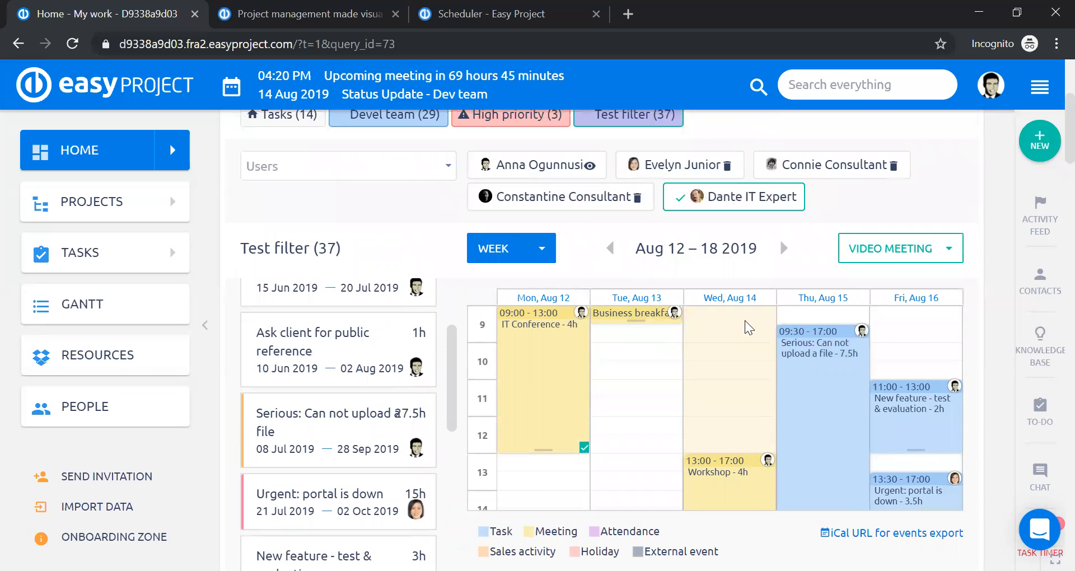
{"action": "scroll", "coordinate": [751, 324], "scroll_direction": "down", "scroll_amount": 4}
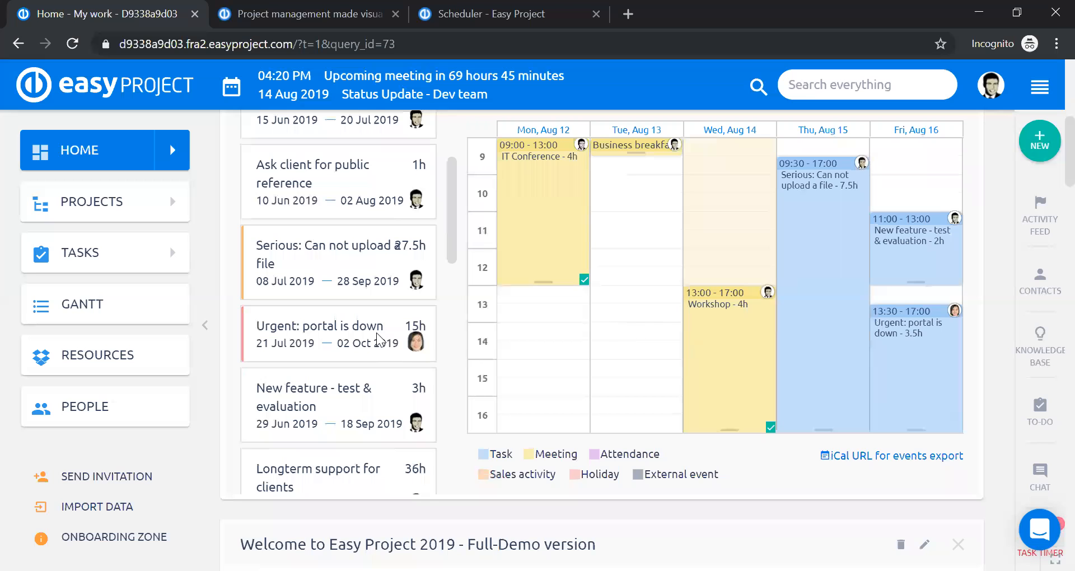
{"action": "scroll", "coordinate": [792, 239], "scroll_direction": "up", "scroll_amount": 4}
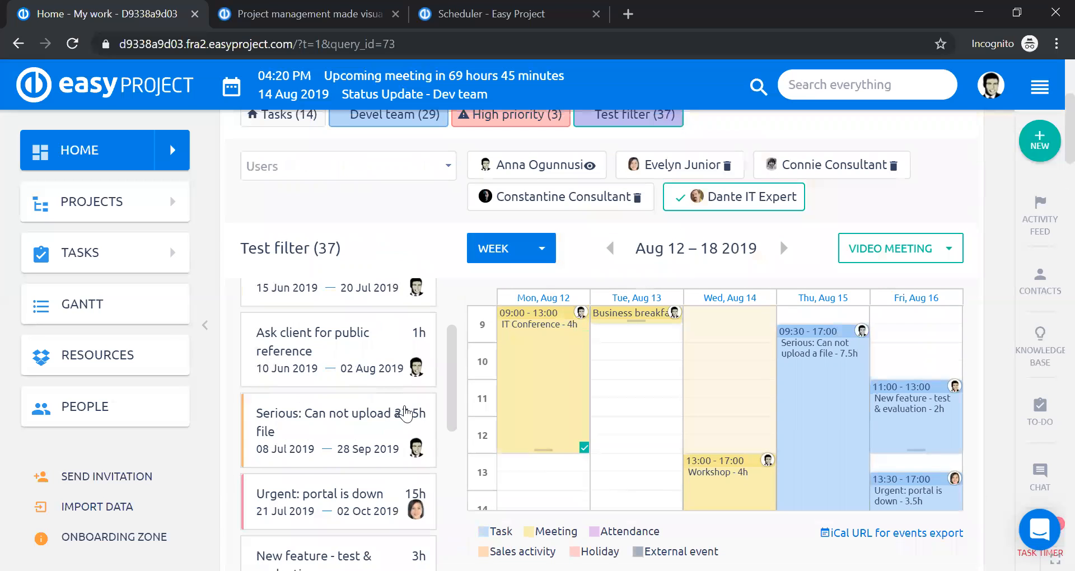
{"action": "scroll", "coordinate": [405, 413], "scroll_direction": "down", "scroll_amount": 2}
{"action": "scroll", "coordinate": [448, 406], "scroll_direction": "down", "scroll_amount": 2}
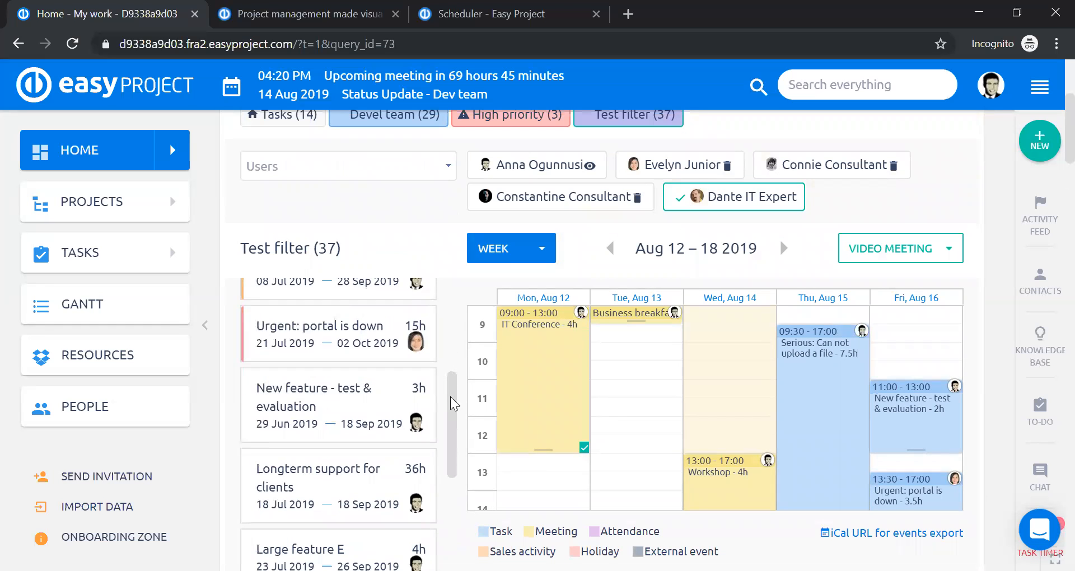
{"action": "scroll", "coordinate": [460, 430], "scroll_direction": "down", "scroll_amount": 3}
{"action": "left_click_drag", "start_coordinate": [352, 368], "coordinate": [910, 341]}
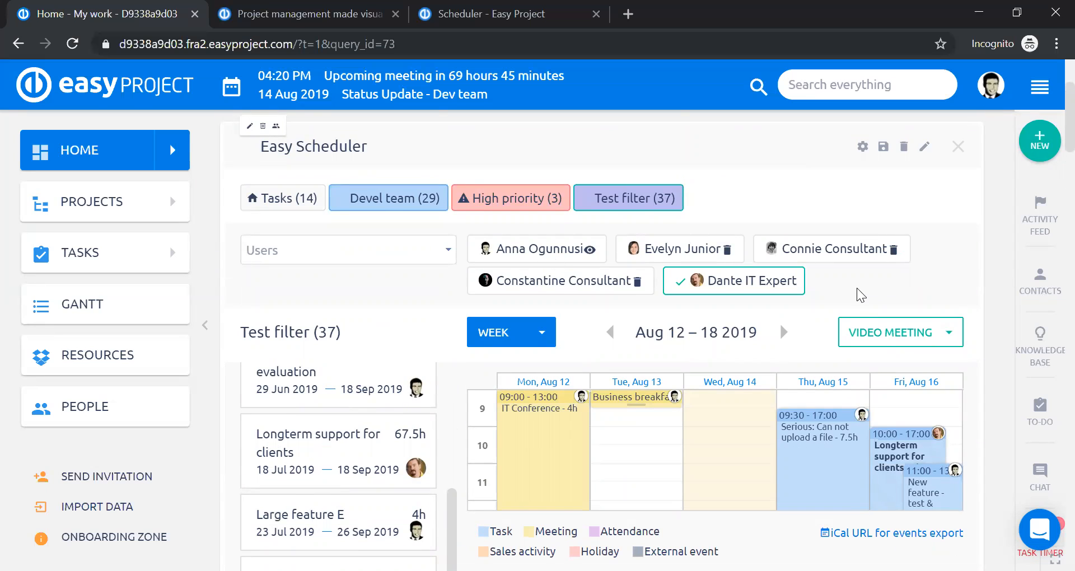
{"action": "scroll", "coordinate": [861, 295], "scroll_direction": "down", "scroll_amount": 2}
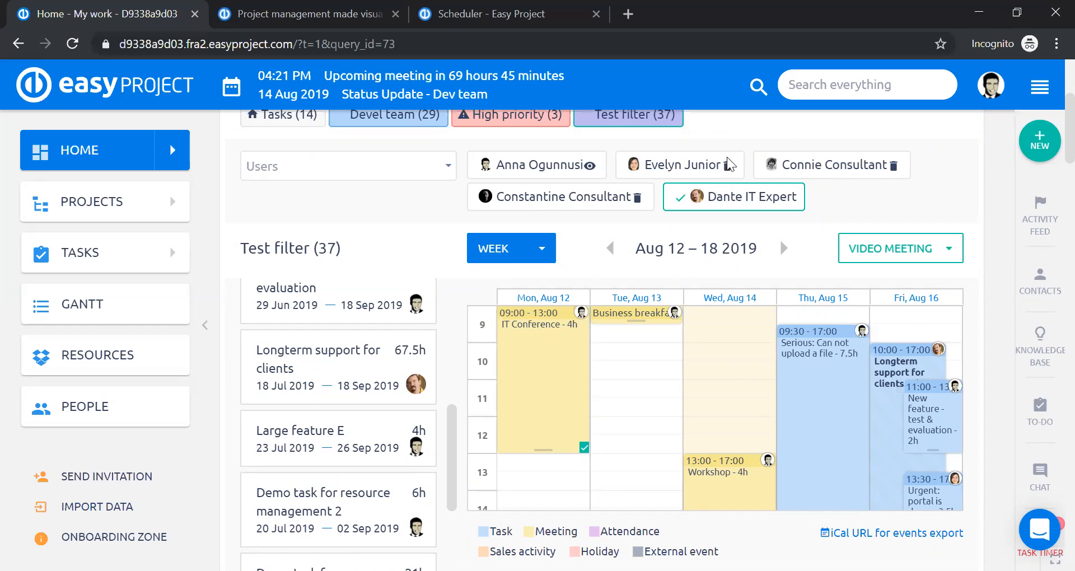
{"action": "scroll", "coordinate": [580, 227], "scroll_direction": "down", "scroll_amount": 1}
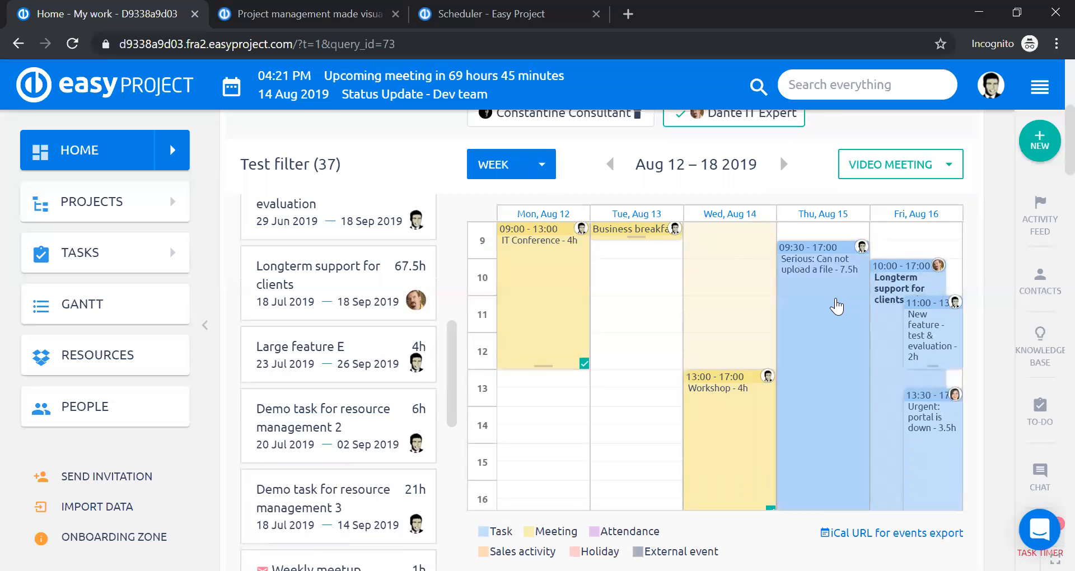
{"action": "scroll", "coordinate": [812, 286], "scroll_direction": "up", "scroll_amount": 3}
{"action": "scroll", "coordinate": [690, 226], "scroll_direction": "down", "scroll_amount": 3}
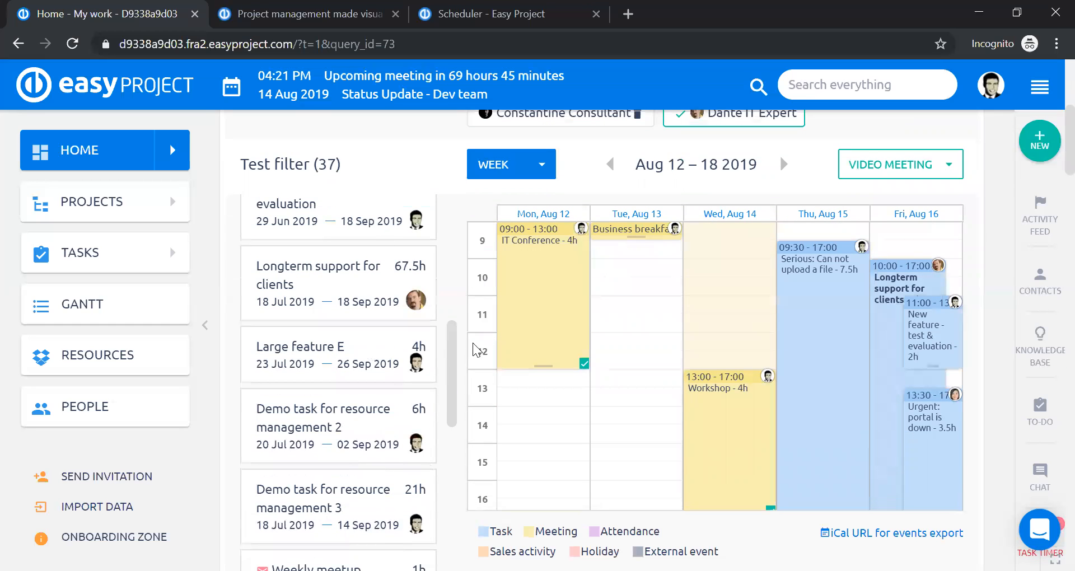
{"action": "left_click_drag", "start_coordinate": [452, 339], "coordinate": [442, 218]}
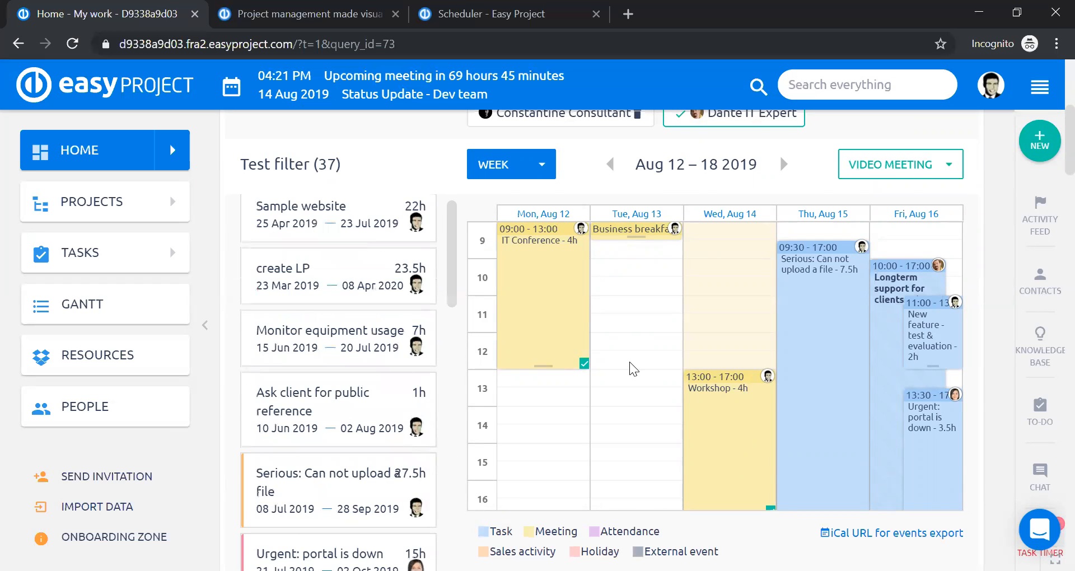
{"action": "scroll", "coordinate": [633, 369], "scroll_direction": "up", "scroll_amount": 3}
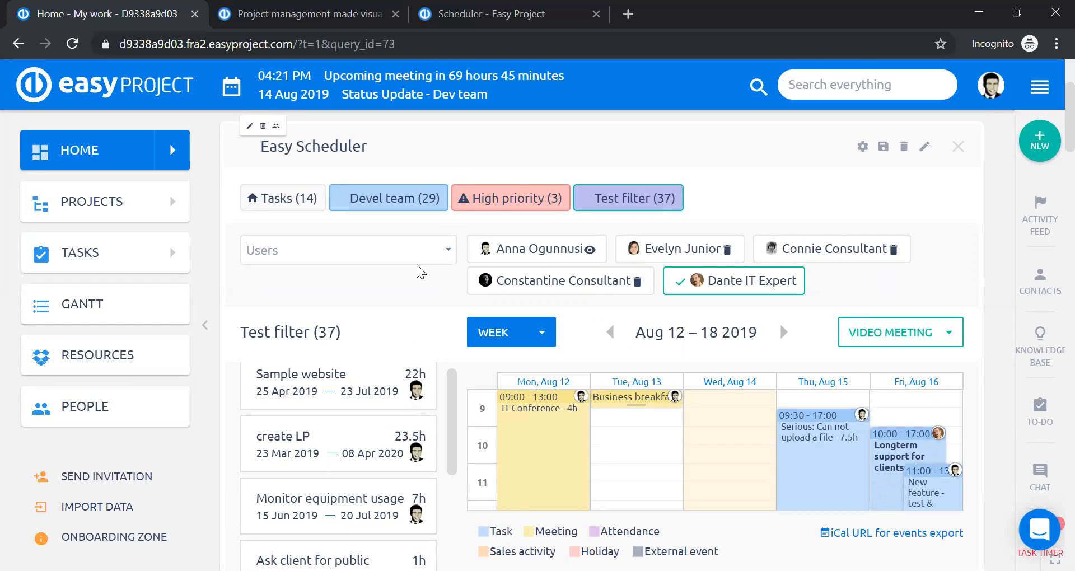
Step: Look through the selectable users and groups, and compare the Devel team filter's schedule with the Test filter's week calendar
{"action": "left_click", "coordinate": [446, 252]}
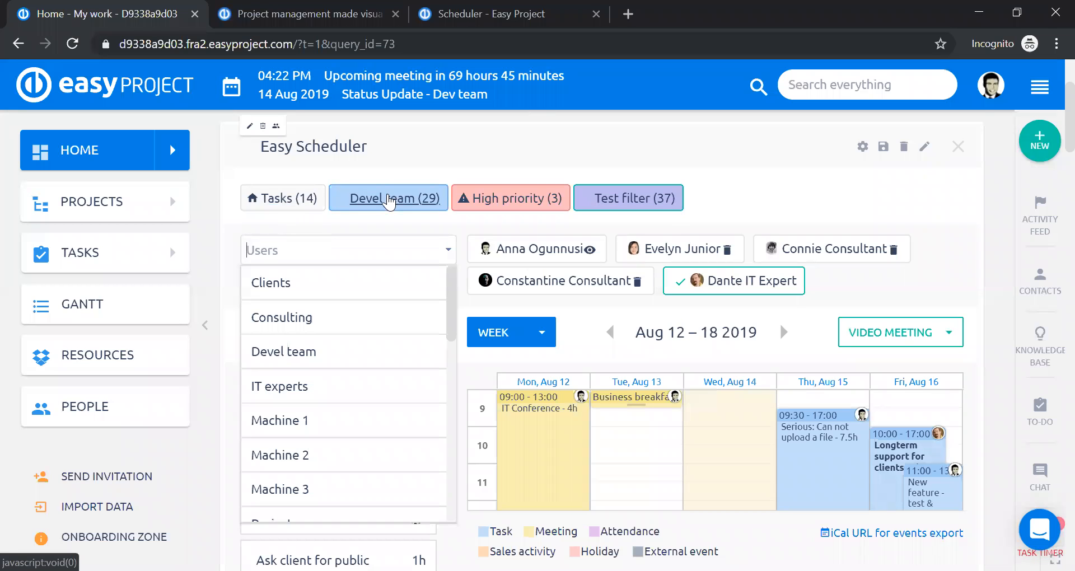
{"action": "left_click", "coordinate": [390, 203]}
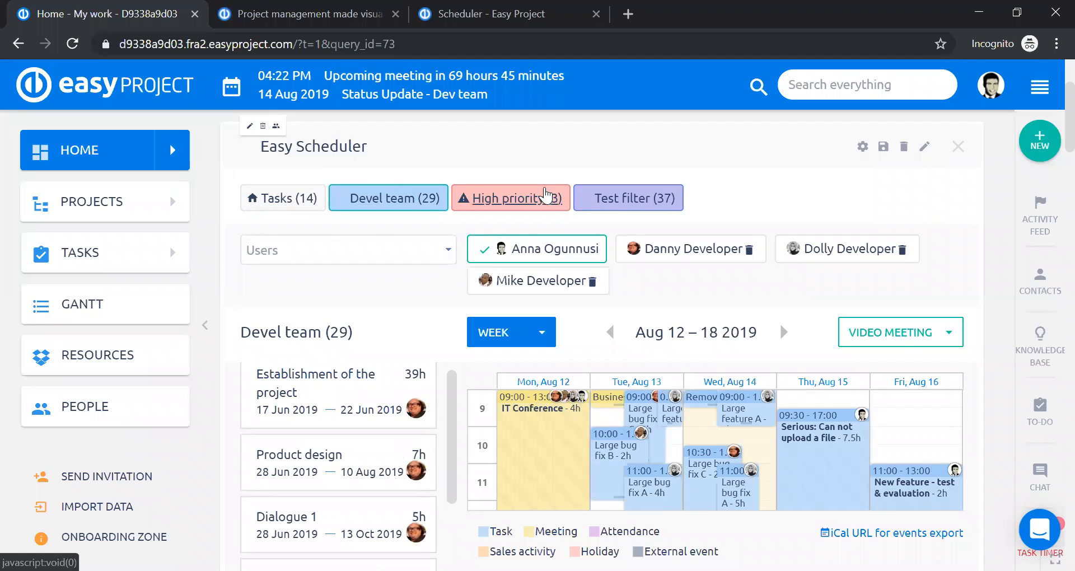
{"action": "left_click", "coordinate": [615, 197]}
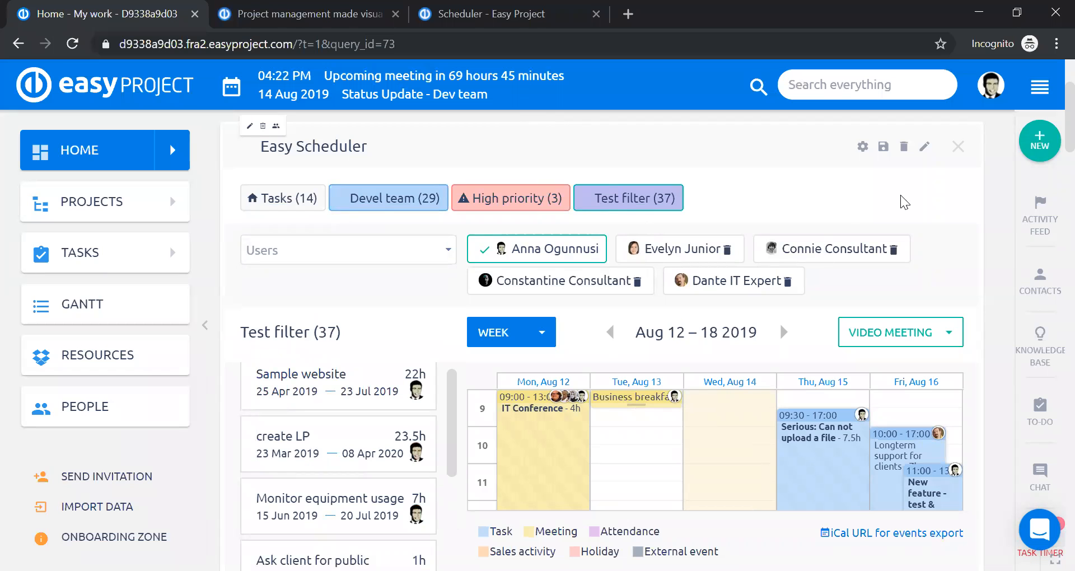
{"action": "scroll", "coordinate": [902, 194], "scroll_direction": "down", "scroll_amount": 6}
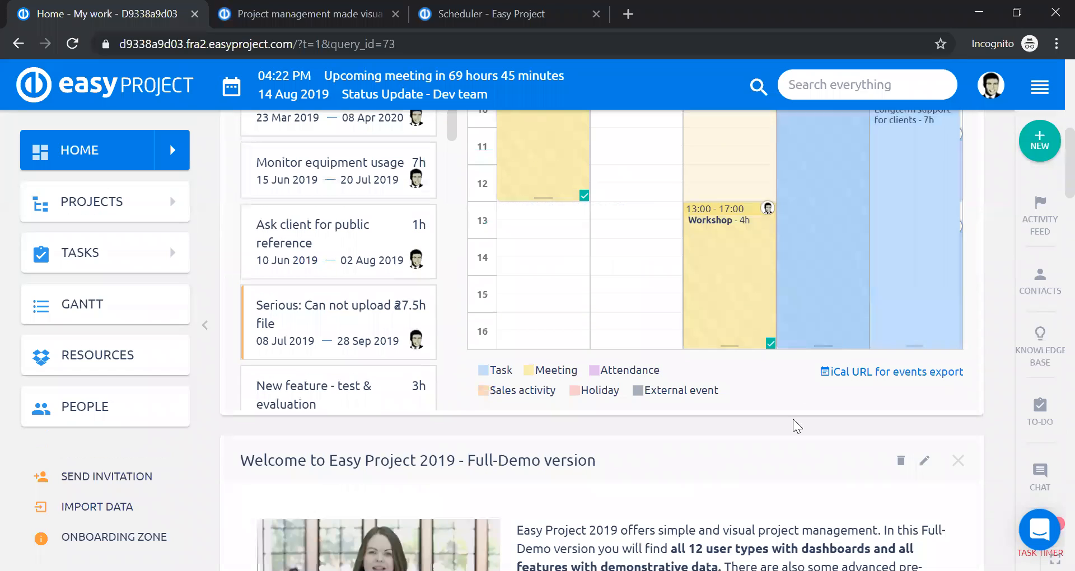
{"action": "scroll", "coordinate": [792, 421], "scroll_direction": "up", "scroll_amount": 2}
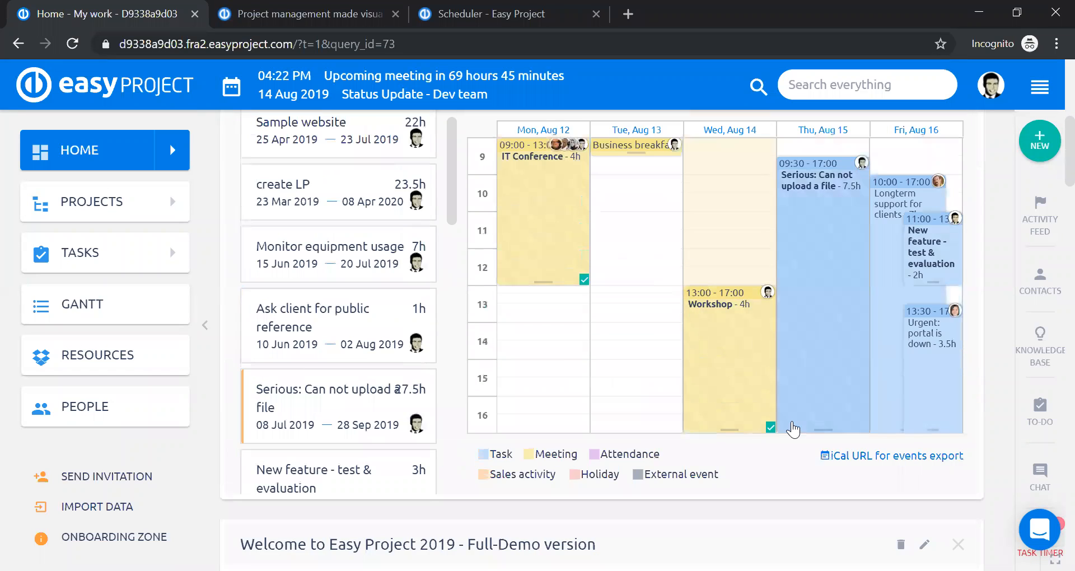
{"action": "scroll", "coordinate": [788, 468], "scroll_direction": "up", "scroll_amount": 2}
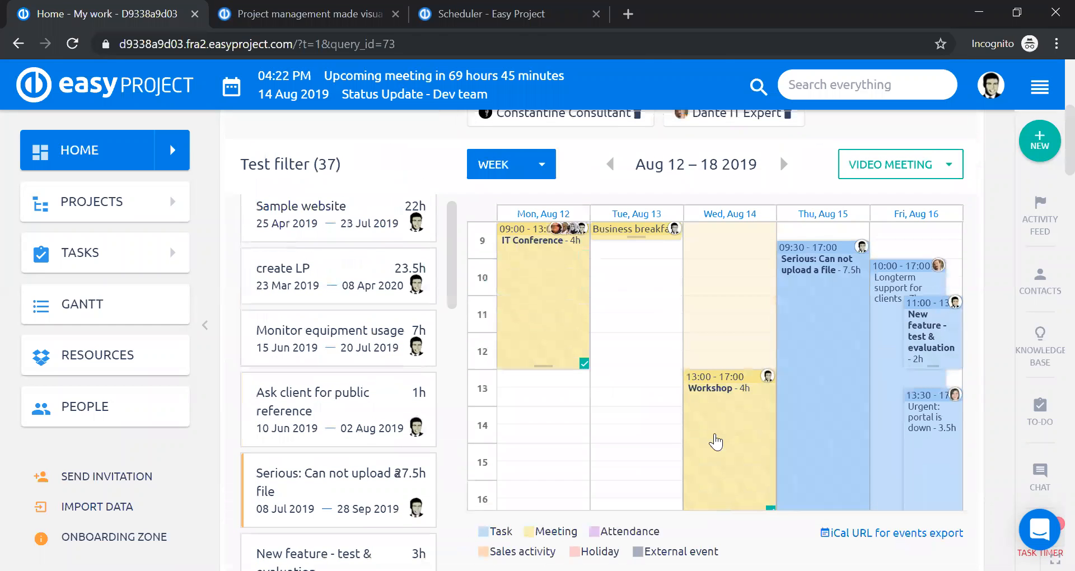
Step: Compare the week calendars of the Devel team filter, the default Tasks filter and the Test filter, ending on the Test filter
{"action": "scroll", "coordinate": [665, 436], "scroll_direction": "up", "scroll_amount": 3}
{"action": "left_click", "coordinate": [358, 198]}
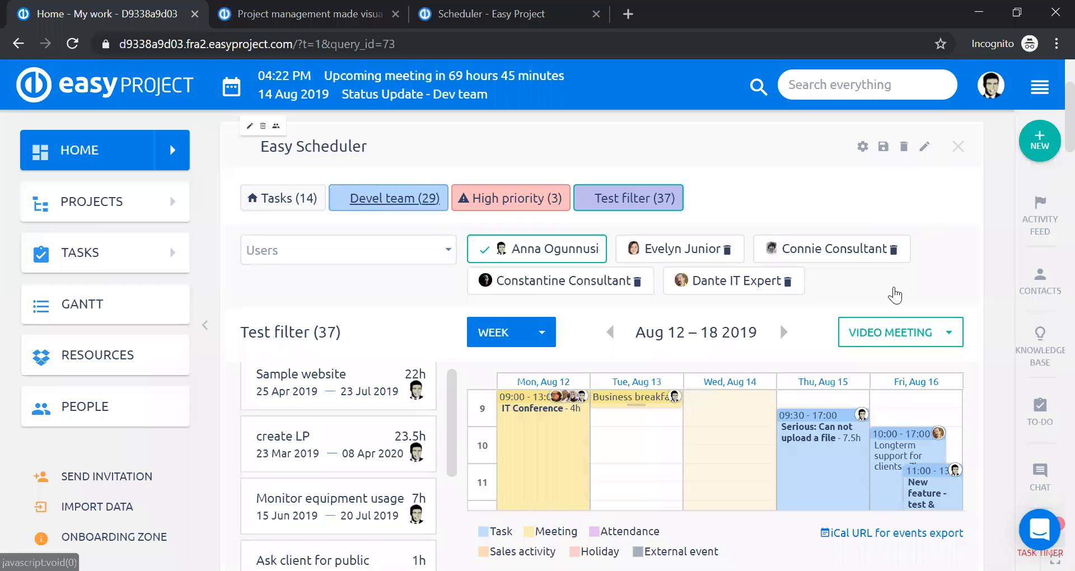
{"action": "scroll", "coordinate": [795, 283], "scroll_direction": "down", "scroll_amount": 2}
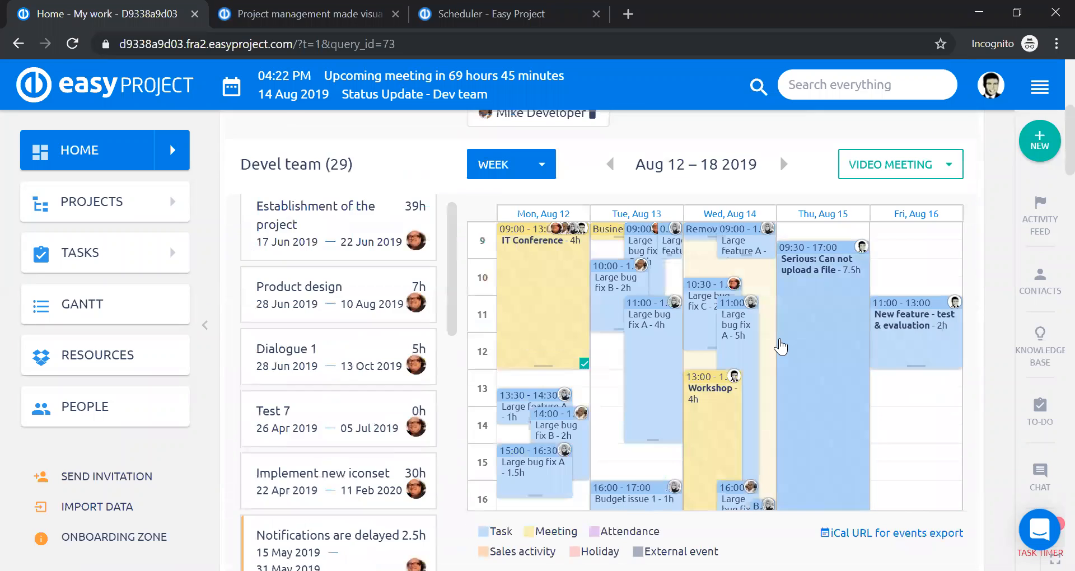
{"action": "scroll", "coordinate": [313, 246], "scroll_direction": "up", "scroll_amount": 3}
{"action": "scroll", "coordinate": [292, 238], "scroll_direction": "up", "scroll_amount": 1}
{"action": "left_click", "coordinate": [289, 282]}
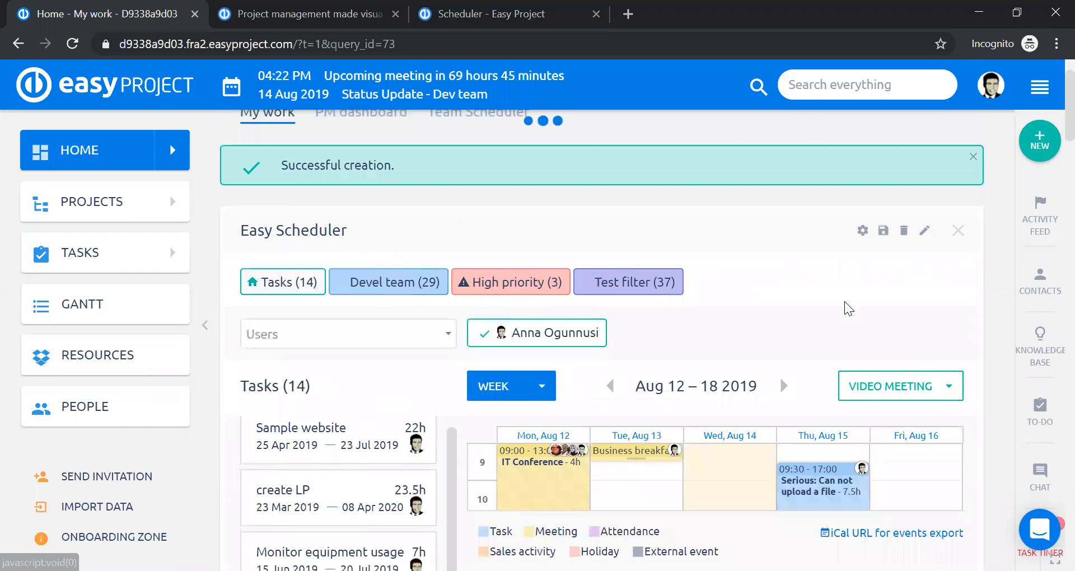
{"action": "scroll", "coordinate": [844, 307], "scroll_direction": "down", "scroll_amount": 3}
{"action": "scroll", "coordinate": [848, 308], "scroll_direction": "up", "scroll_amount": 3}
{"action": "left_click", "coordinate": [610, 283]}
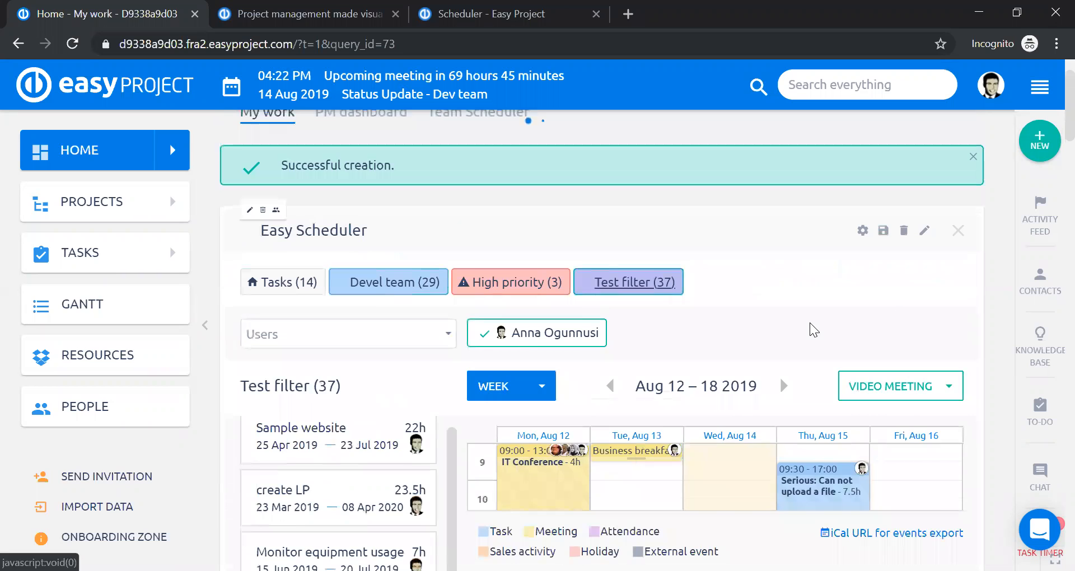
{"action": "scroll", "coordinate": [908, 301], "scroll_direction": "down", "scroll_amount": 1}
{"action": "scroll", "coordinate": [908, 301], "scroll_direction": "down", "scroll_amount": 3}
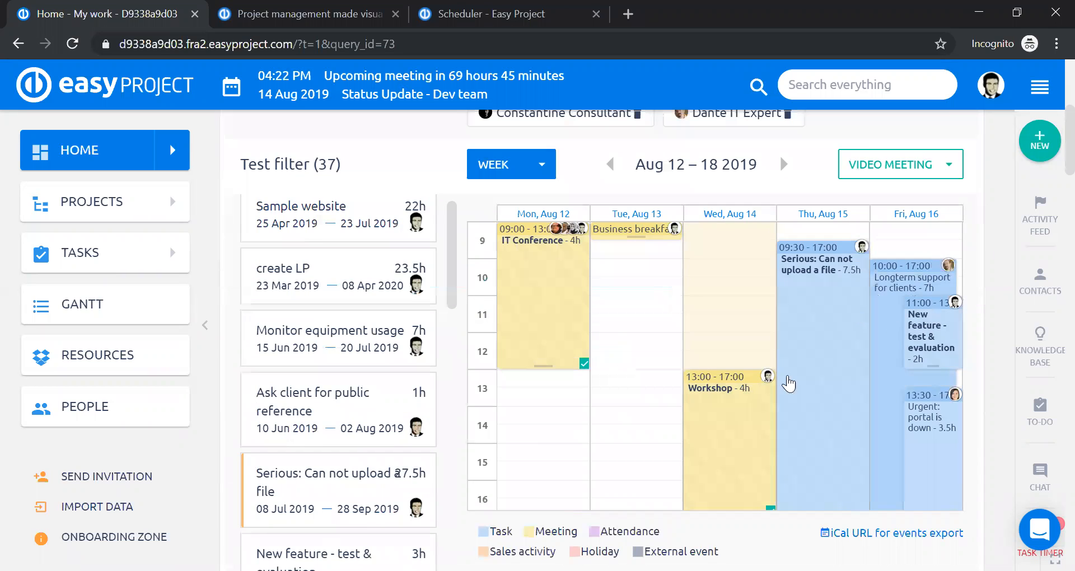
{"action": "scroll", "coordinate": [829, 396], "scroll_direction": "up", "scroll_amount": 3}
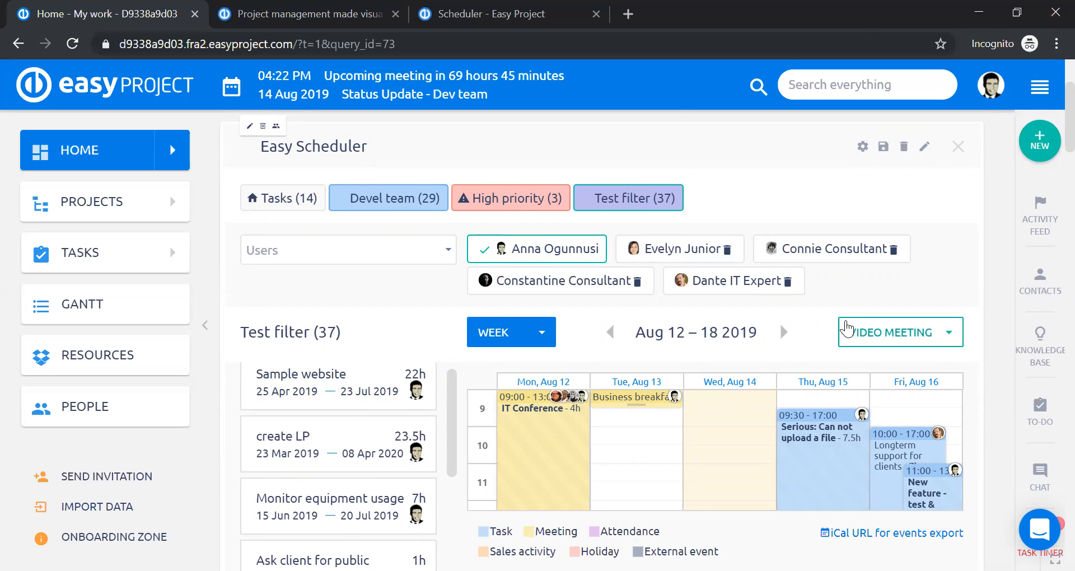
{"action": "scroll", "coordinate": [848, 326], "scroll_direction": "down", "scroll_amount": 2}
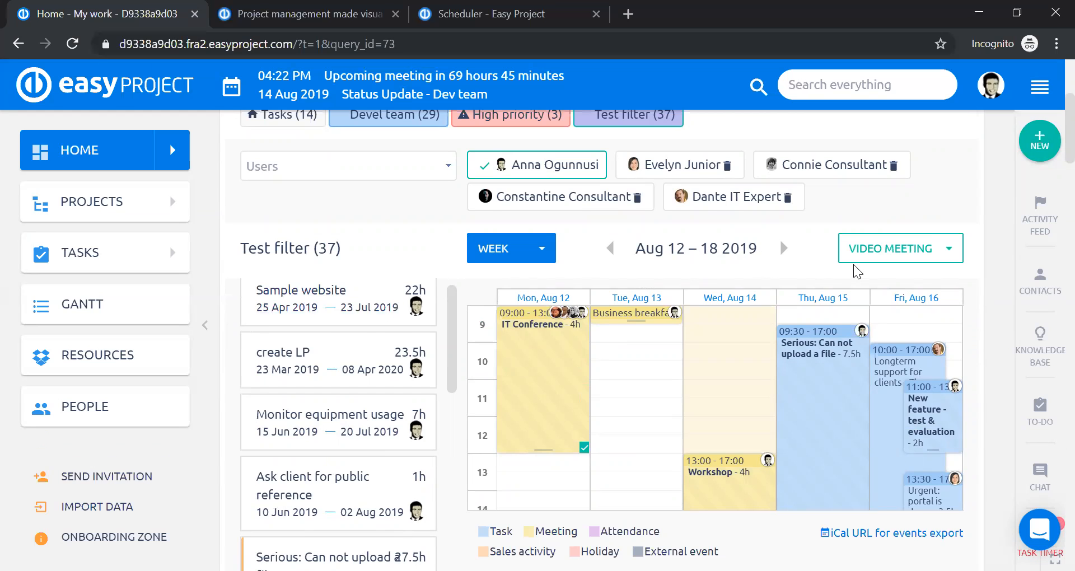
{"action": "scroll", "coordinate": [855, 271], "scroll_direction": "down", "scroll_amount": 1}
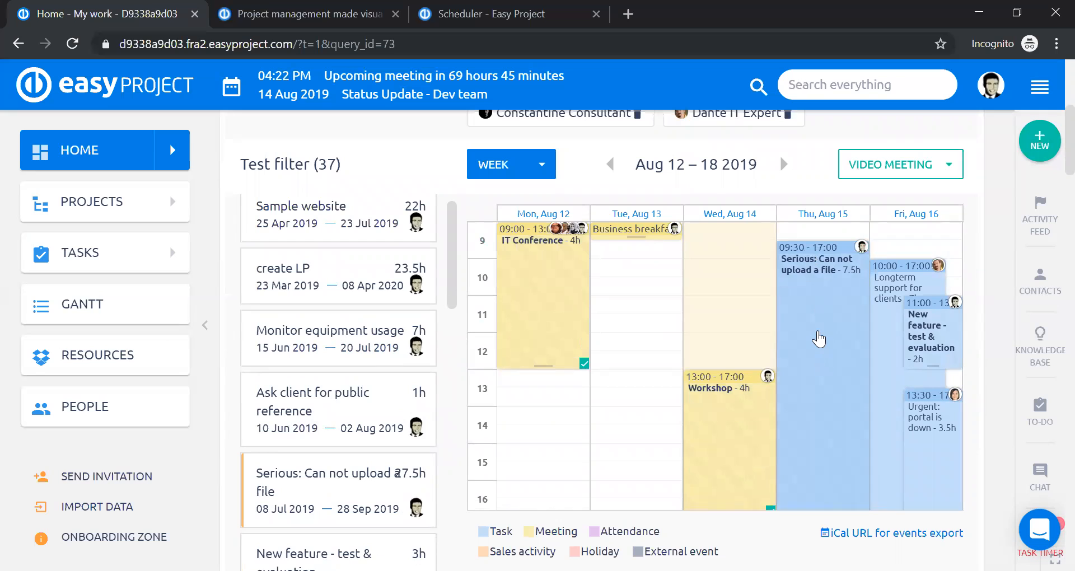
Step: For the scheduled "Serious: Can not upload a file" task, set the start date to 05 Aug 2019 and the due date to 23 Aug 2019
{"action": "left_click", "coordinate": [818, 338]}
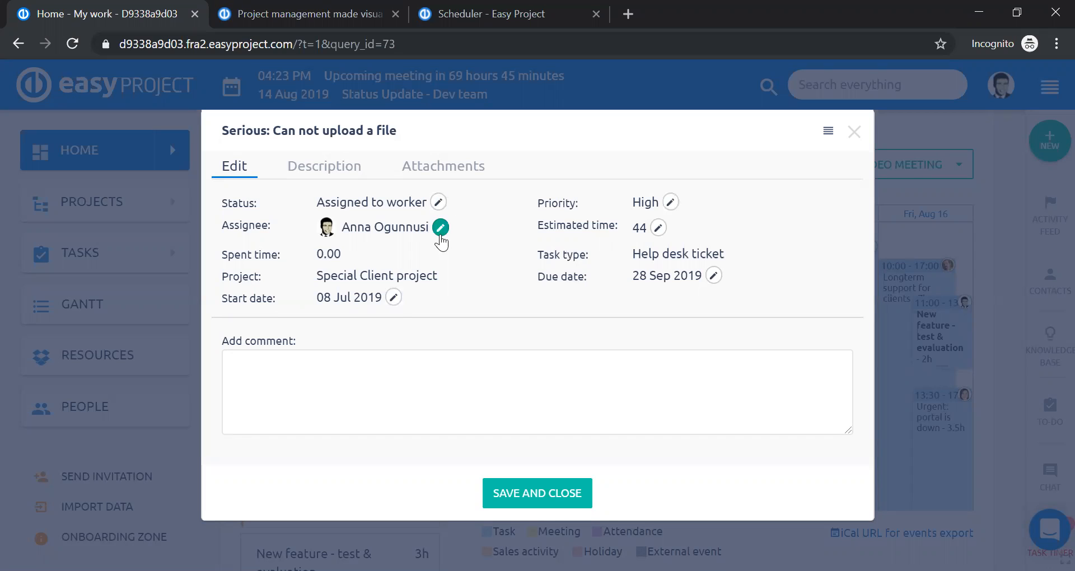
{"action": "left_click", "coordinate": [394, 297]}
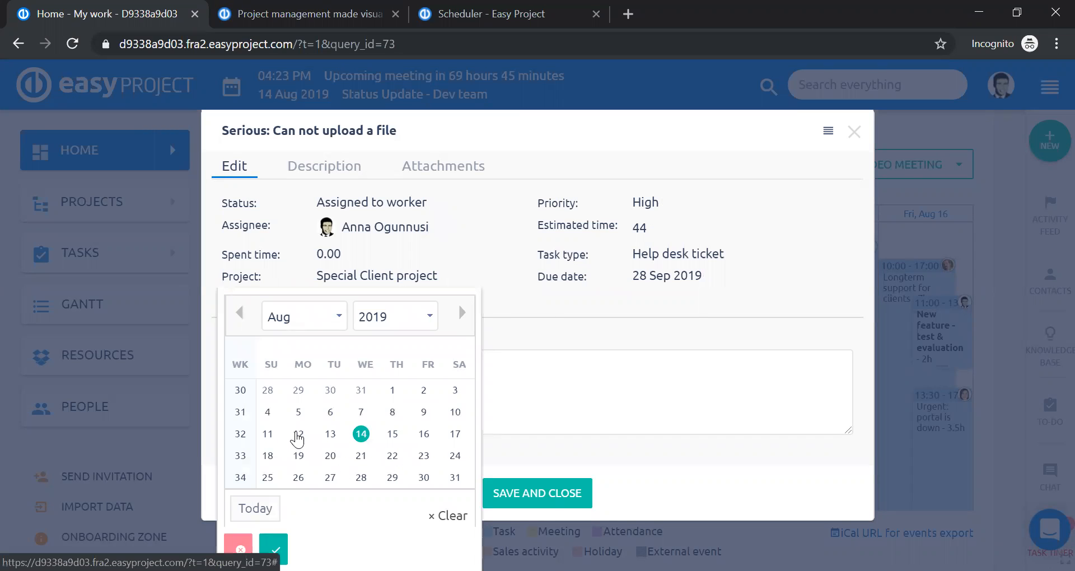
{"action": "left_click", "coordinate": [299, 413]}
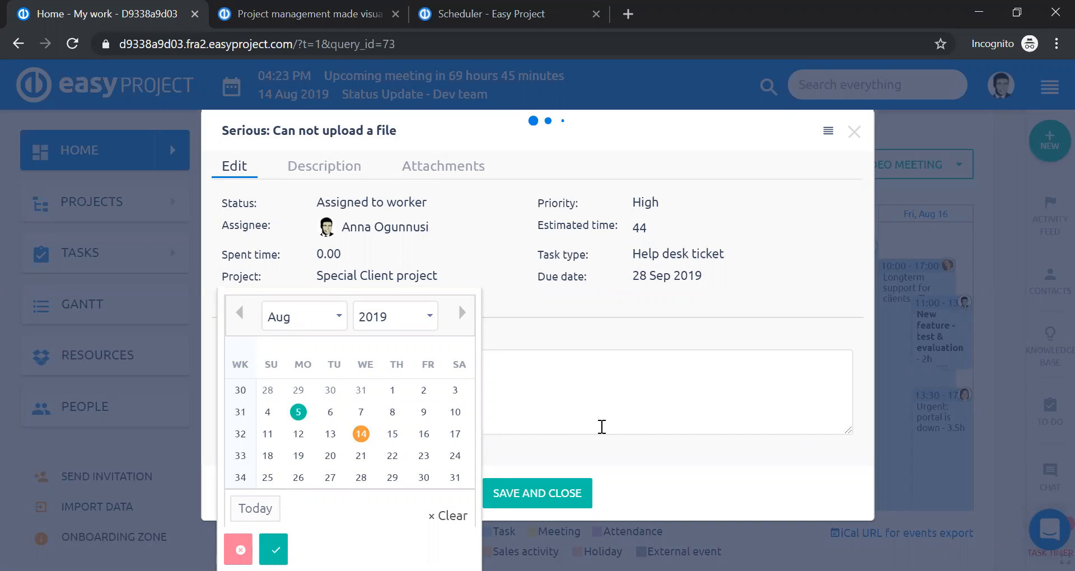
{"action": "left_click", "coordinate": [713, 276]}
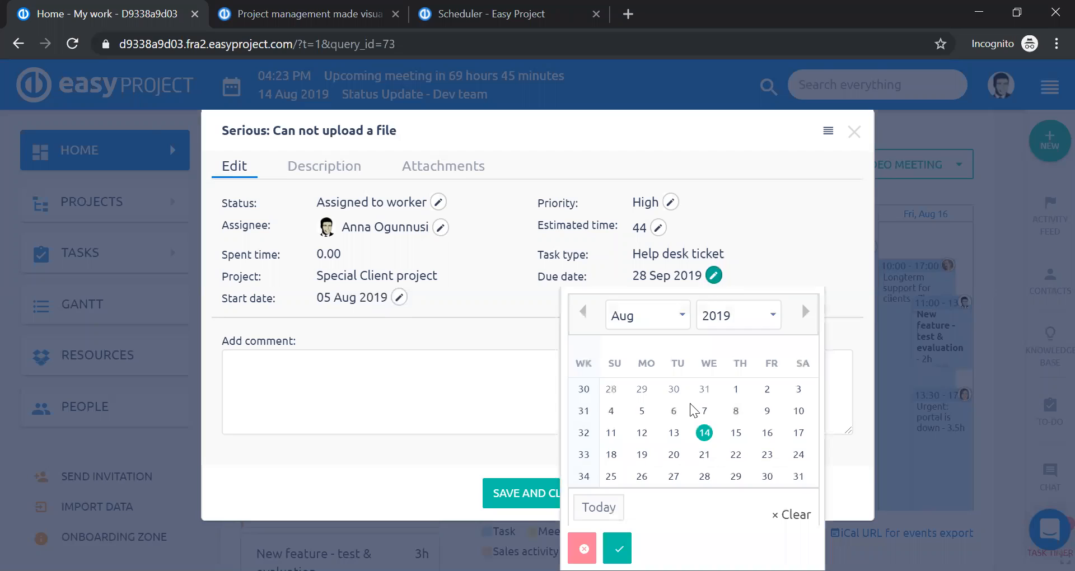
{"action": "left_click", "coordinate": [766, 453]}
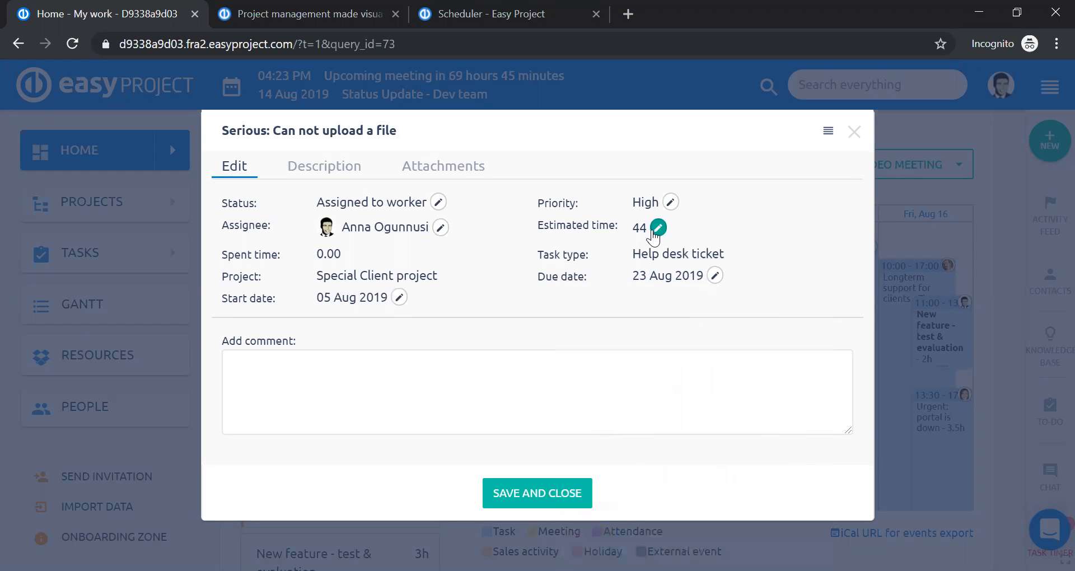
Step: Set the estimated time of the "Serious: Can not upload a file" task to 64 hours
{"action": "left_click", "coordinate": [654, 230]}
{"action": "key", "text": "BackSpace"}
{"action": "key", "text": "BackSpace"}
{"action": "type", "text": "64"}
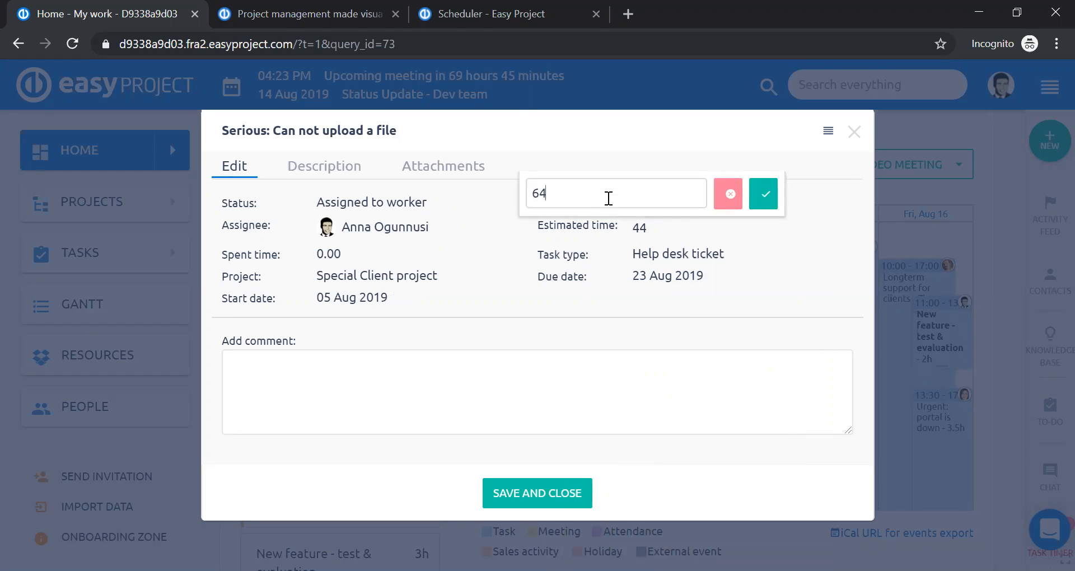
{"action": "left_click", "coordinate": [766, 194]}
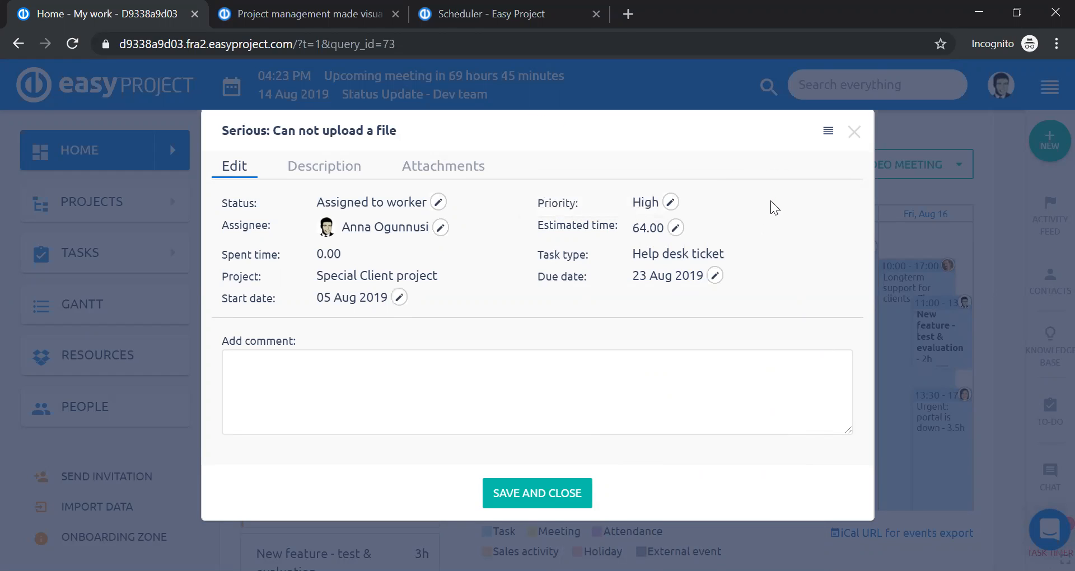
Step: Add the comment "comment example" to the task and save the changes
{"action": "left_click", "coordinate": [322, 375]}
{"action": "type", "text": "comme"}
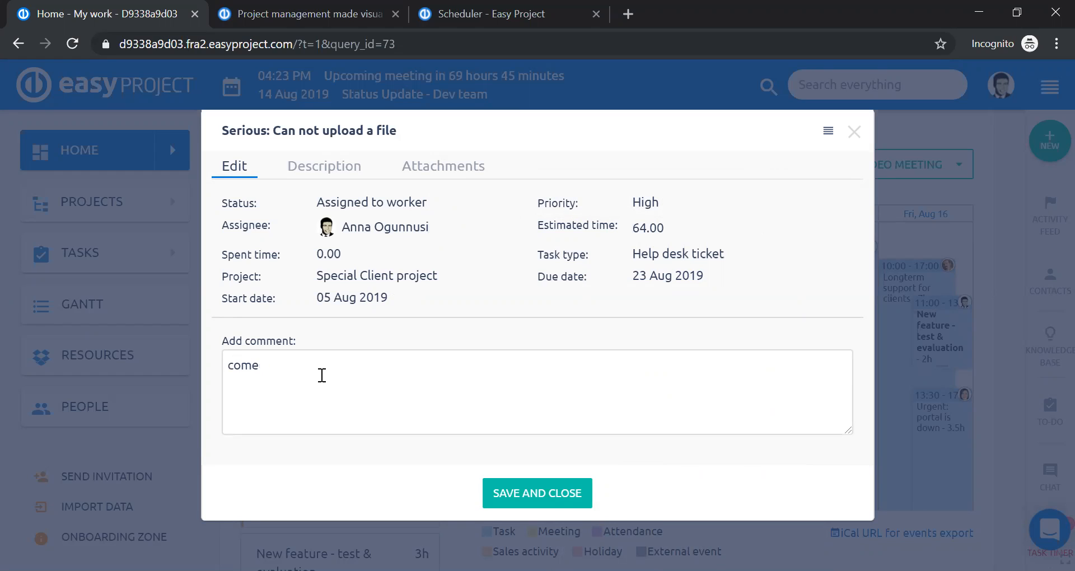
{"action": "type", "text": "nt example"}
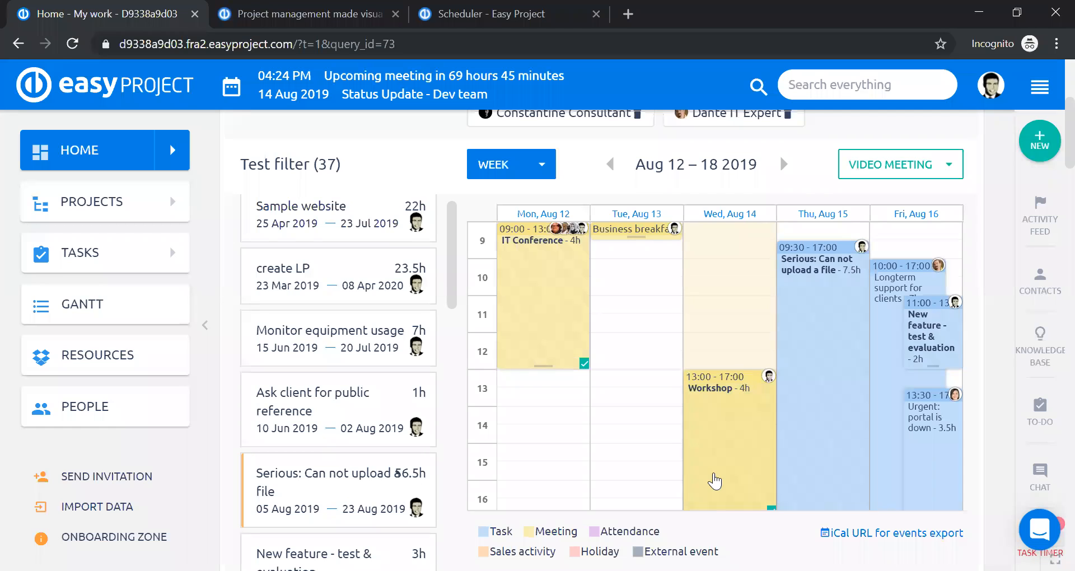
Step: Reopen the "Serious: Can not upload a file" task from the calendar and review its description, comments and attachments
{"action": "left_click", "coordinate": [821, 333]}
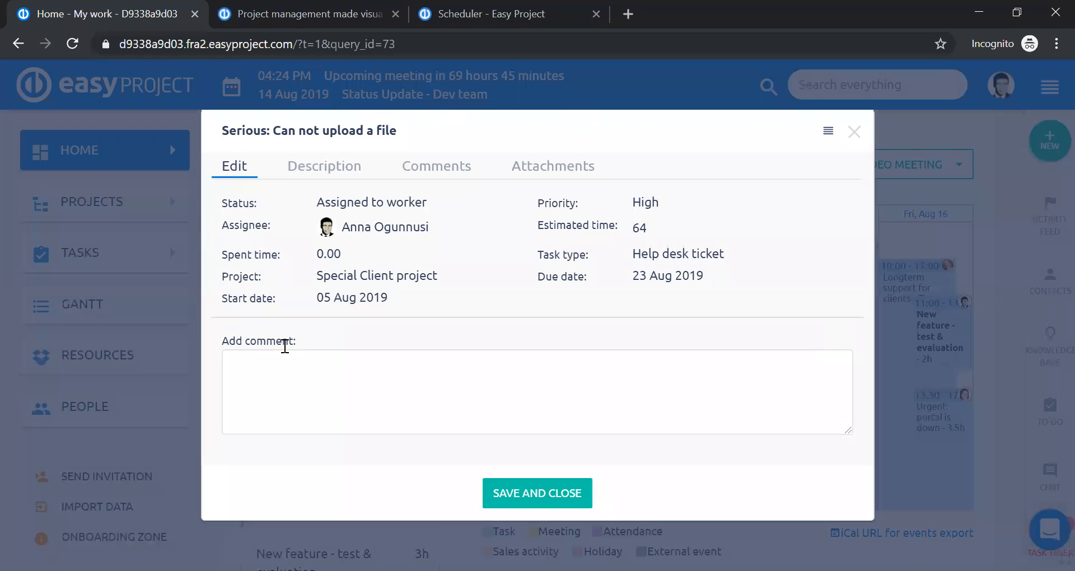
{"action": "left_click", "coordinate": [335, 178]}
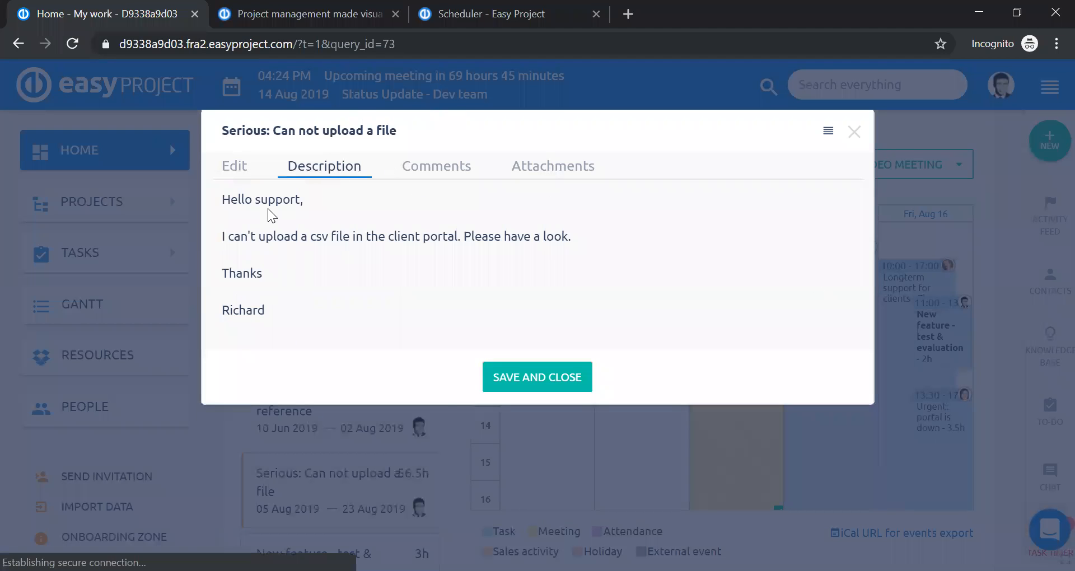
{"action": "left_click_drag", "start_coordinate": [222, 200], "coordinate": [274, 316]}
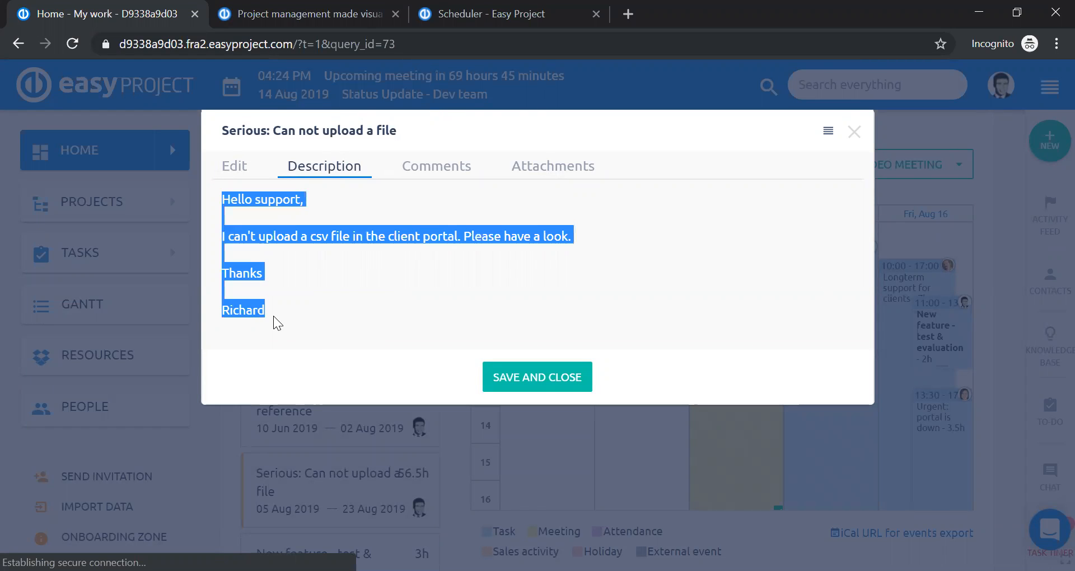
{"action": "left_click", "coordinate": [434, 184]}
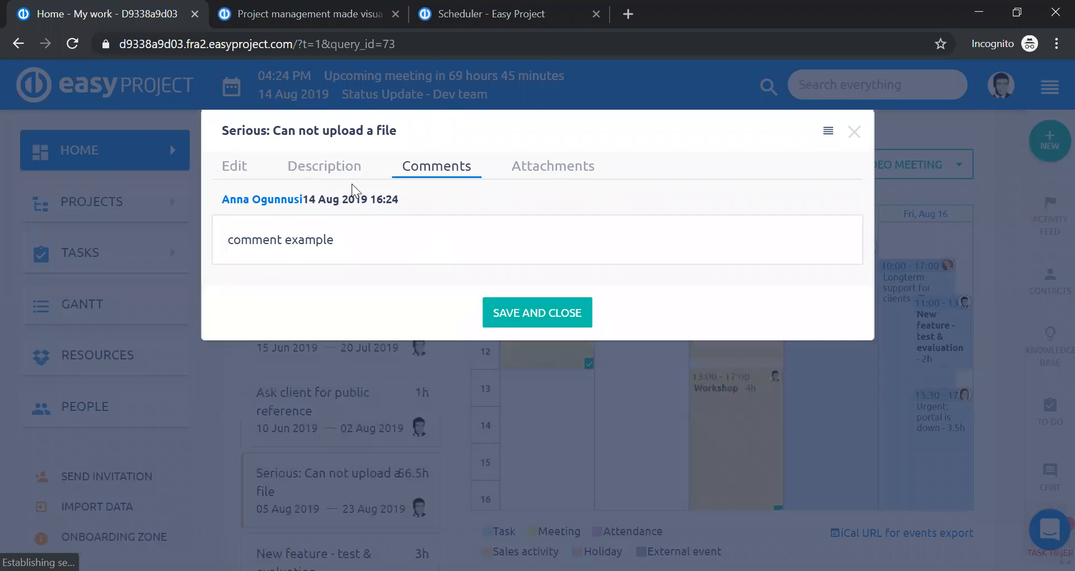
{"action": "left_click", "coordinate": [235, 166]}
{"action": "left_click", "coordinate": [438, 163]}
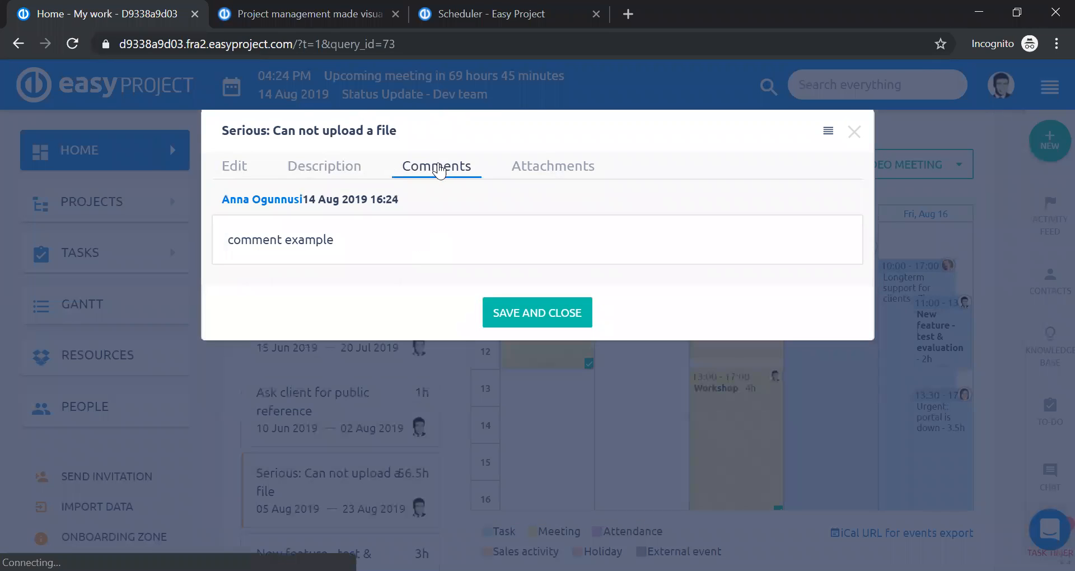
{"action": "left_click", "coordinate": [563, 167]}
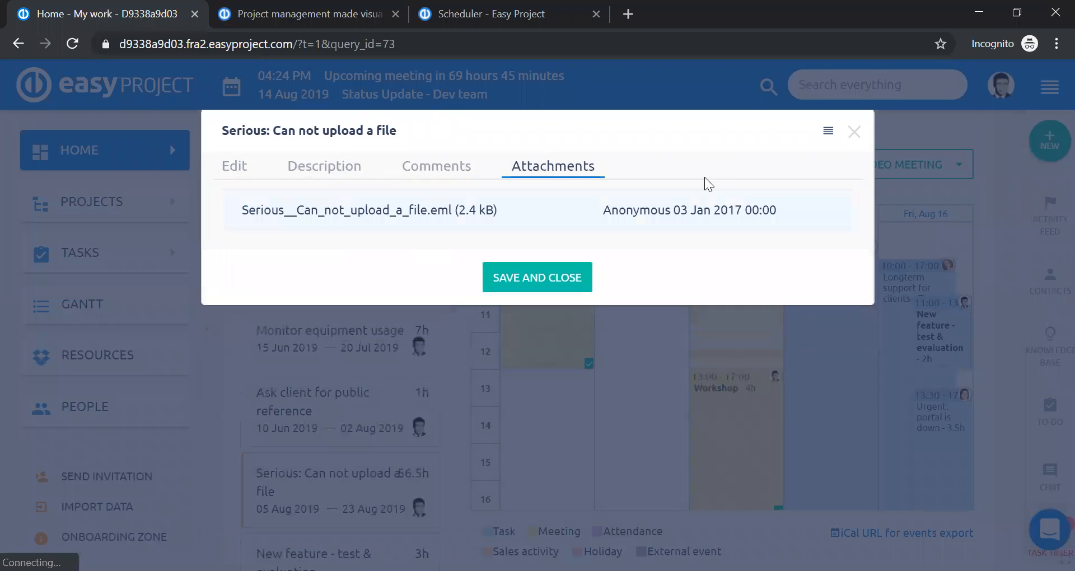
{"action": "left_click", "coordinate": [408, 206]}
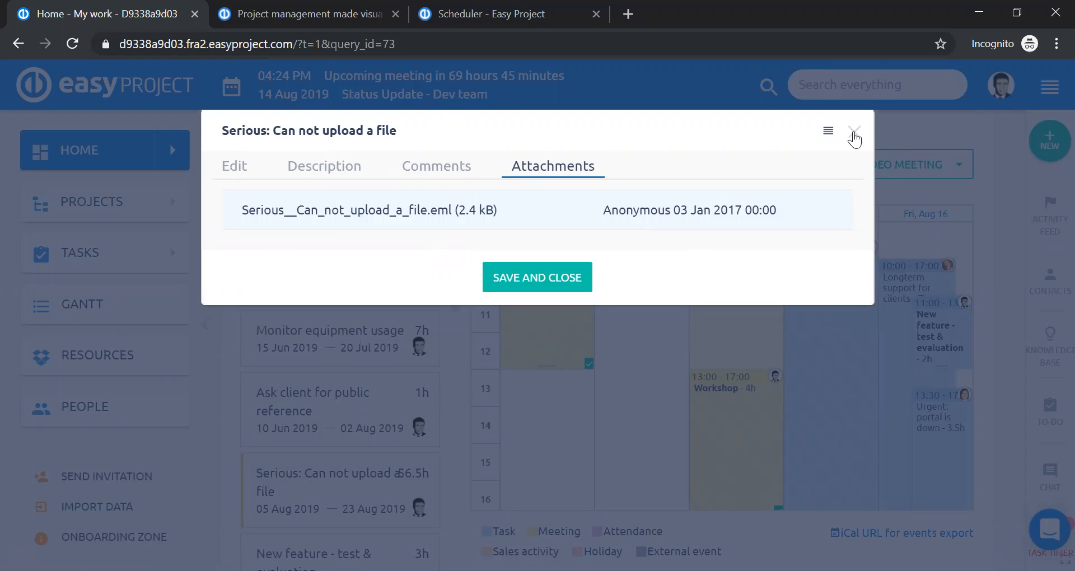
Step: Review the further actions available for the "Serious: Can not upload a file" task, and close its details
{"action": "left_click", "coordinate": [829, 133]}
{"action": "mouse_move", "coordinate": [830, 134]}
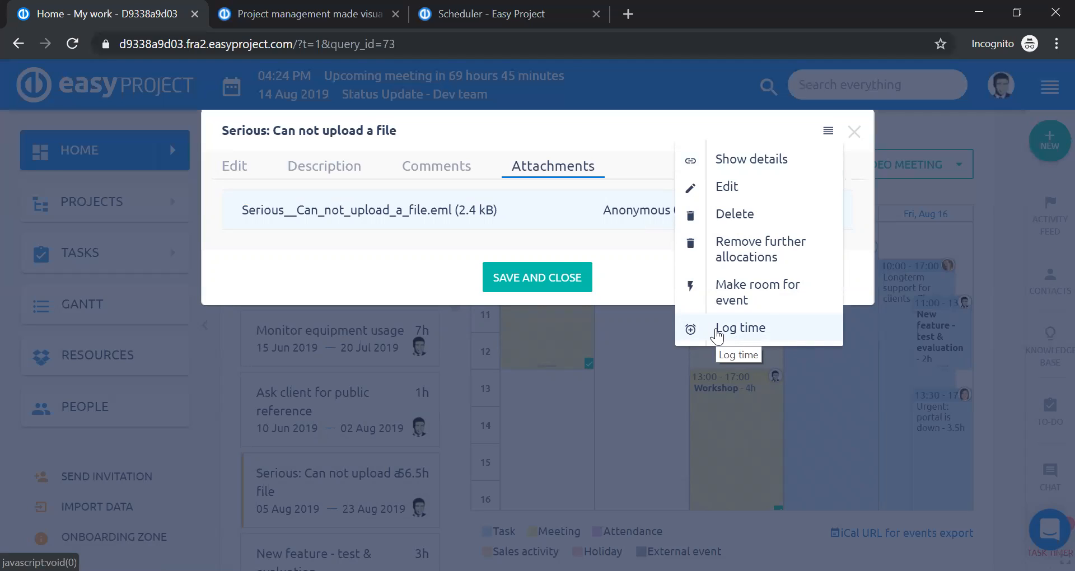
{"action": "left_click", "coordinate": [806, 260]}
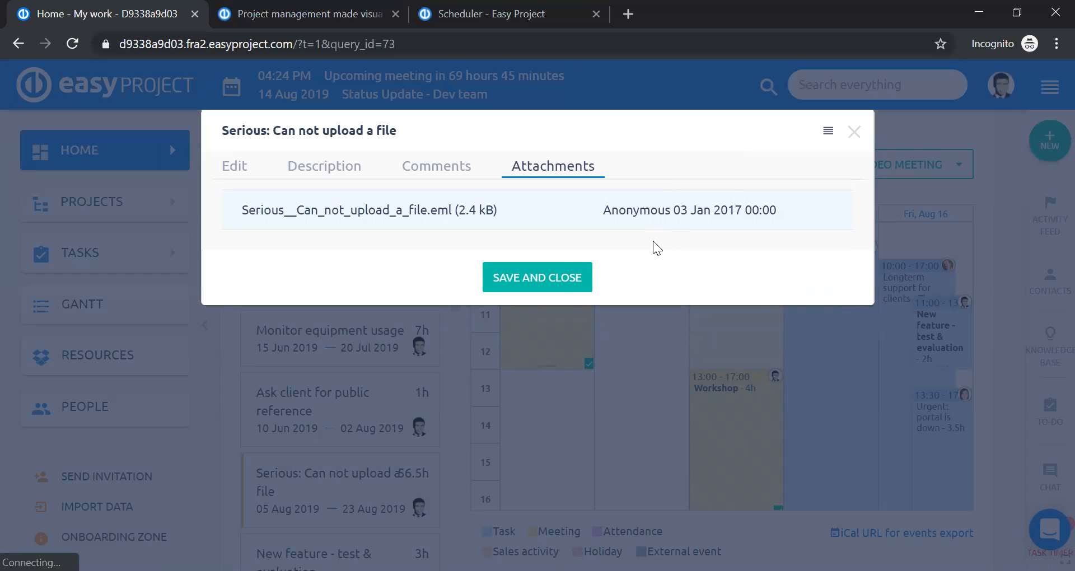
{"action": "left_click", "coordinate": [856, 138]}
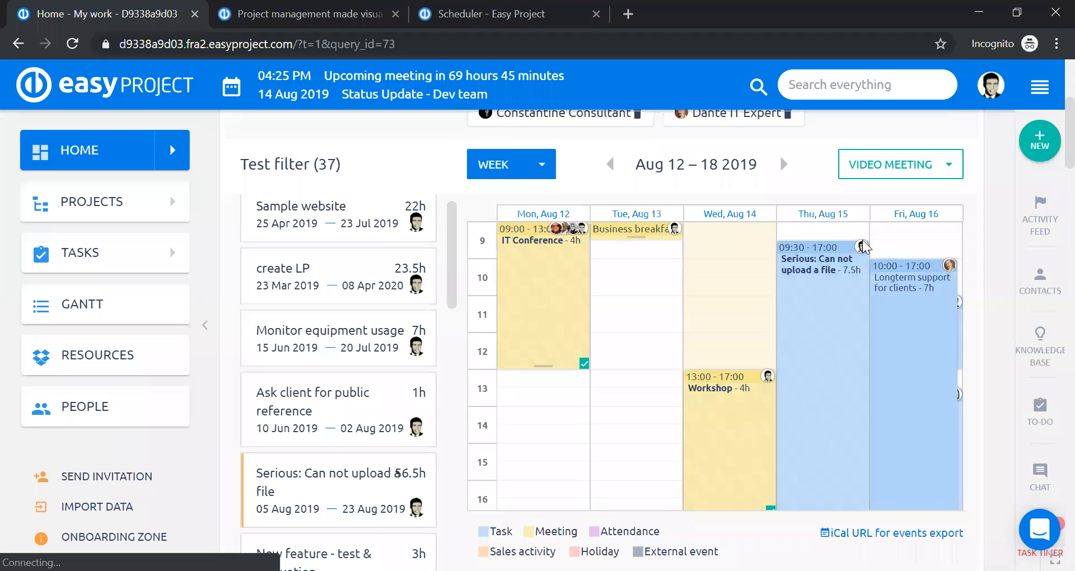
Step: Review the IT Conference meeting's details and available actions, and close it without changes
{"action": "scroll", "coordinate": [798, 454], "scroll_direction": "down", "scroll_amount": 1}
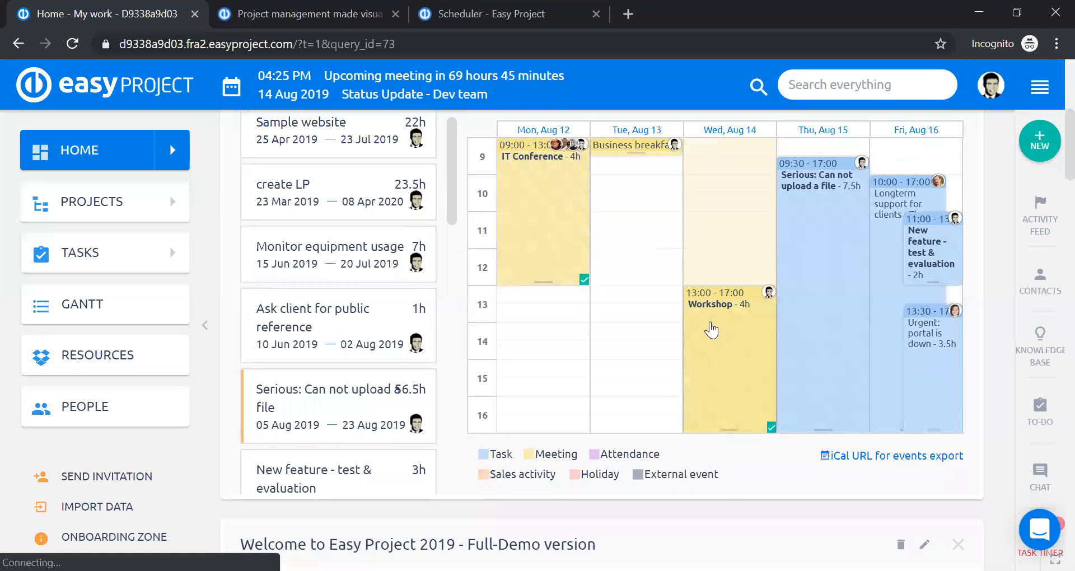
{"action": "left_click", "coordinate": [529, 223]}
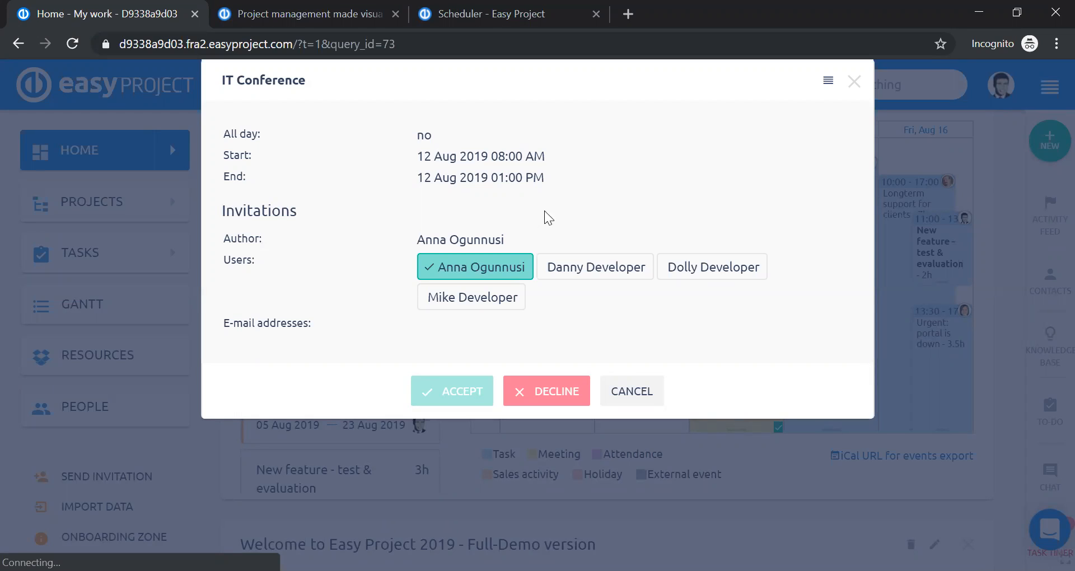
{"action": "left_click", "coordinate": [826, 82]}
{"action": "left_click", "coordinate": [828, 82]}
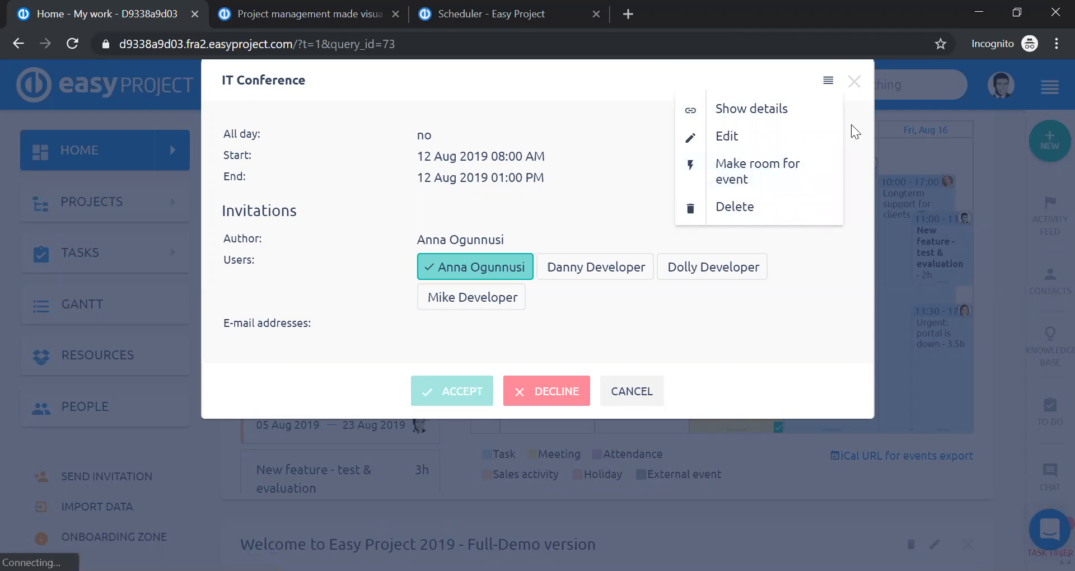
{"action": "left_click", "coordinate": [855, 82]}
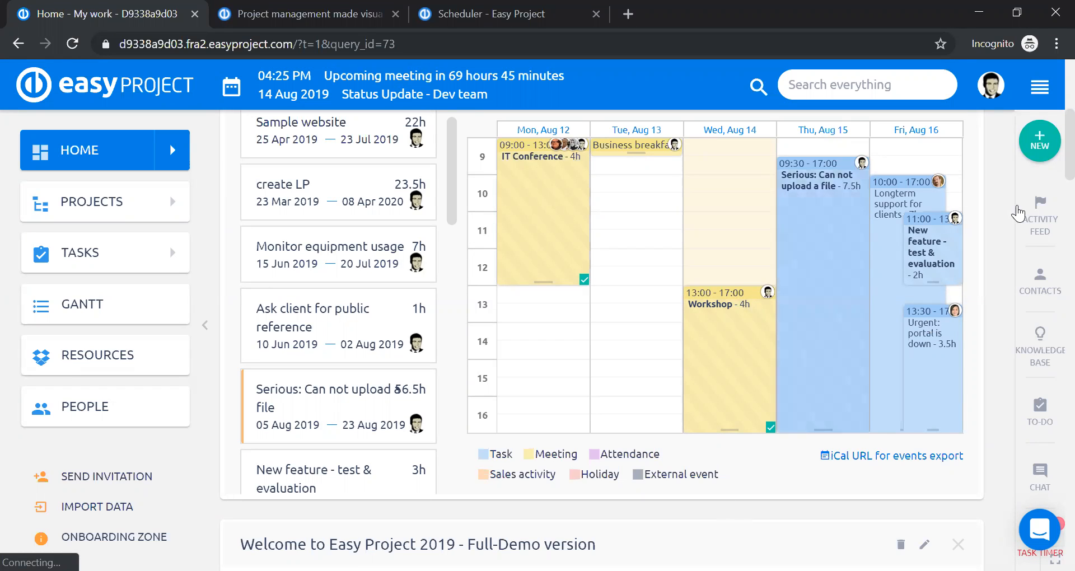
Step: Start a new meeting in the calendar for 2019-08-14 from 11:30 AM to 12:00 PM and name it "test meeting"
{"action": "left_click", "coordinate": [733, 243]}
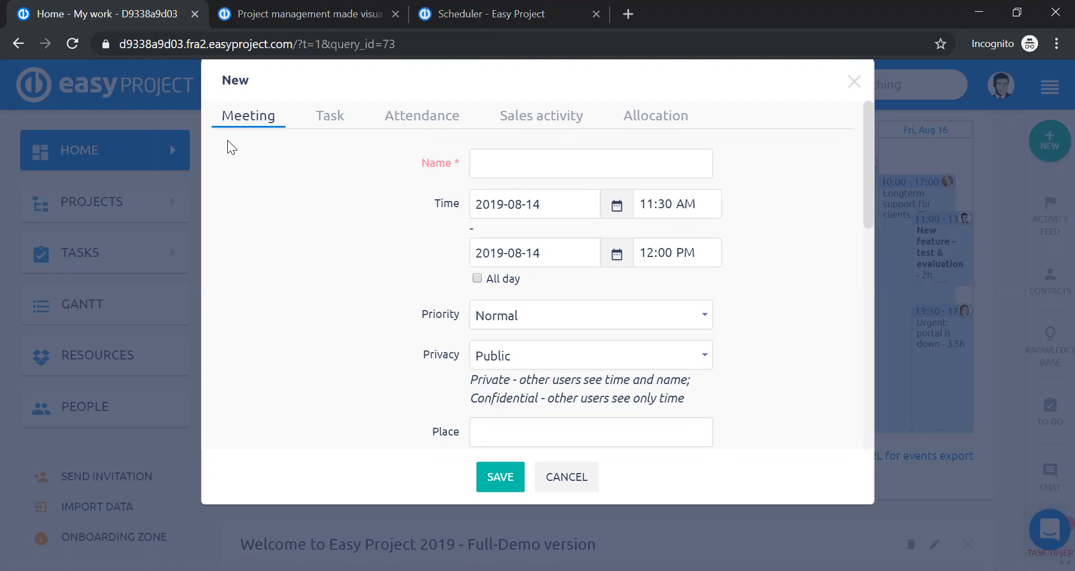
{"action": "left_click", "coordinate": [254, 127]}
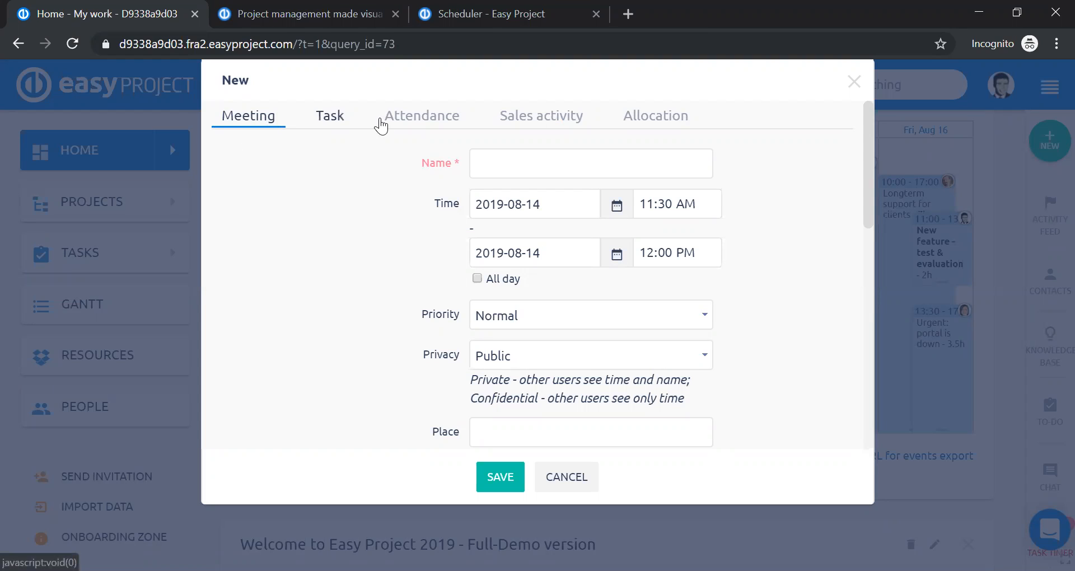
{"action": "left_click", "coordinate": [543, 151]}
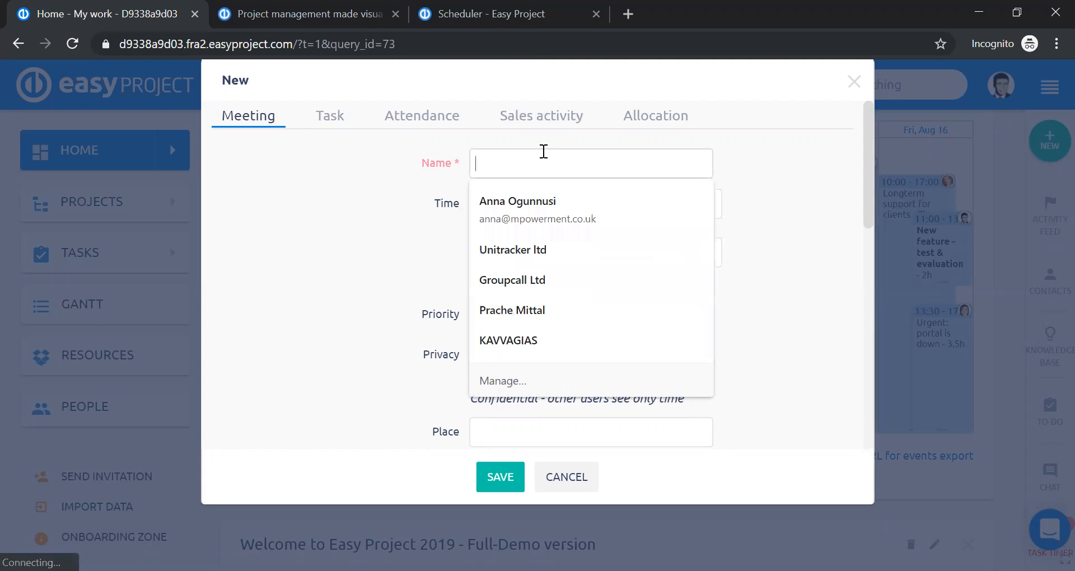
{"action": "type", "text": "test meeting"}
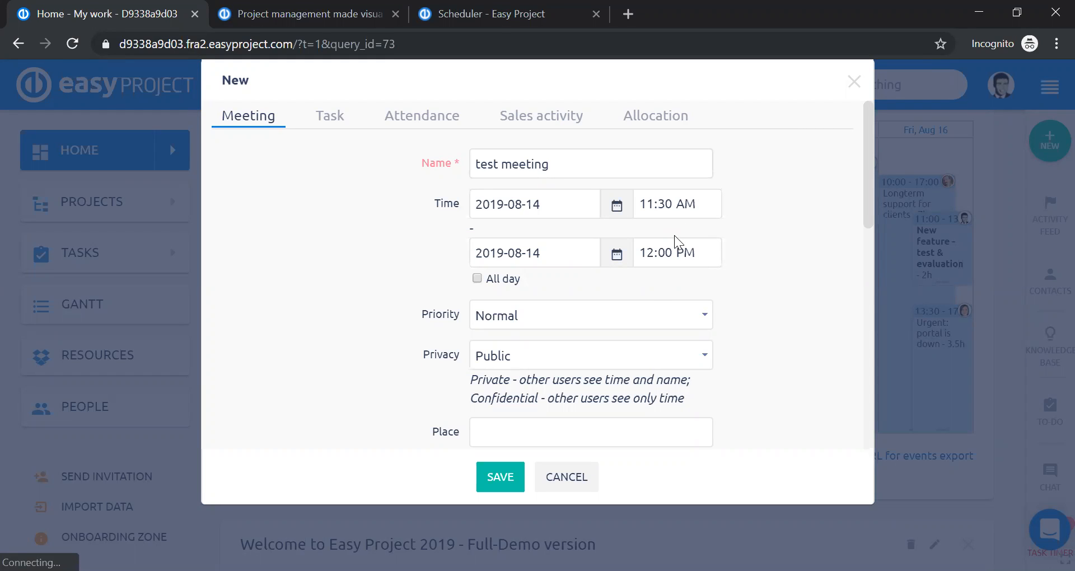
{"action": "left_click", "coordinate": [650, 256]}
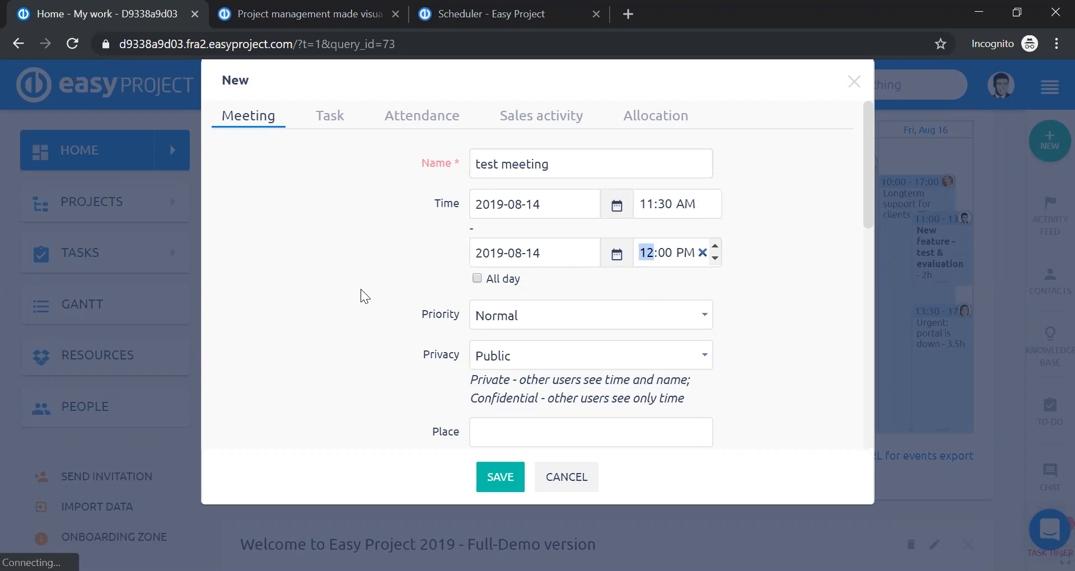
Step: Review the new meeting's privacy choices and assign "Sample Meeting Room 1 (50 places)" as its meeting room
{"action": "scroll", "coordinate": [818, 280], "scroll_direction": "down", "scroll_amount": 3}
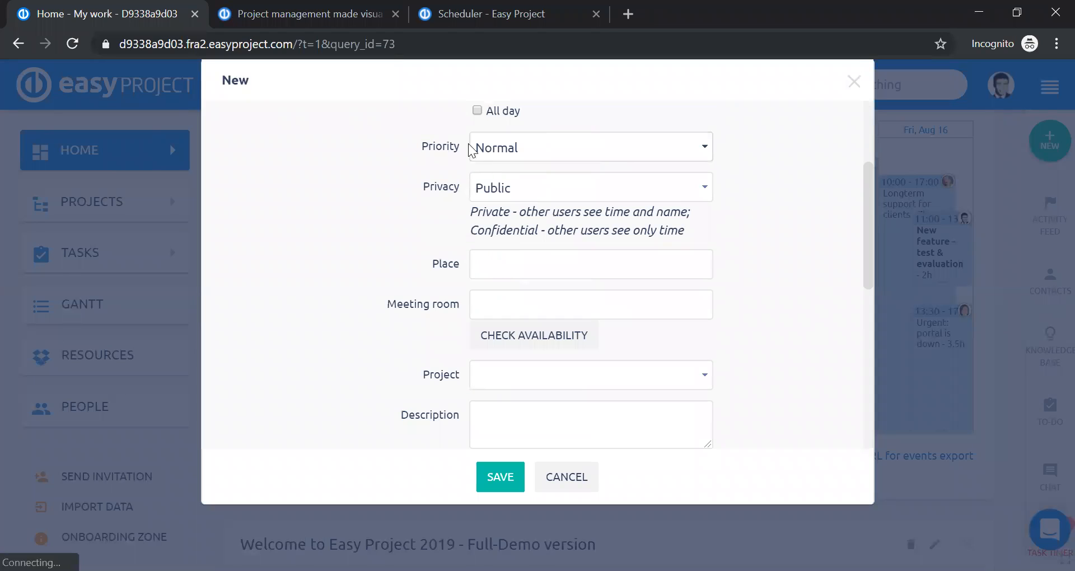
{"action": "left_click", "coordinate": [609, 190]}
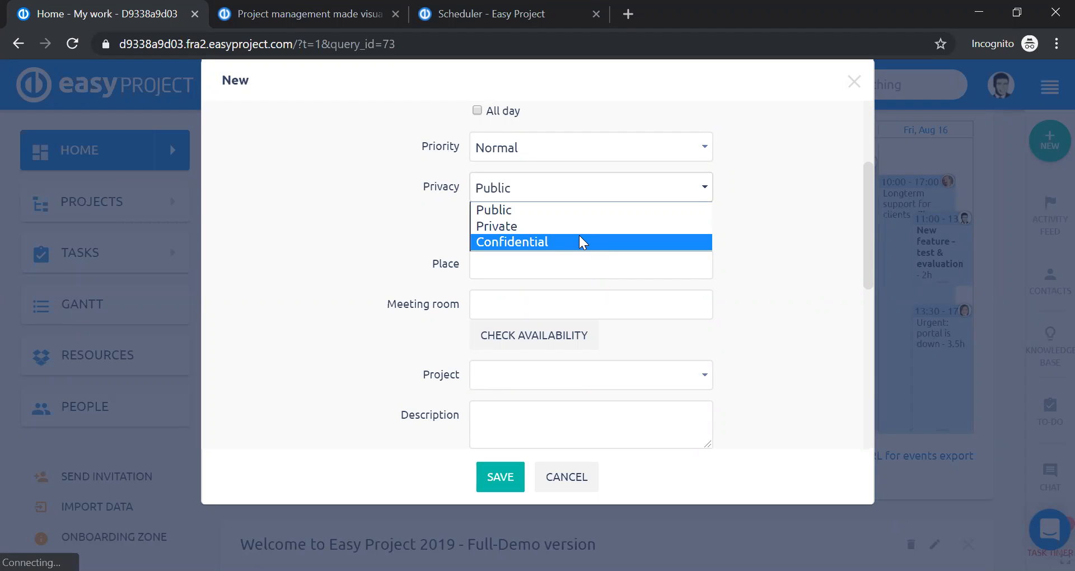
{"action": "left_click", "coordinate": [577, 300]}
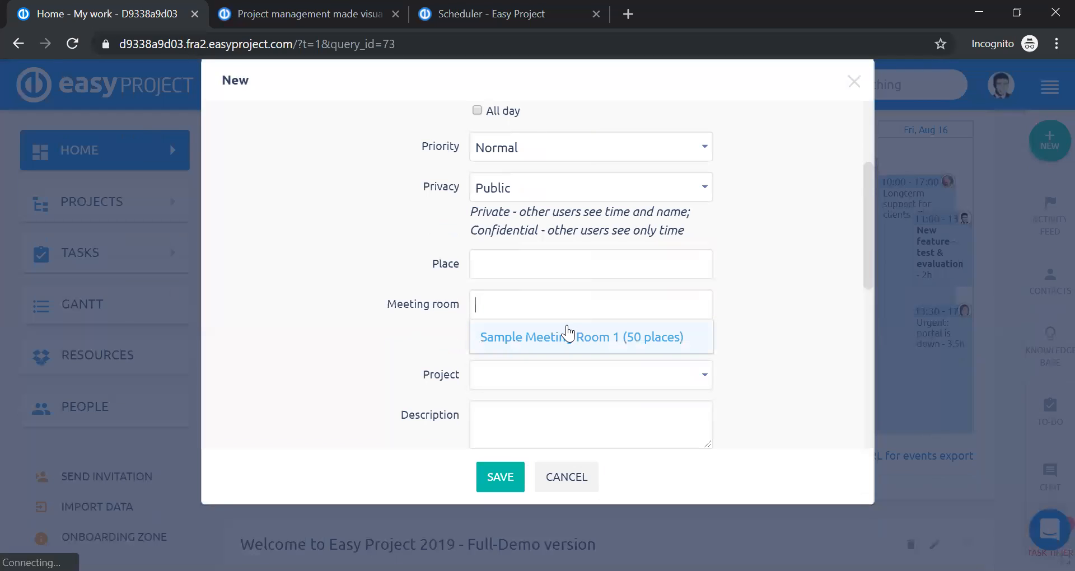
{"action": "left_click", "coordinate": [568, 335]}
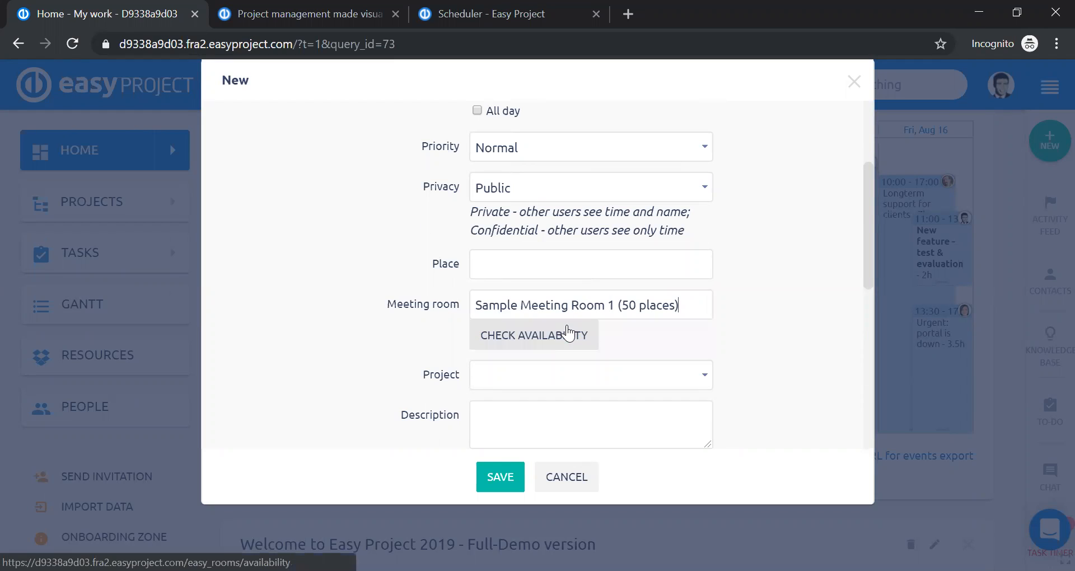
Step: Set the type of meeting to Video and try the option to meet in the personal meeting room
{"action": "scroll", "coordinate": [731, 280], "scroll_direction": "down", "scroll_amount": 2}
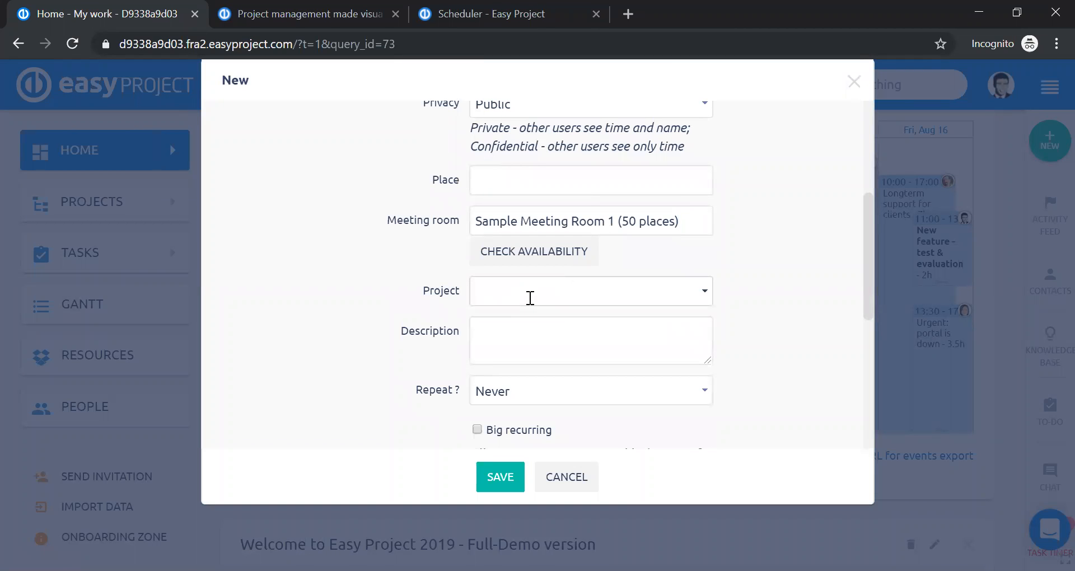
{"action": "scroll", "coordinate": [527, 325], "scroll_direction": "down", "scroll_amount": 3}
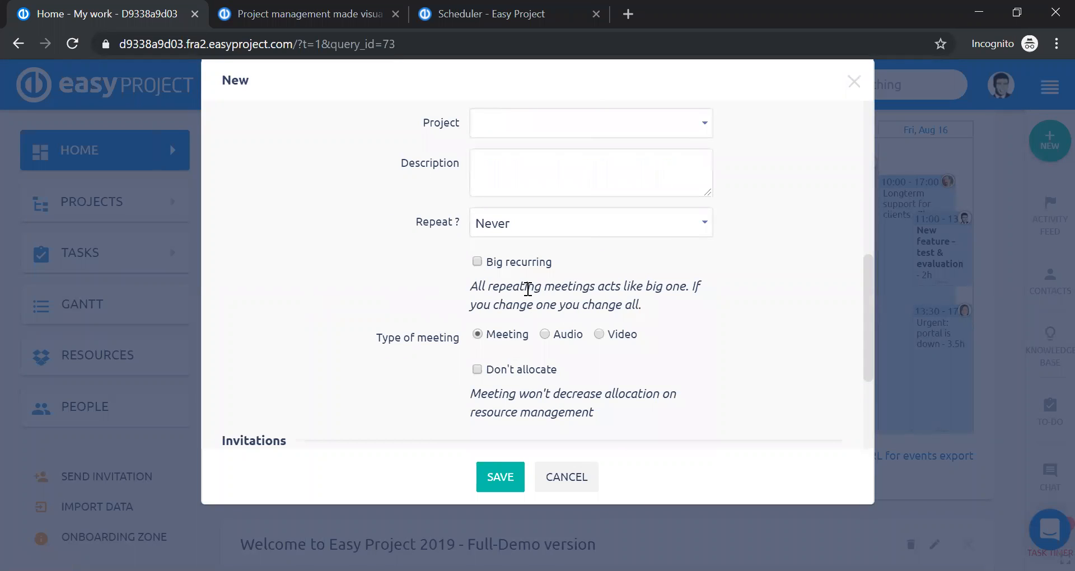
{"action": "scroll", "coordinate": [709, 321], "scroll_direction": "down", "scroll_amount": 2}
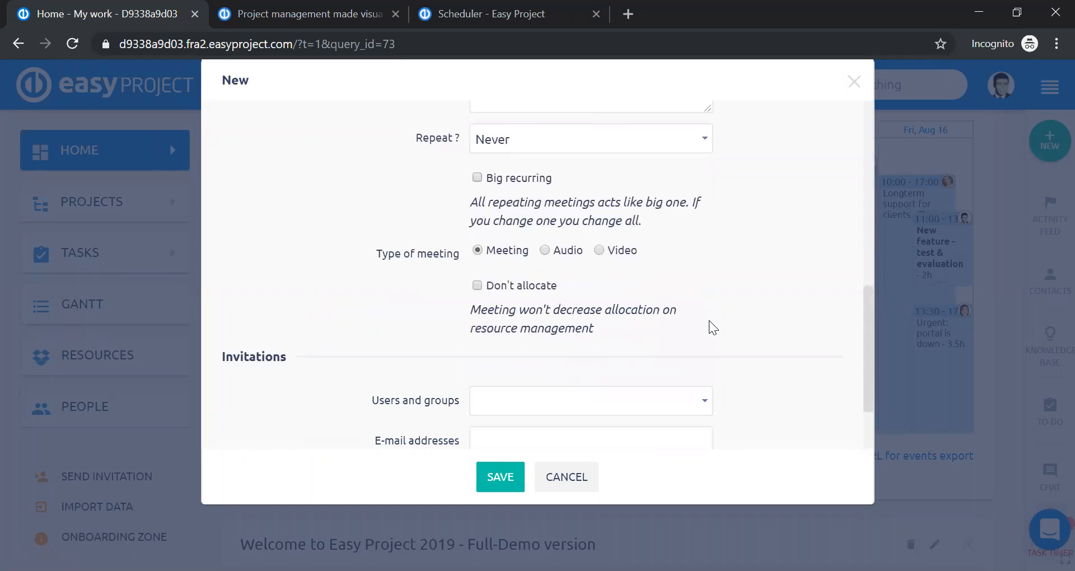
{"action": "left_click", "coordinate": [598, 251]}
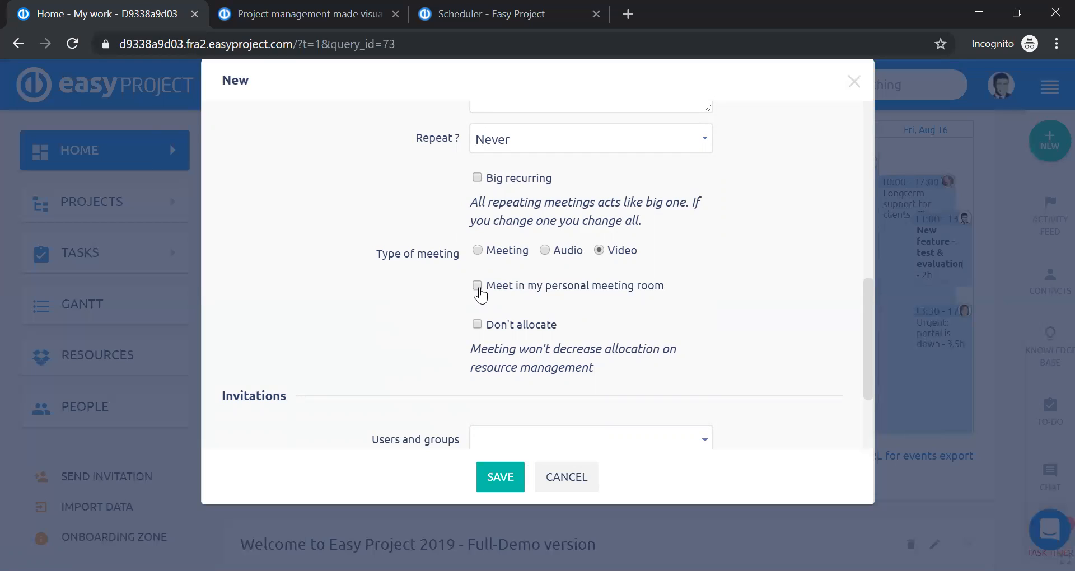
{"action": "left_click", "coordinate": [479, 294]}
Step: Switch the Don't allocate option on and off again, and close the new meeting without saving
{"action": "scroll", "coordinate": [440, 237], "scroll_direction": "down", "scroll_amount": 3}
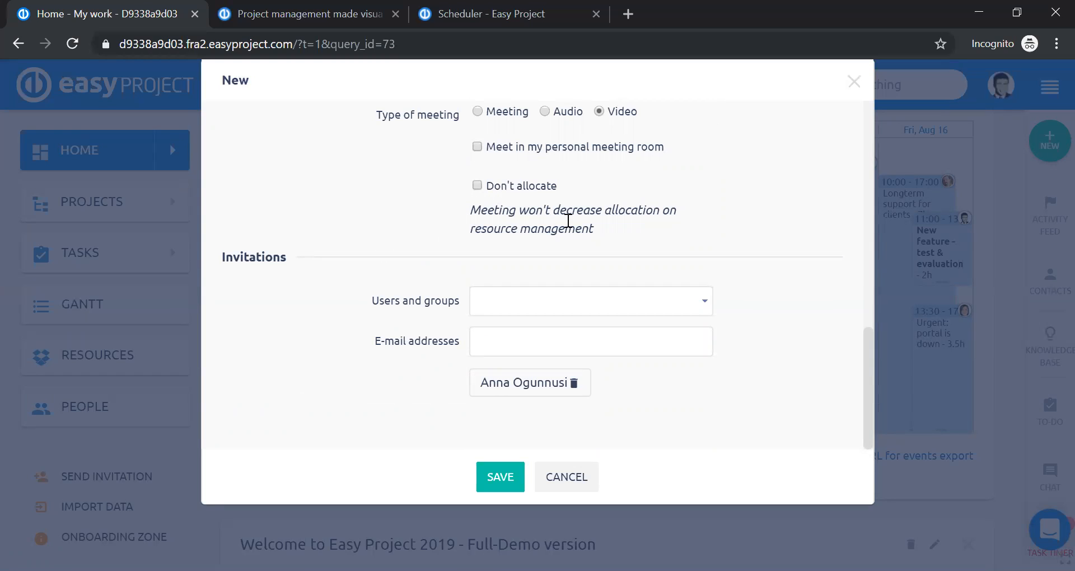
{"action": "left_click", "coordinate": [477, 187]}
{"action": "left_click", "coordinate": [477, 186]}
{"action": "left_click", "coordinate": [851, 83]}
Step: Start a new calendar entry on 2019-08-13 at 01:00 PM and review the attributes and attachment options for creating a task
{"action": "left_click", "coordinate": [628, 298]}
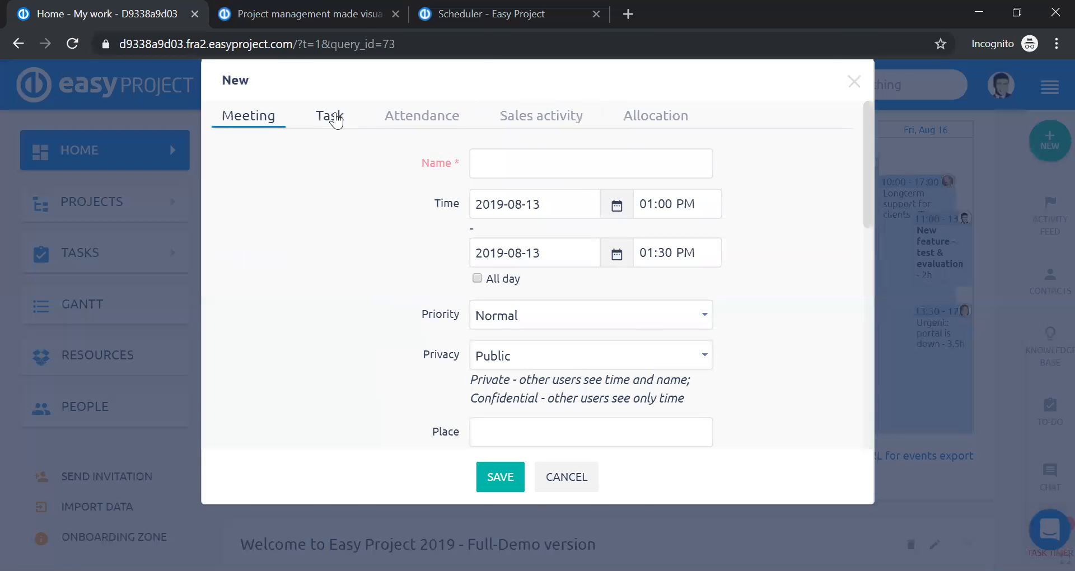
{"action": "left_click", "coordinate": [334, 119]}
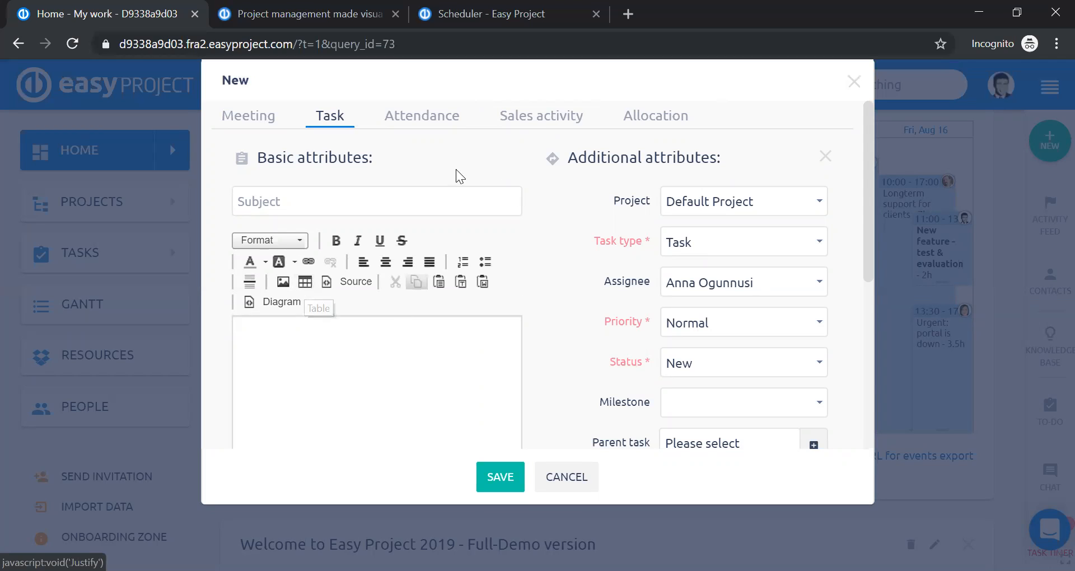
{"action": "scroll", "coordinate": [547, 178], "scroll_direction": "down", "scroll_amount": 5}
{"action": "scroll", "coordinate": [547, 178], "scroll_direction": "down", "scroll_amount": 1}
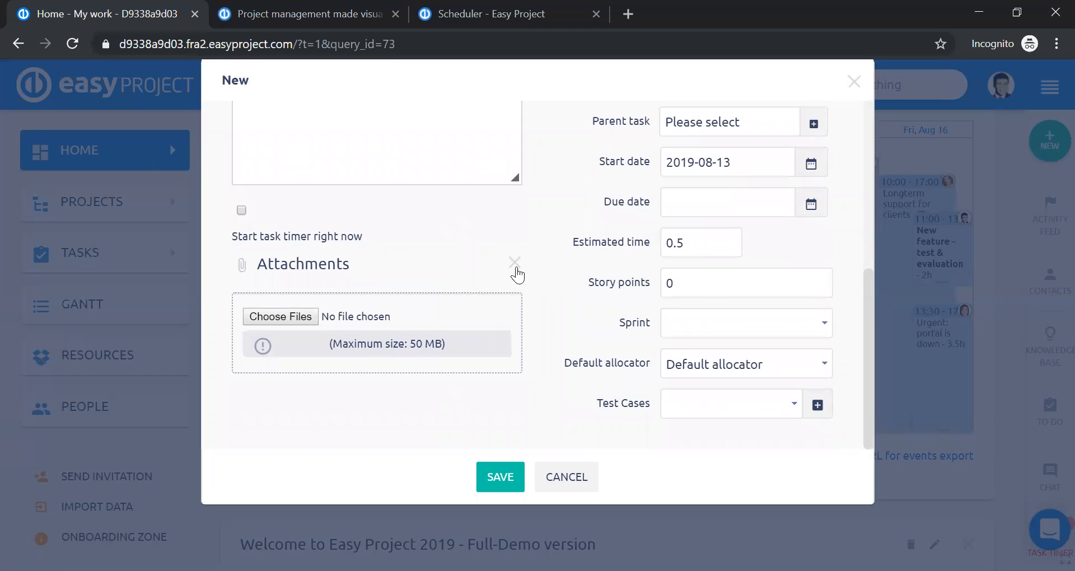
{"action": "scroll", "coordinate": [546, 293], "scroll_direction": "up", "scroll_amount": 6}
{"action": "scroll", "coordinate": [547, 293], "scroll_direction": "down", "scroll_amount": 5}
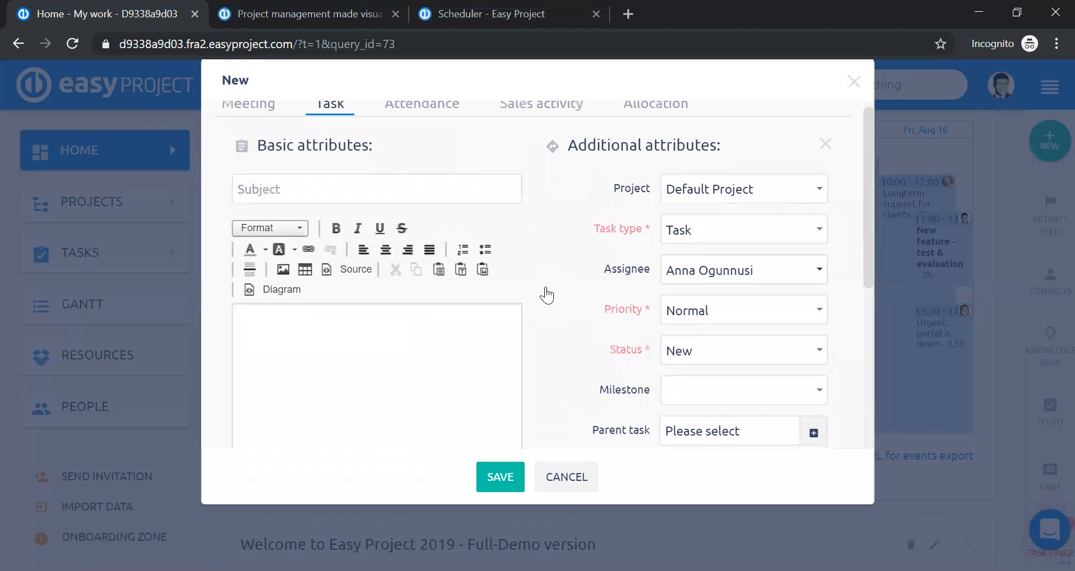
{"action": "scroll", "coordinate": [542, 295], "scroll_direction": "up", "scroll_amount": 5}
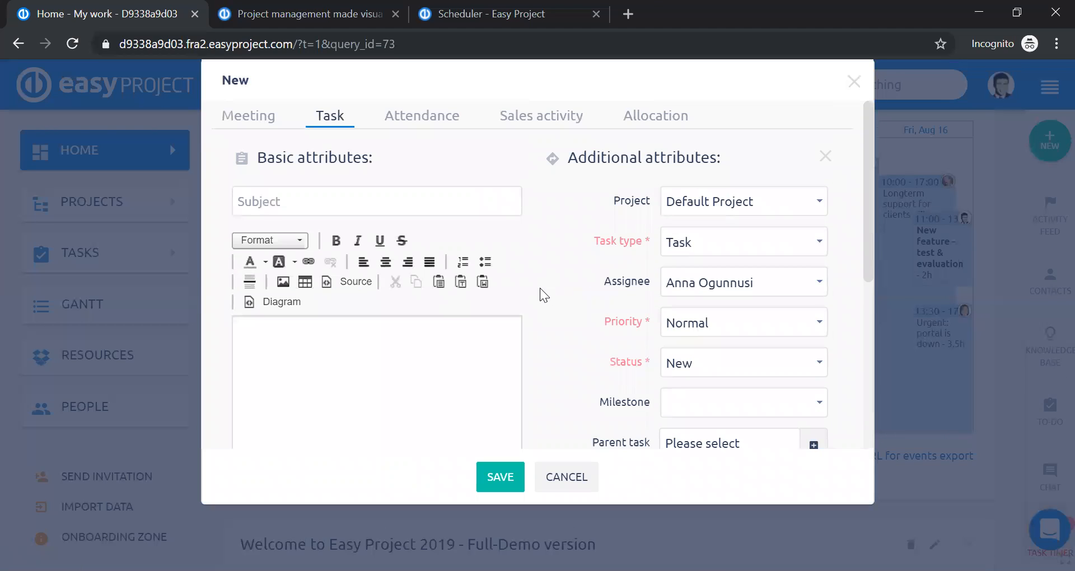
{"action": "scroll", "coordinate": [538, 288], "scroll_direction": "down", "scroll_amount": 5}
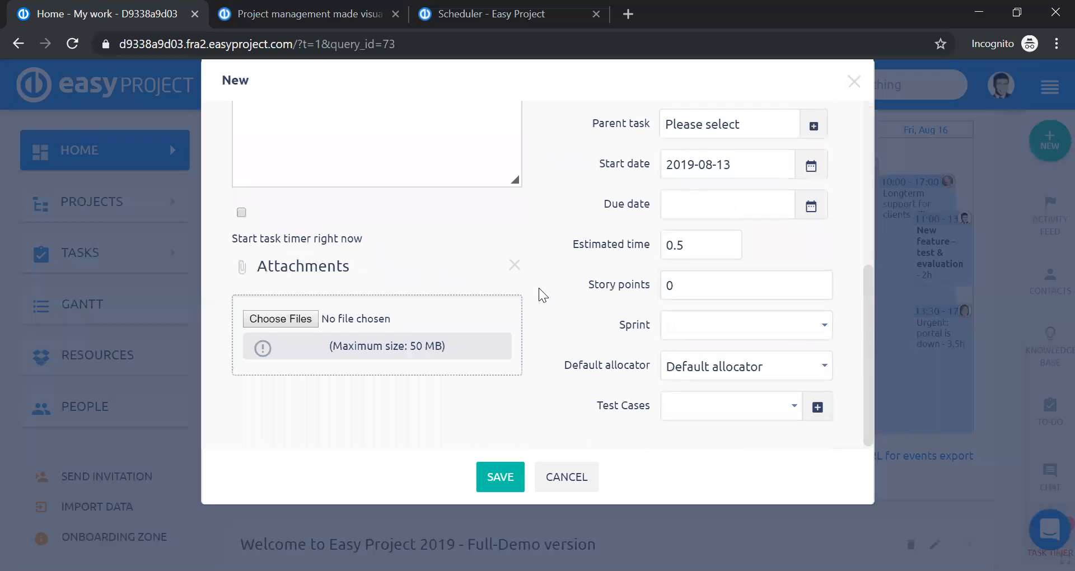
{"action": "scroll", "coordinate": [538, 287], "scroll_direction": "up", "scroll_amount": 5}
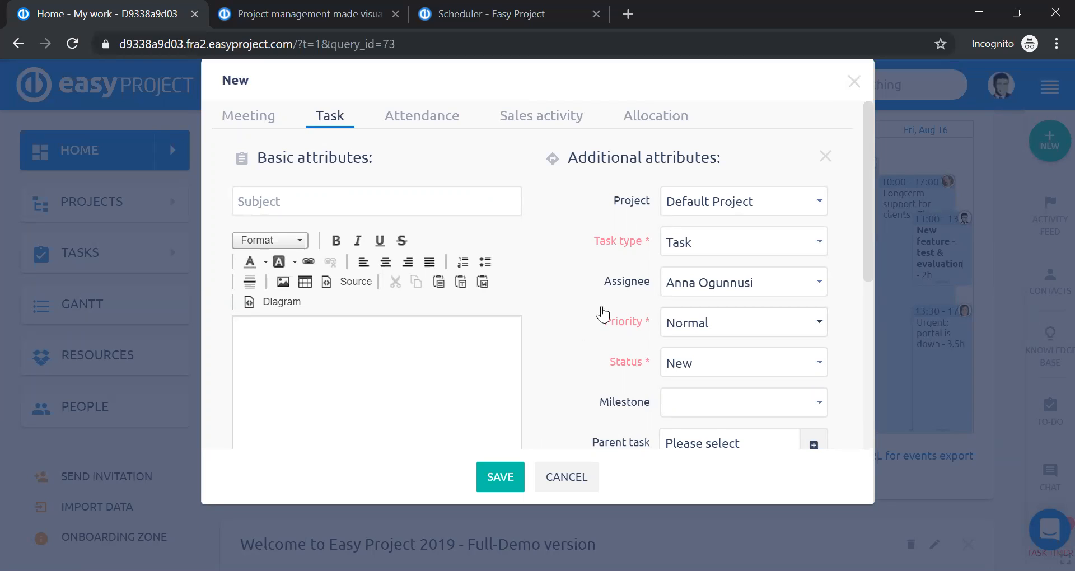
{"action": "scroll", "coordinate": [658, 249], "scroll_direction": "down", "scroll_amount": 3}
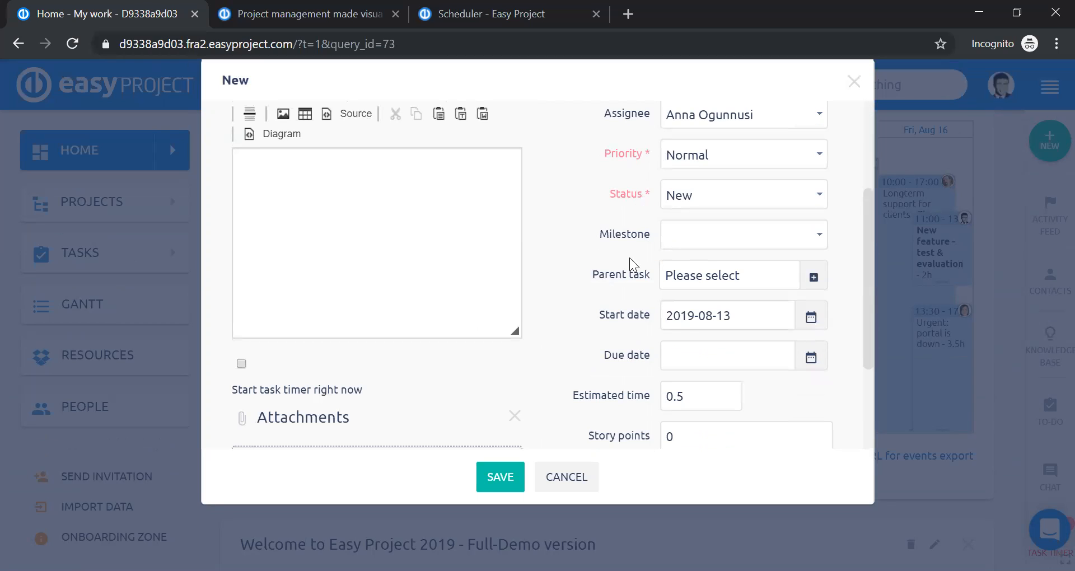
{"action": "scroll", "coordinate": [577, 235], "scroll_direction": "down", "scroll_amount": 3}
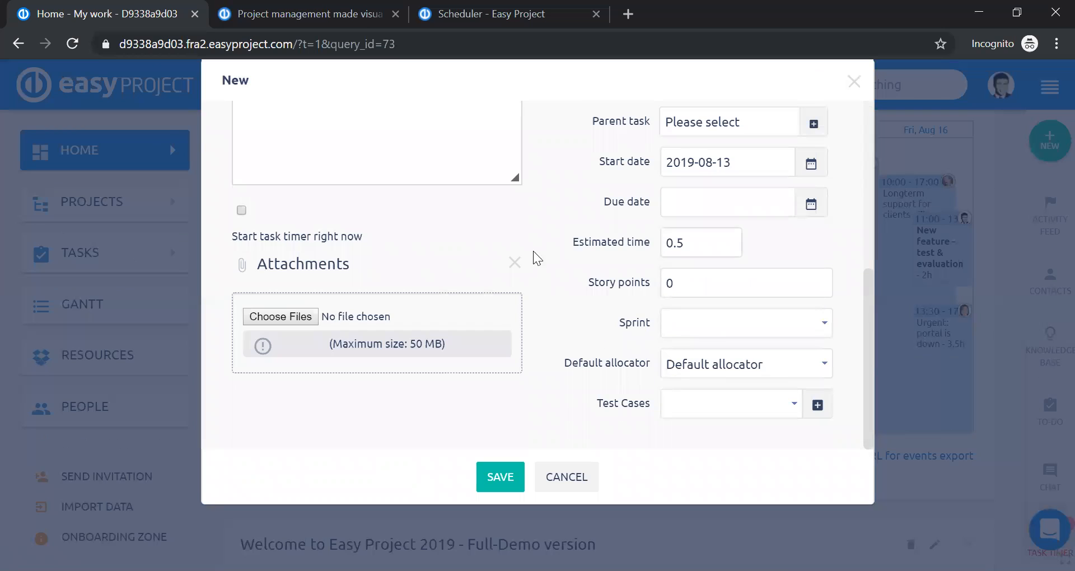
{"action": "scroll", "coordinate": [552, 317], "scroll_direction": "up", "scroll_amount": 6}
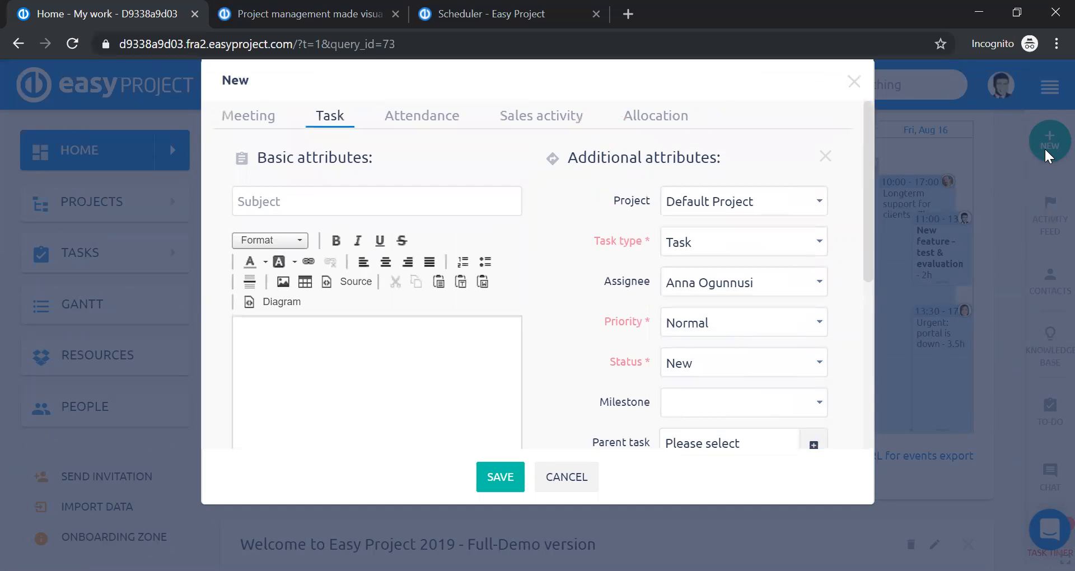
Step: Switch the new entry to Attendance and select Office as its activity
{"action": "left_click", "coordinate": [432, 118]}
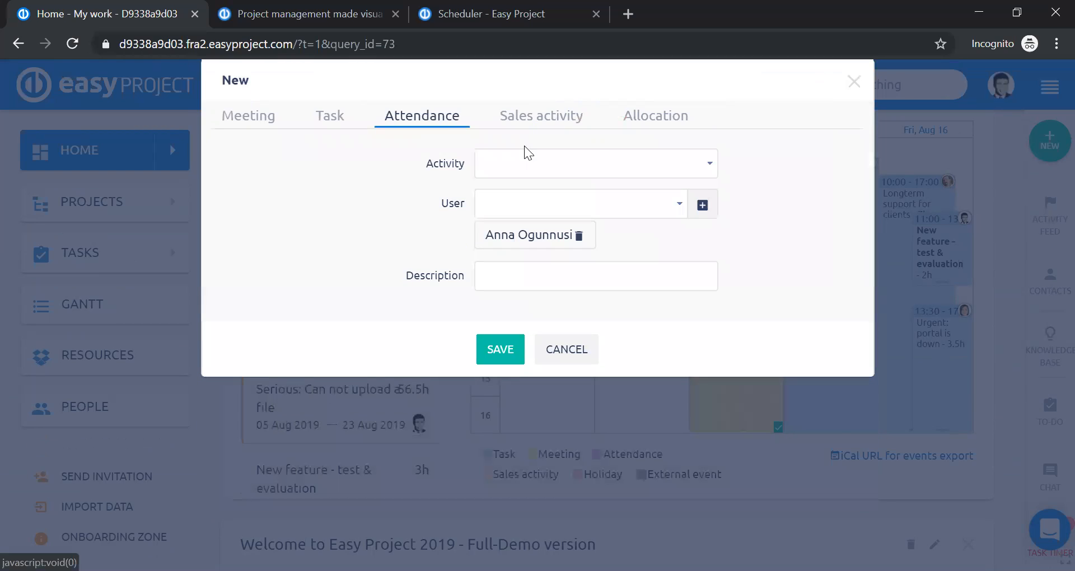
{"action": "left_click", "coordinate": [654, 168]}
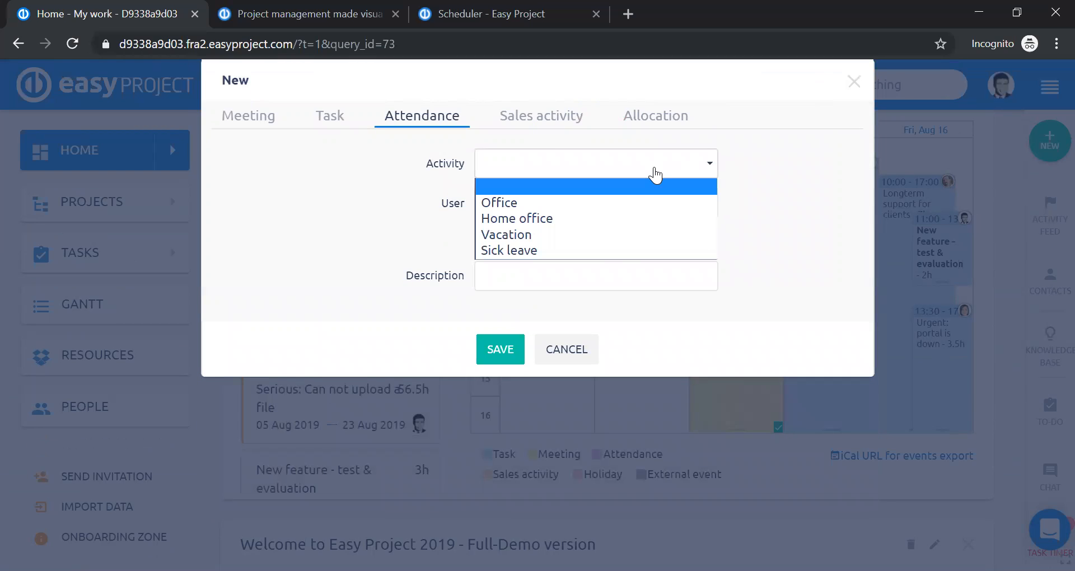
{"action": "left_click", "coordinate": [616, 202]}
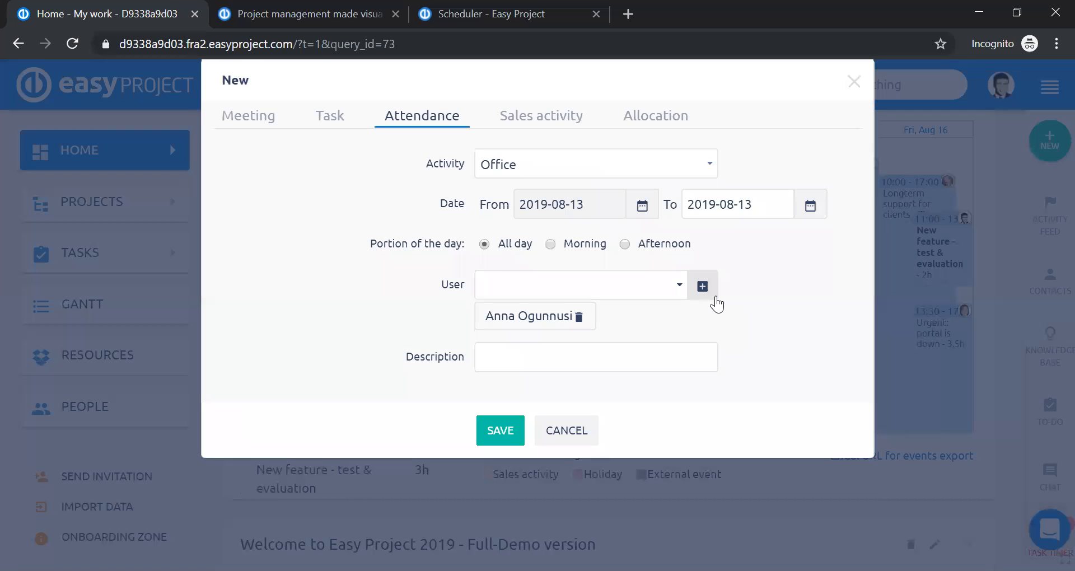
Step: Switch the new entry to Sales activity, compare the Contact and CRM case types, and review the remaining fields
{"action": "left_click", "coordinate": [532, 124]}
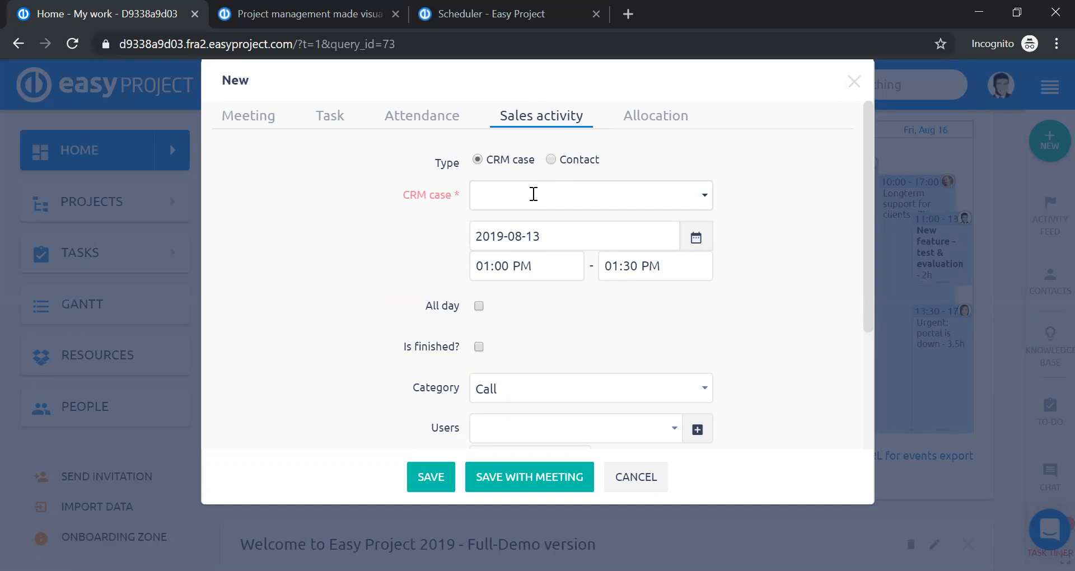
{"action": "left_click", "coordinate": [552, 161]}
{"action": "left_click", "coordinate": [477, 160]}
{"action": "scroll", "coordinate": [589, 199], "scroll_direction": "down", "scroll_amount": 1}
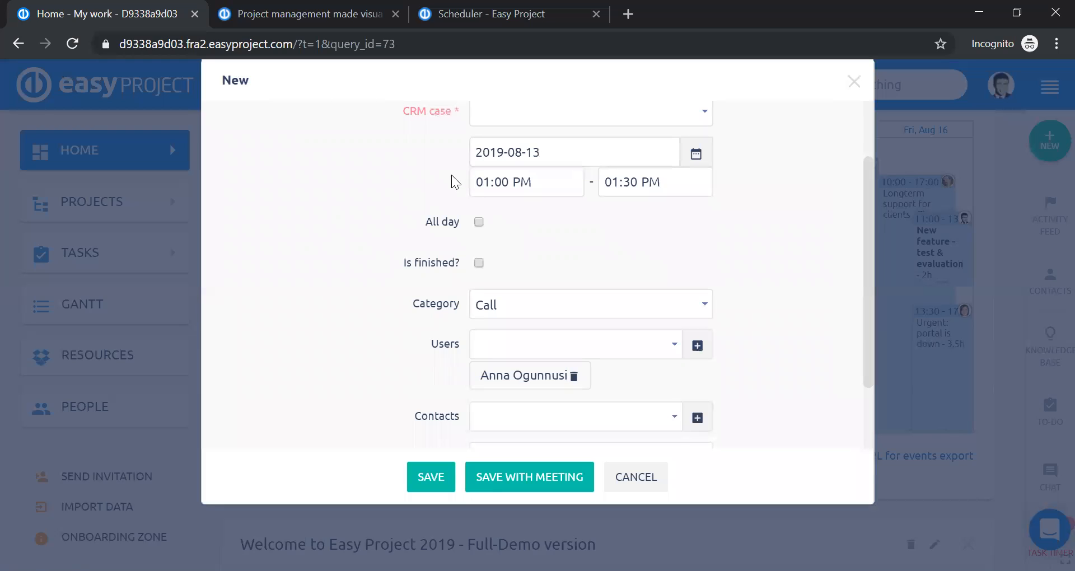
{"action": "scroll", "coordinate": [451, 182], "scroll_direction": "down", "scroll_amount": 1}
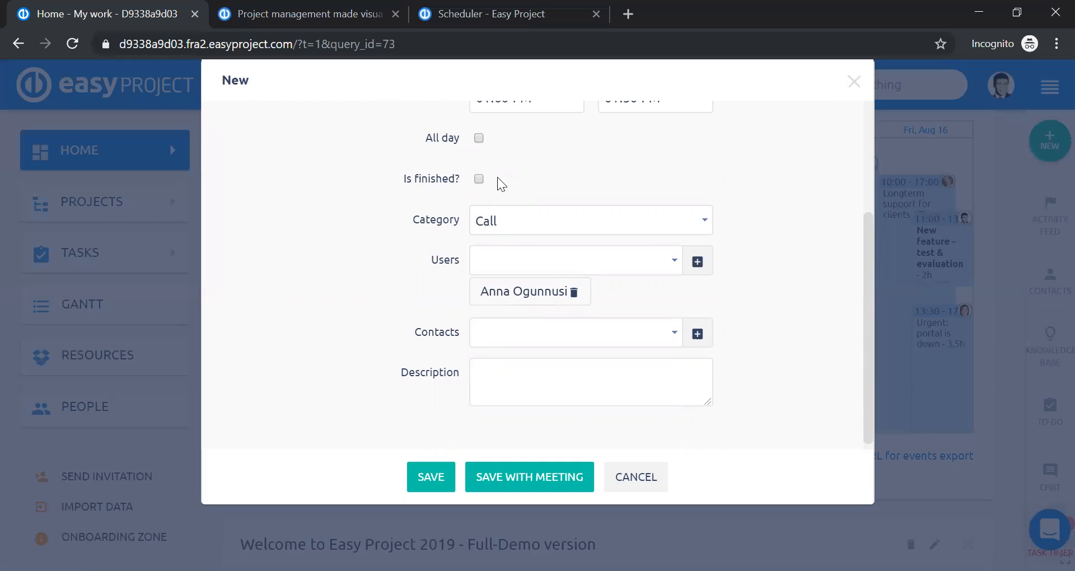
{"action": "scroll", "coordinate": [497, 177], "scroll_direction": "up", "scroll_amount": 2}
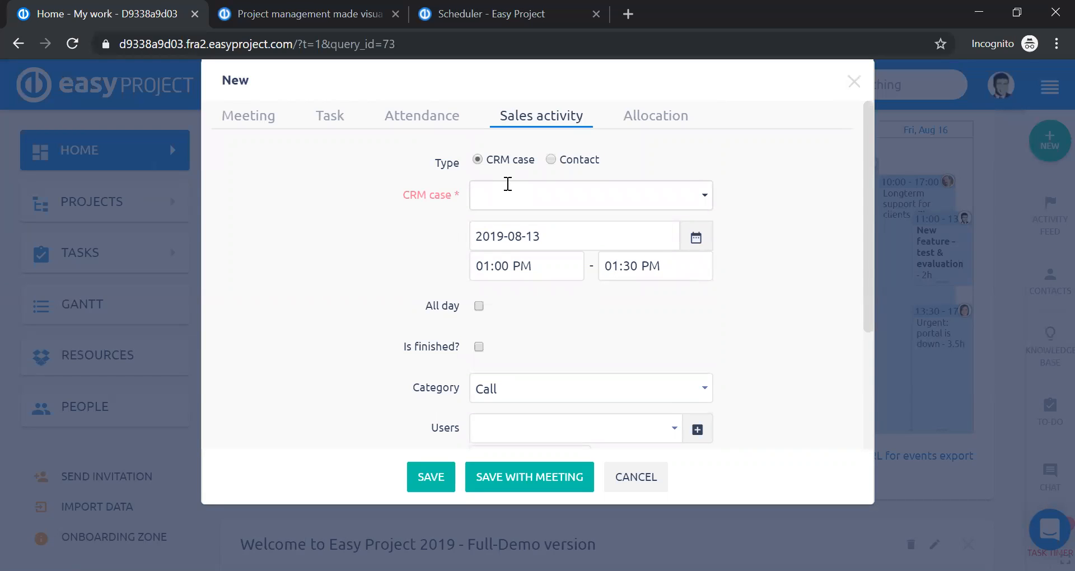
{"action": "scroll", "coordinate": [506, 184], "scroll_direction": "down", "scroll_amount": 3}
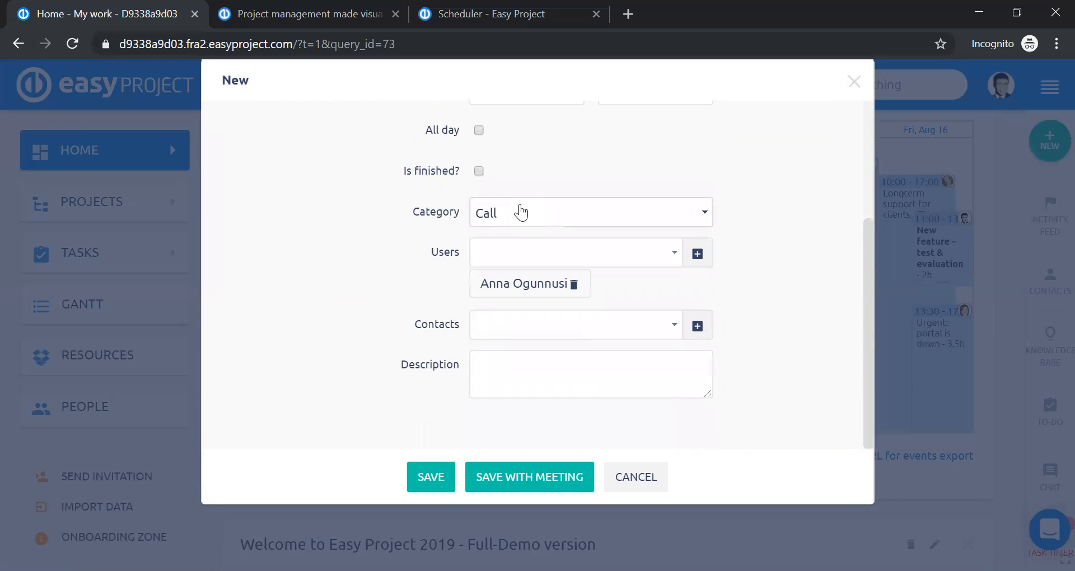
Step: Review the category choices for the new sales activity and set its category to Meeting
{"action": "left_click", "coordinate": [521, 213]}
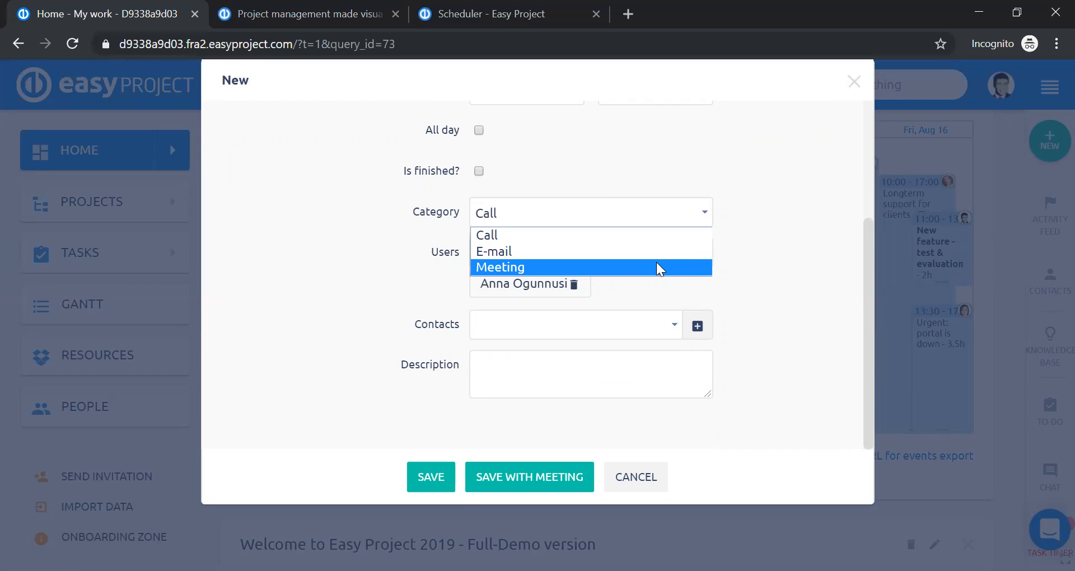
{"action": "left_click", "coordinate": [801, 244]}
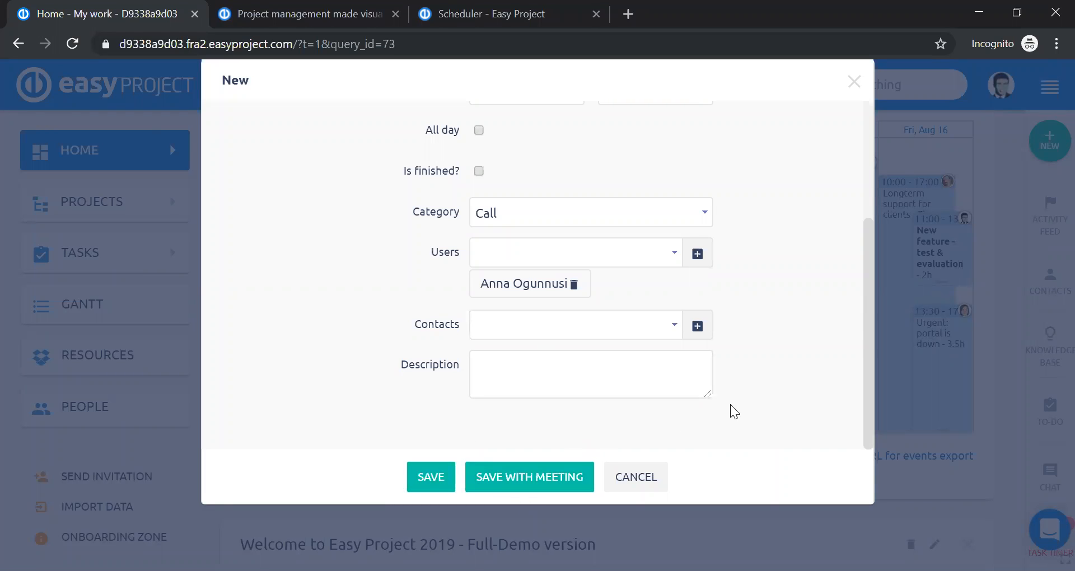
{"action": "left_click", "coordinate": [631, 219]}
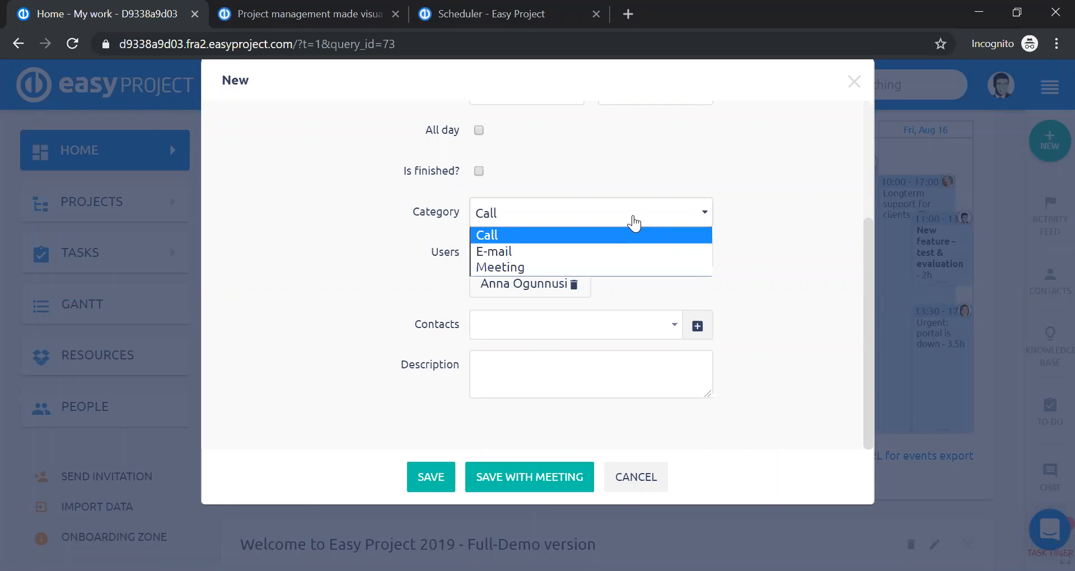
{"action": "left_click", "coordinate": [582, 267]}
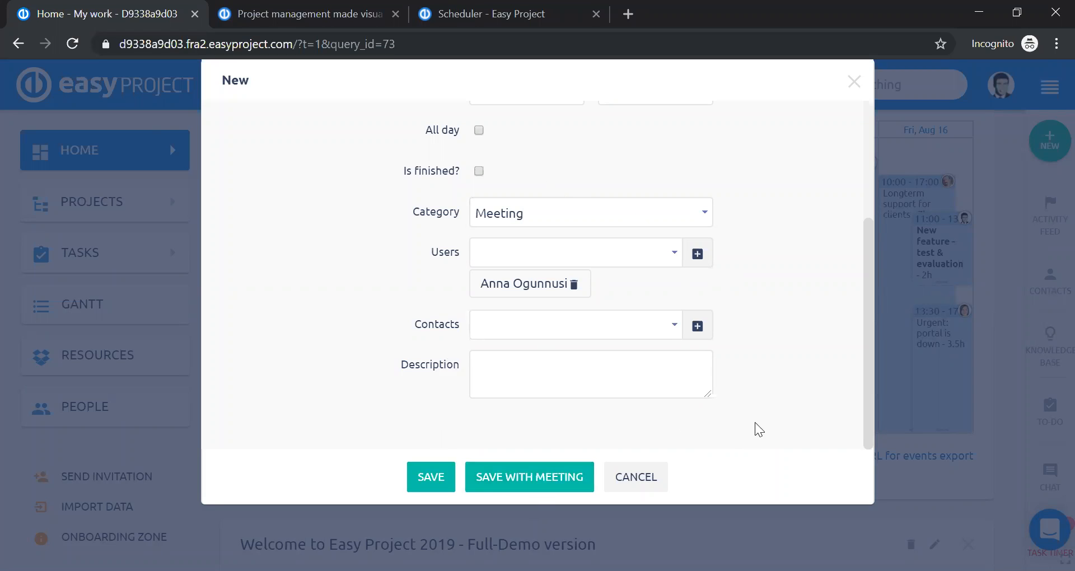
Step: Switch the new entry to Allocation with the task Assign me to somebody, check the date picker, and close the entry without saving
{"action": "scroll", "coordinate": [760, 429], "scroll_direction": "up", "scroll_amount": 4}
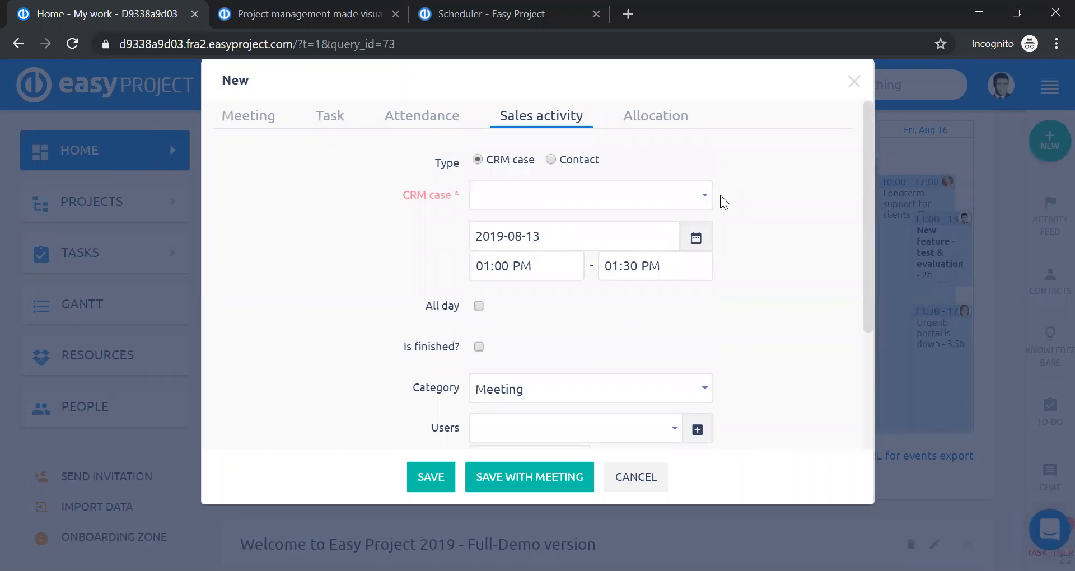
{"action": "left_click", "coordinate": [658, 117]}
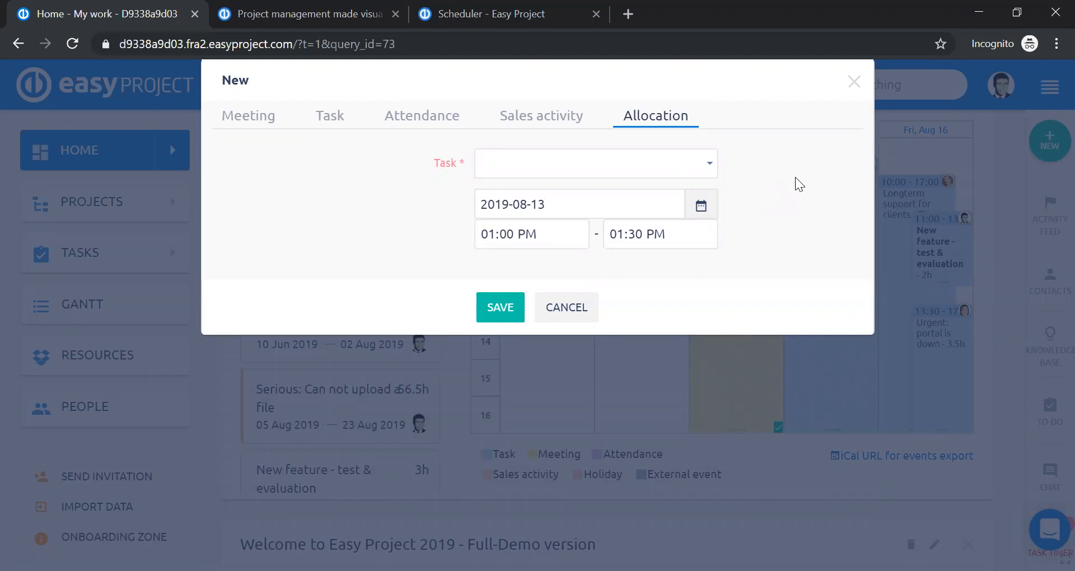
{"action": "left_click", "coordinate": [707, 179]}
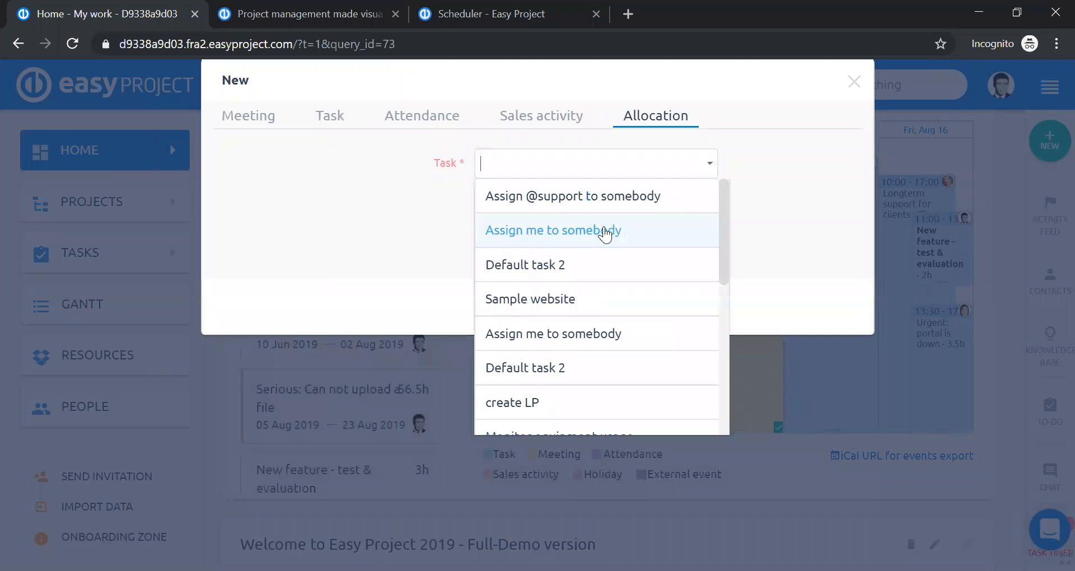
{"action": "left_click", "coordinate": [604, 232]}
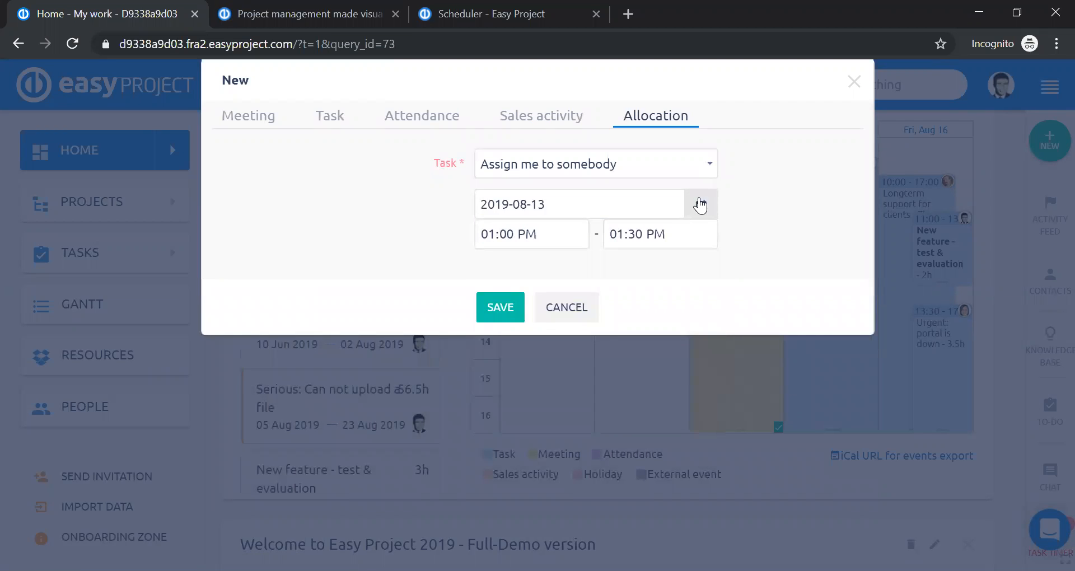
{"action": "left_click", "coordinate": [700, 203]}
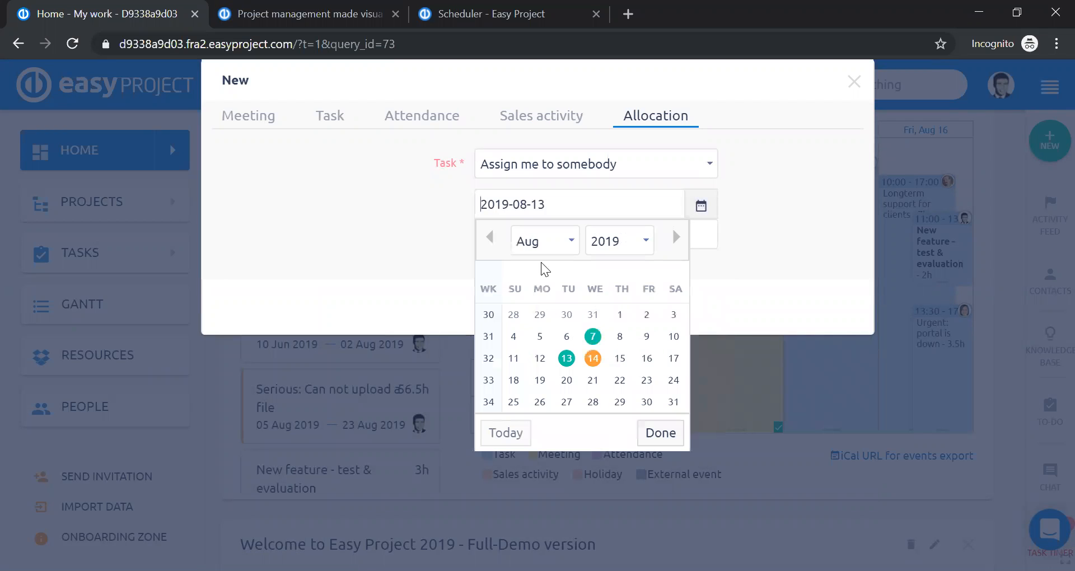
{"action": "left_click", "coordinate": [437, 234]}
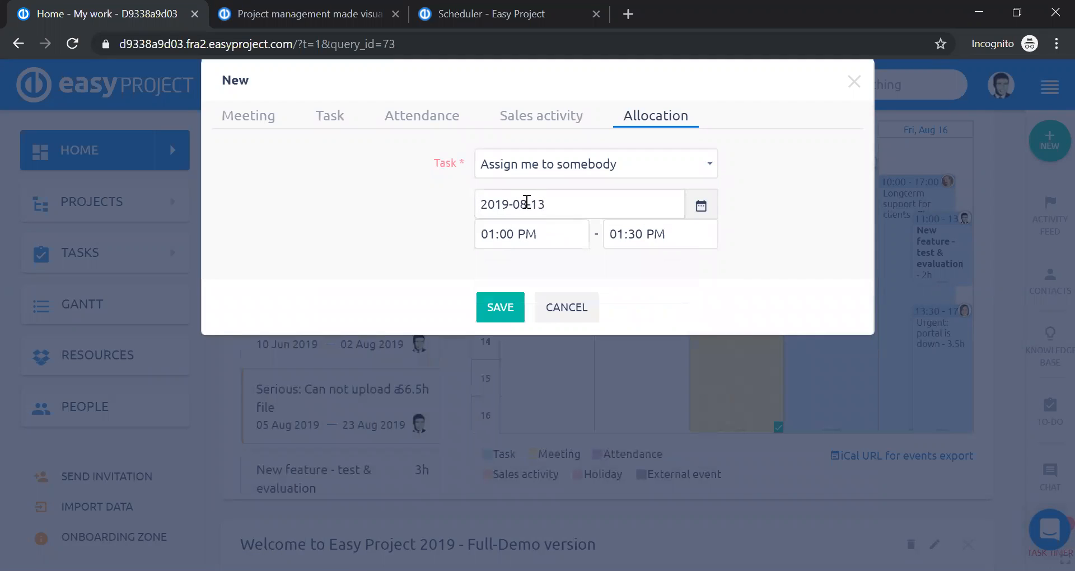
{"action": "left_click", "coordinate": [862, 86]}
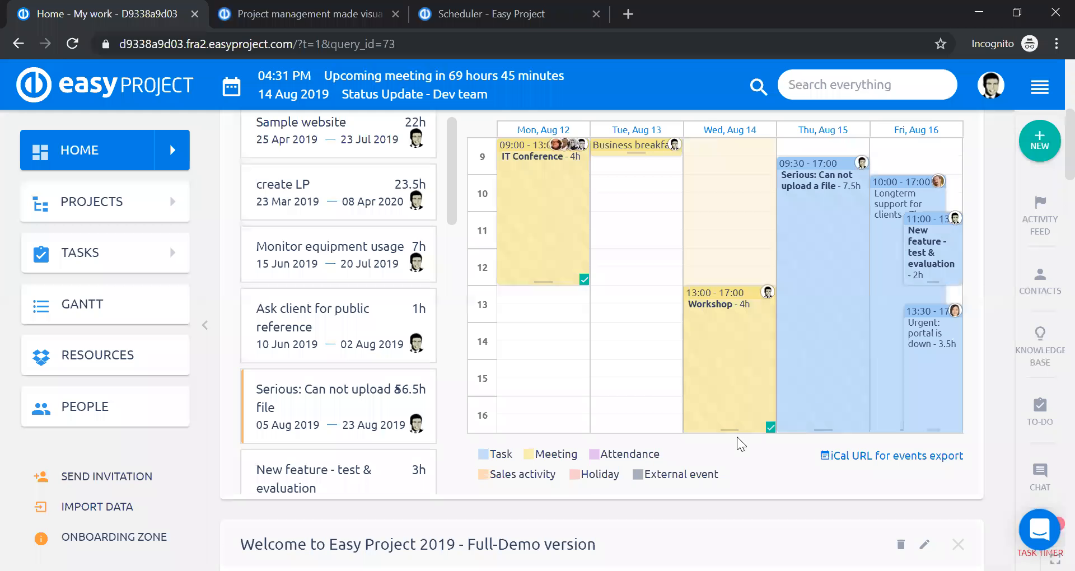
Step: Examine the scheduler's video meeting options without starting a meeting
{"action": "scroll", "coordinate": [736, 437], "scroll_direction": "up", "scroll_amount": 3}
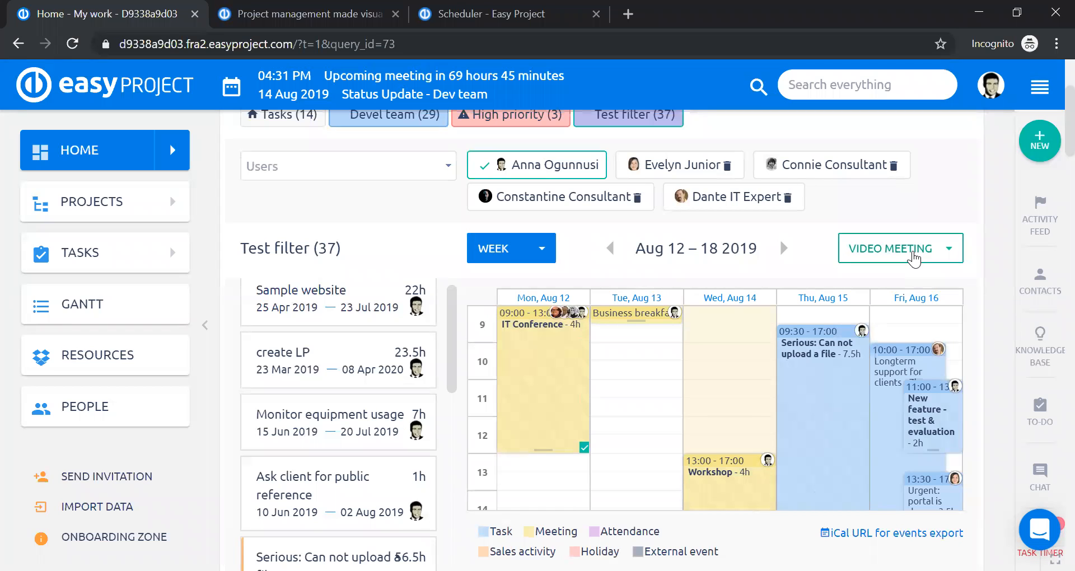
{"action": "left_click", "coordinate": [913, 259]}
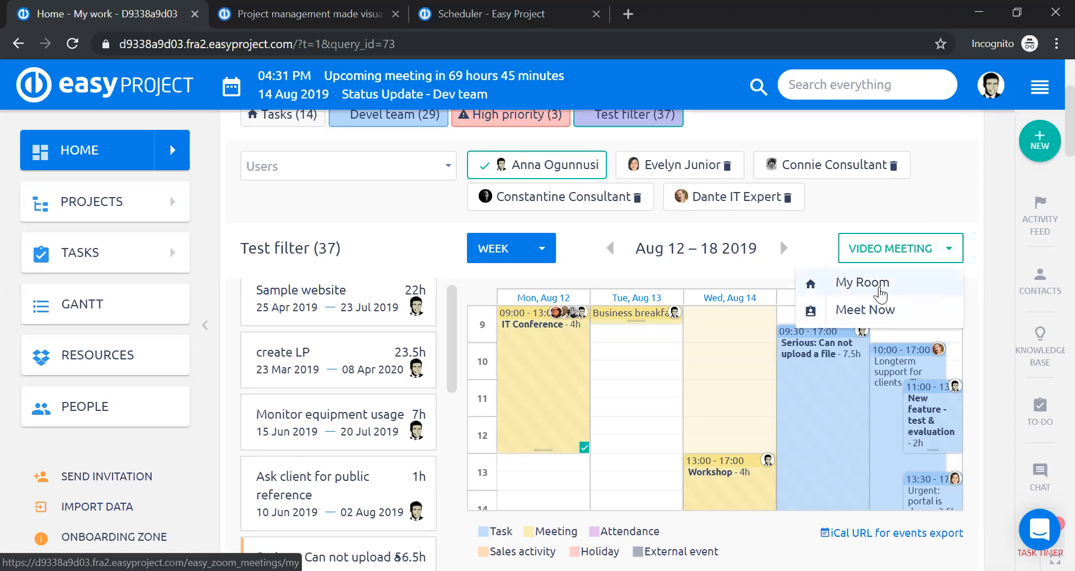
{"action": "left_click", "coordinate": [951, 212]}
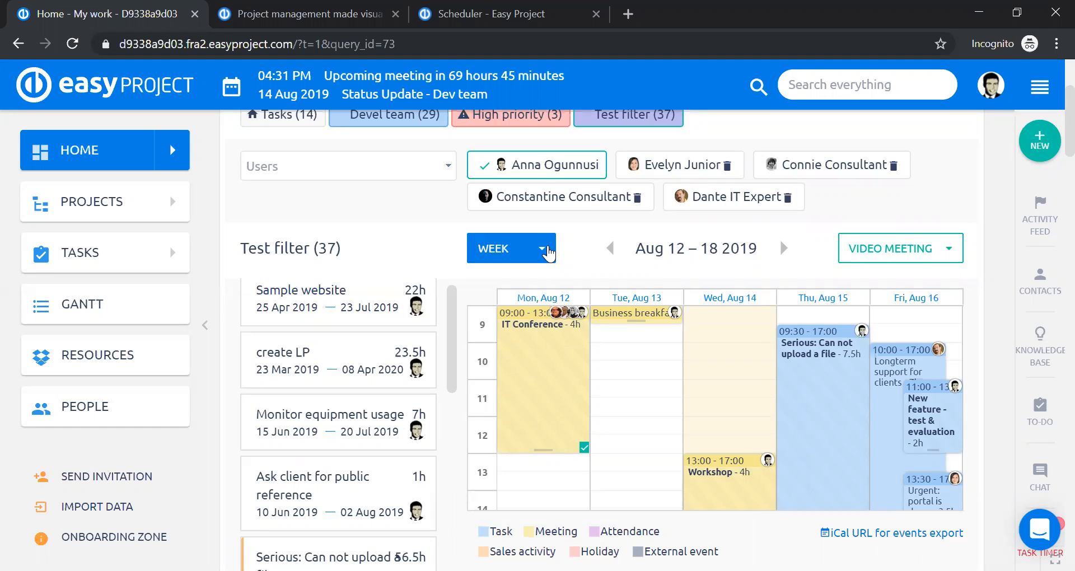
Step: Go to today in the calendar and review the schedule in the day view
{"action": "left_click", "coordinate": [549, 253]}
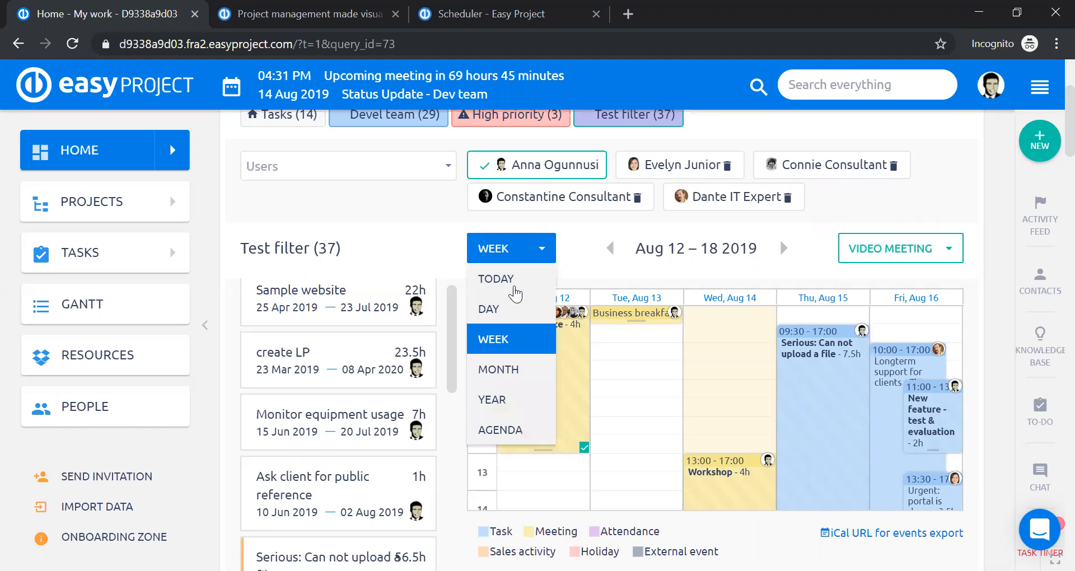
{"action": "left_click", "coordinate": [510, 288]}
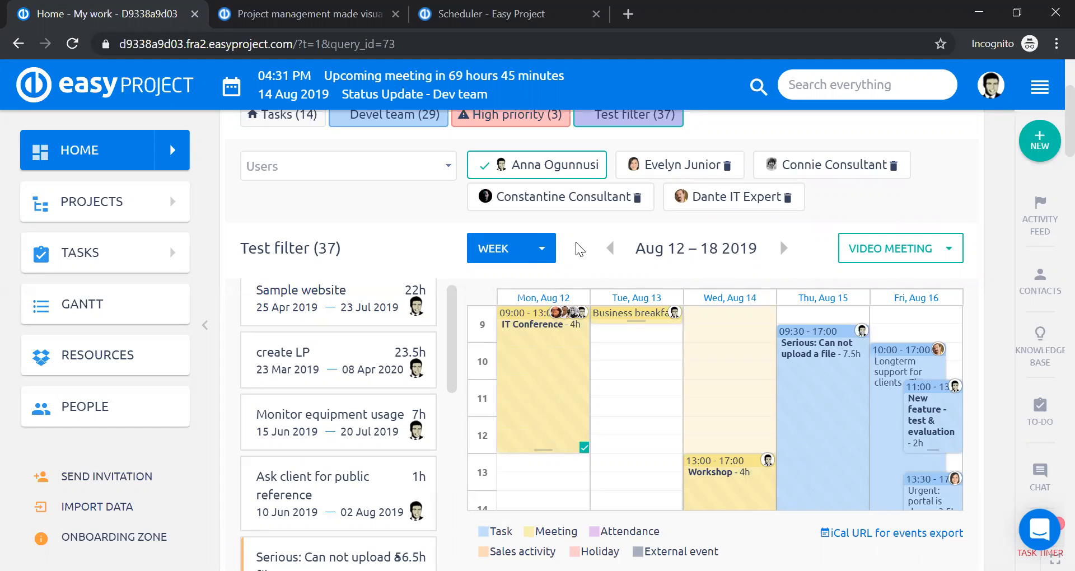
{"action": "left_click", "coordinate": [543, 249]}
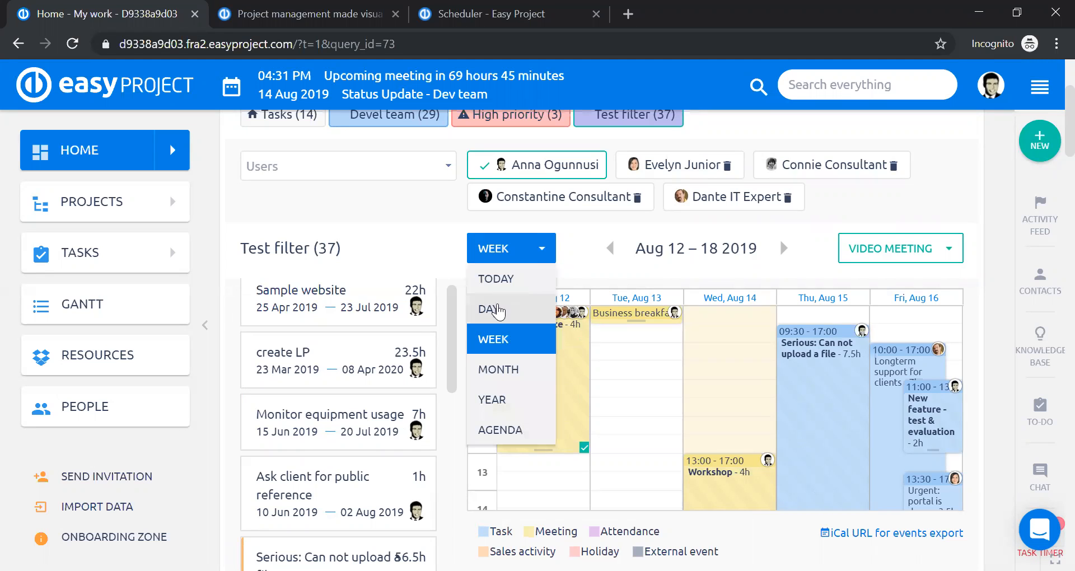
{"action": "left_click", "coordinate": [499, 309]}
{"action": "scroll", "coordinate": [617, 260], "scroll_direction": "down", "scroll_amount": 3}
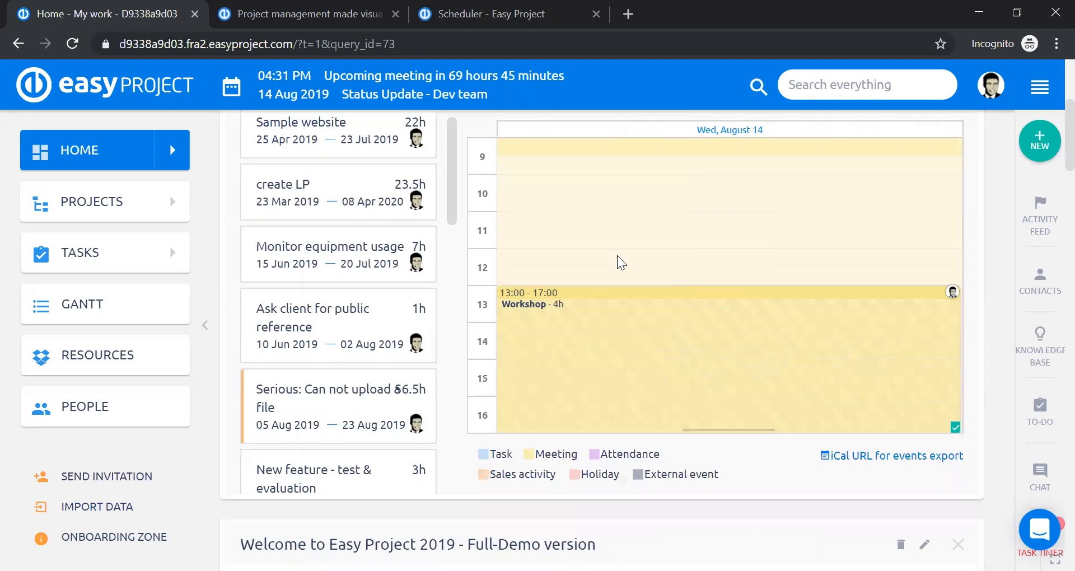
{"action": "scroll", "coordinate": [617, 255], "scroll_direction": "up", "scroll_amount": 2}
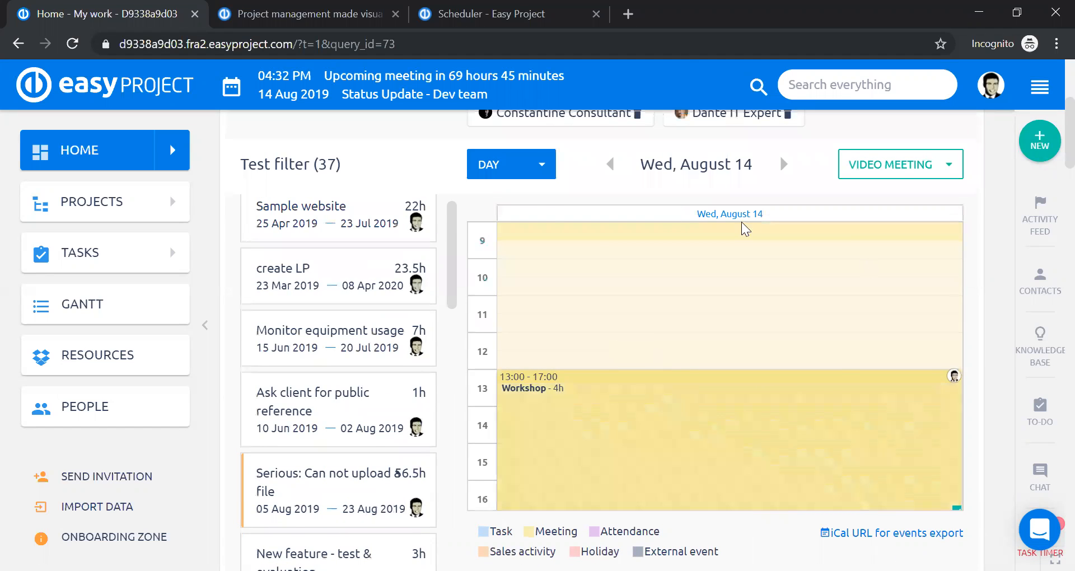
Step: Return the calendar to the week view, and review the whole of August 2019 in the month view
{"action": "left_click", "coordinate": [523, 169]}
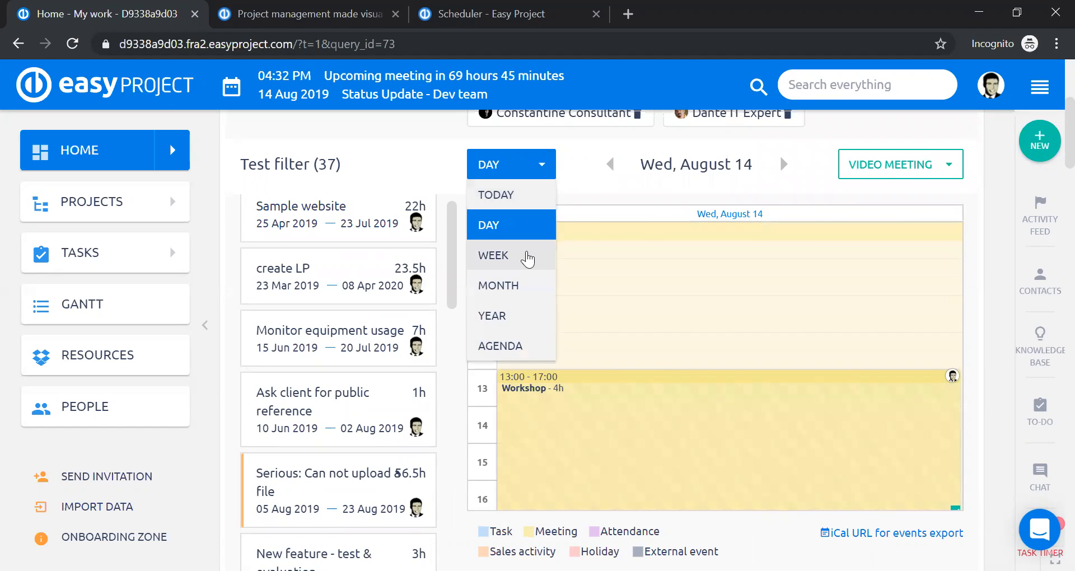
{"action": "left_click", "coordinate": [527, 257]}
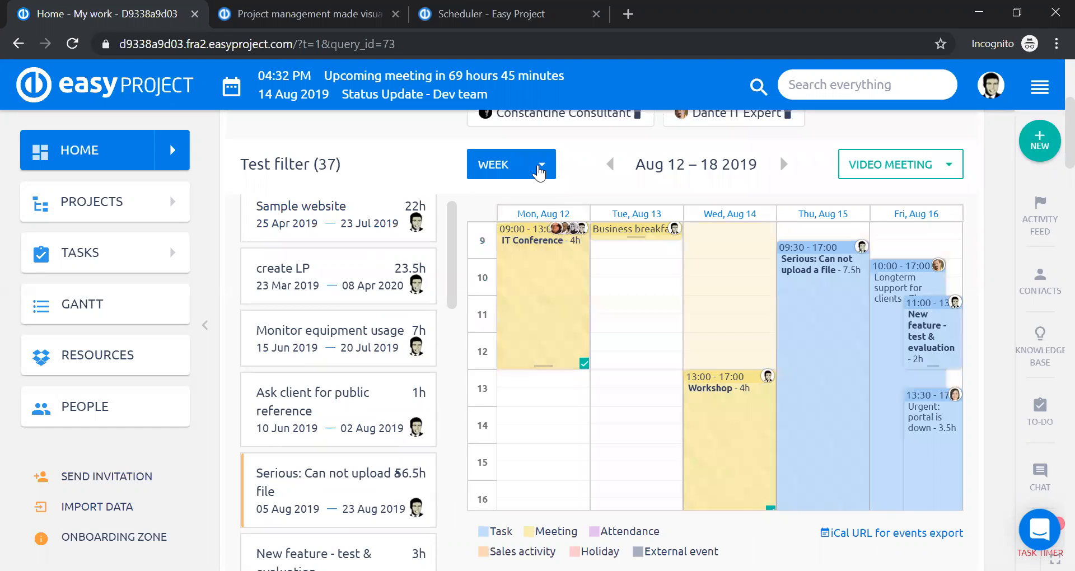
{"action": "left_click", "coordinate": [539, 168]}
{"action": "left_click", "coordinate": [504, 287]}
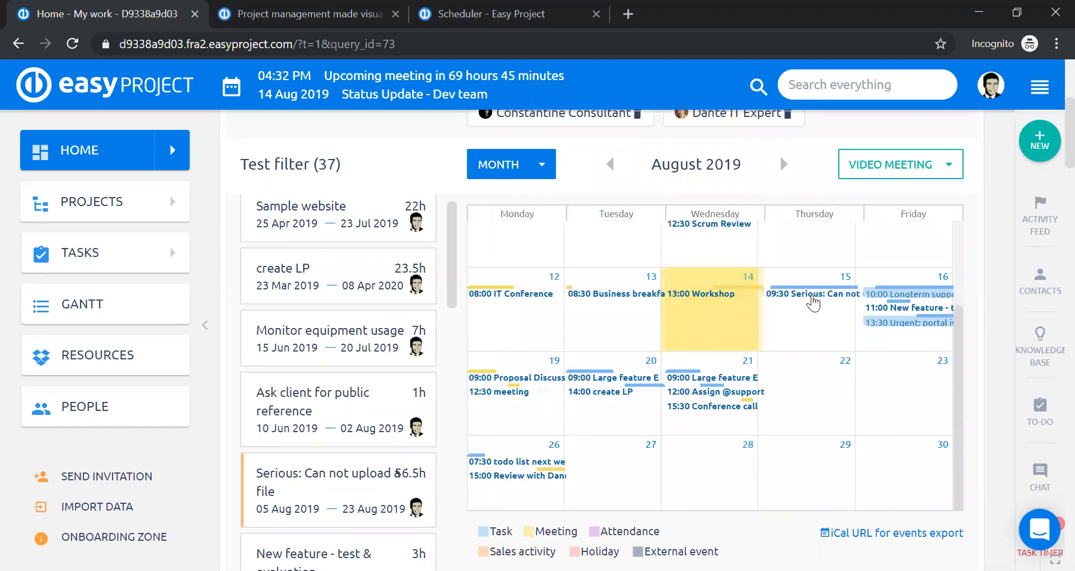
{"action": "scroll", "coordinate": [813, 305], "scroll_direction": "up", "scroll_amount": 2}
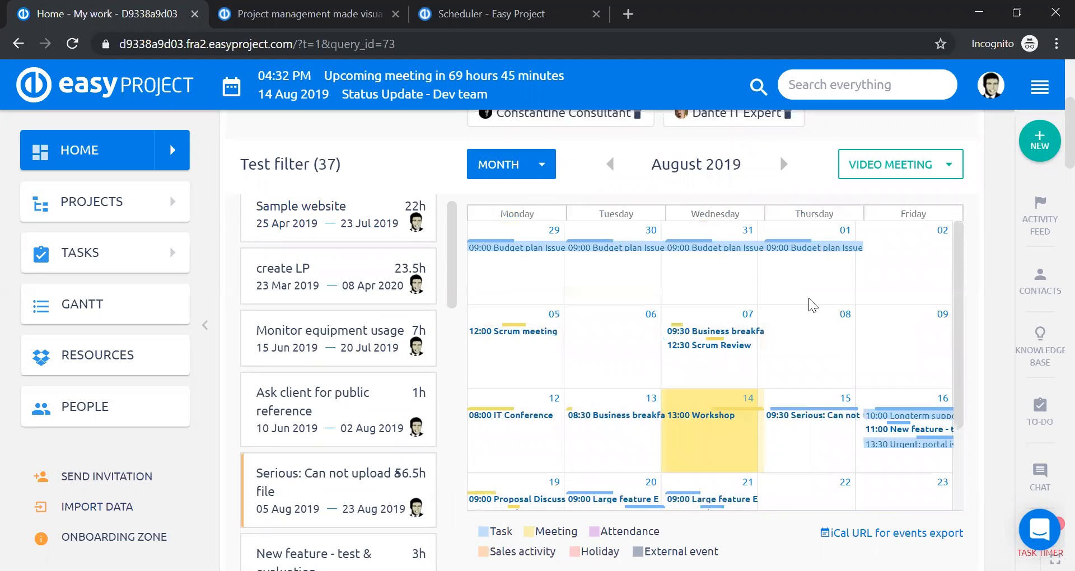
{"action": "scroll", "coordinate": [813, 305], "scroll_direction": "down", "scroll_amount": 2}
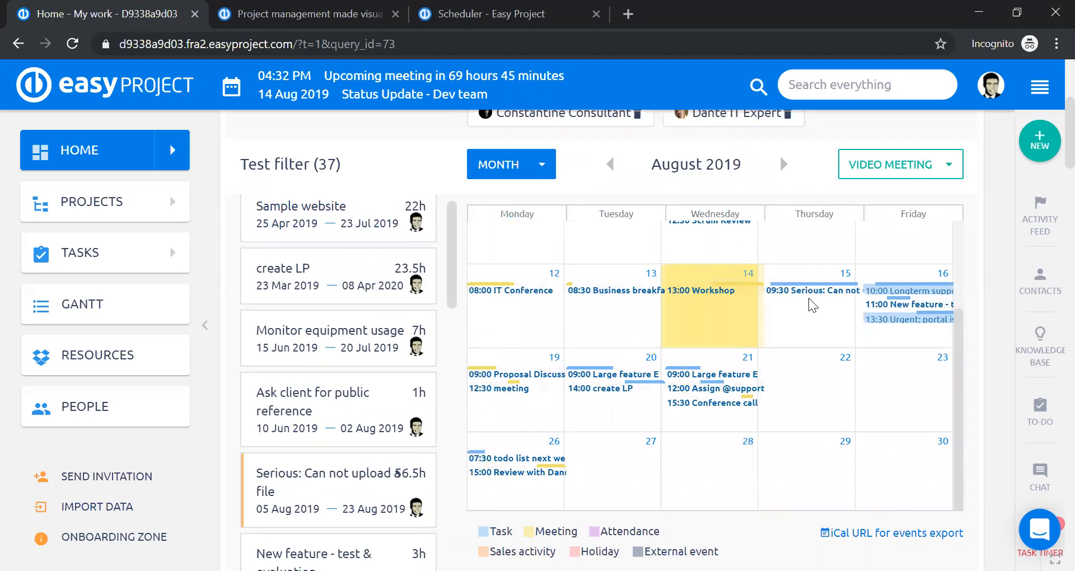
{"action": "scroll", "coordinate": [868, 329], "scroll_direction": "up", "scroll_amount": 2}
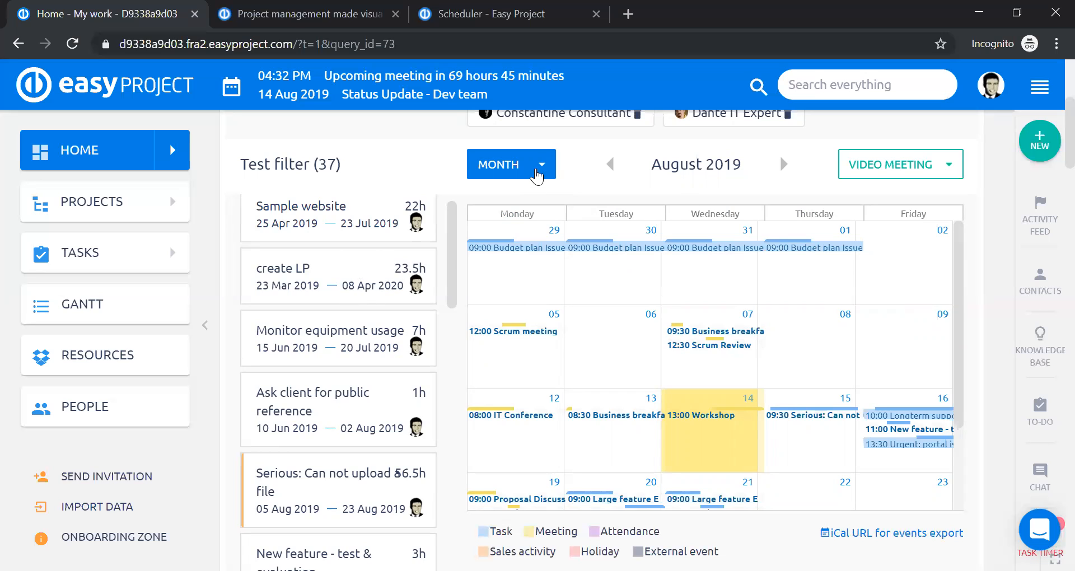
Step: Show the calendar's year view for 2019, and look through the upcoming entries in the agenda view
{"action": "left_click", "coordinate": [541, 166]}
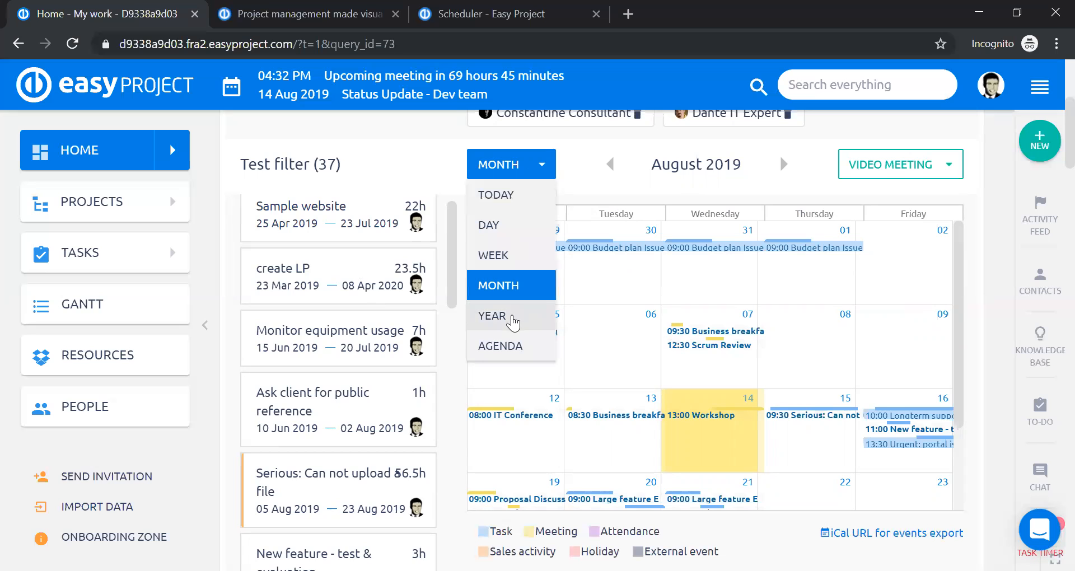
{"action": "left_click", "coordinate": [511, 317]}
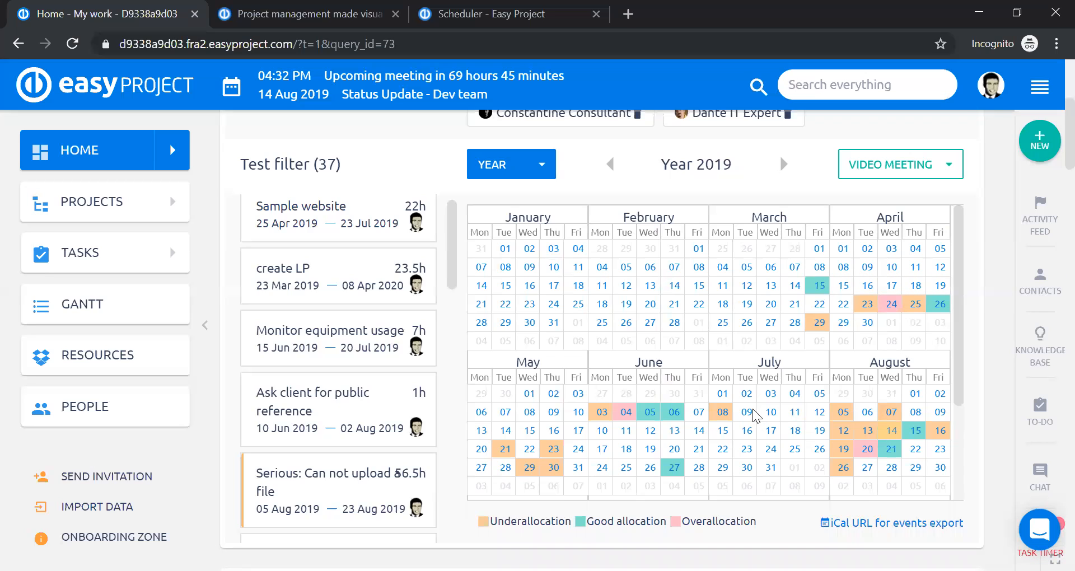
{"action": "left_click", "coordinate": [541, 164]}
{"action": "left_click", "coordinate": [490, 342]}
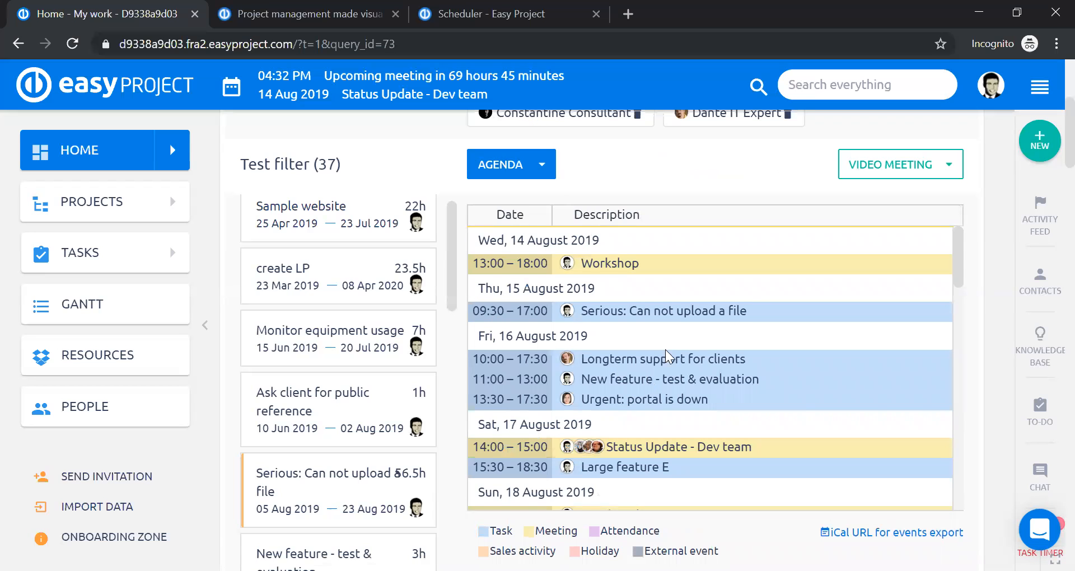
{"action": "scroll", "coordinate": [666, 350], "scroll_direction": "down", "scroll_amount": 10}
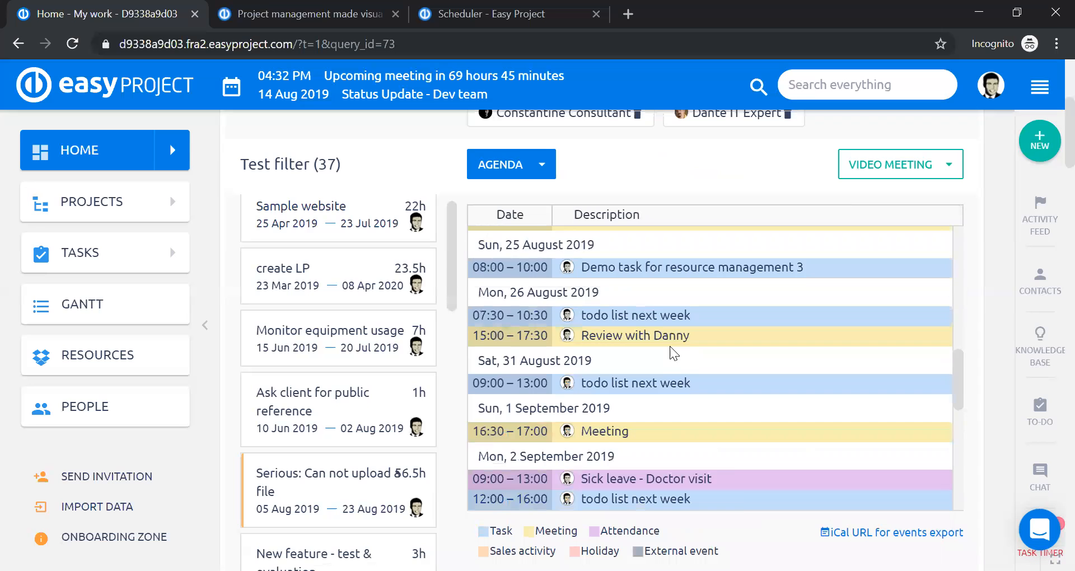
{"action": "scroll", "coordinate": [670, 346], "scroll_direction": "down", "scroll_amount": 8}
{"action": "scroll", "coordinate": [670, 346], "scroll_direction": "up", "scroll_amount": 10}
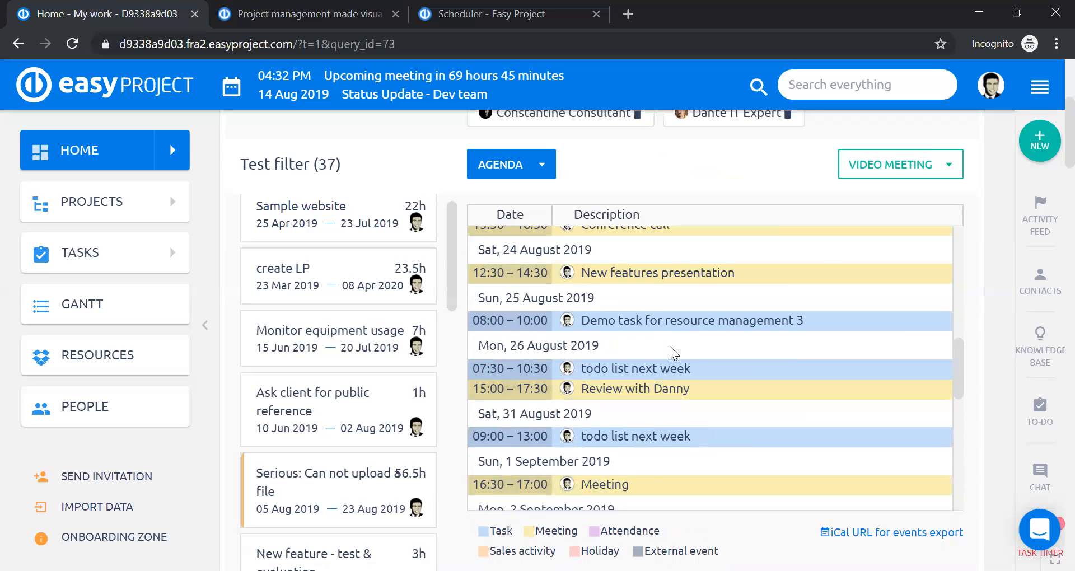
{"action": "scroll", "coordinate": [670, 346], "scroll_direction": "up", "scroll_amount": 10}
Step: Switch the calendar back to the week view and browse forward to the week of Sep 23 – 29 2019
{"action": "left_click", "coordinate": [540, 164]}
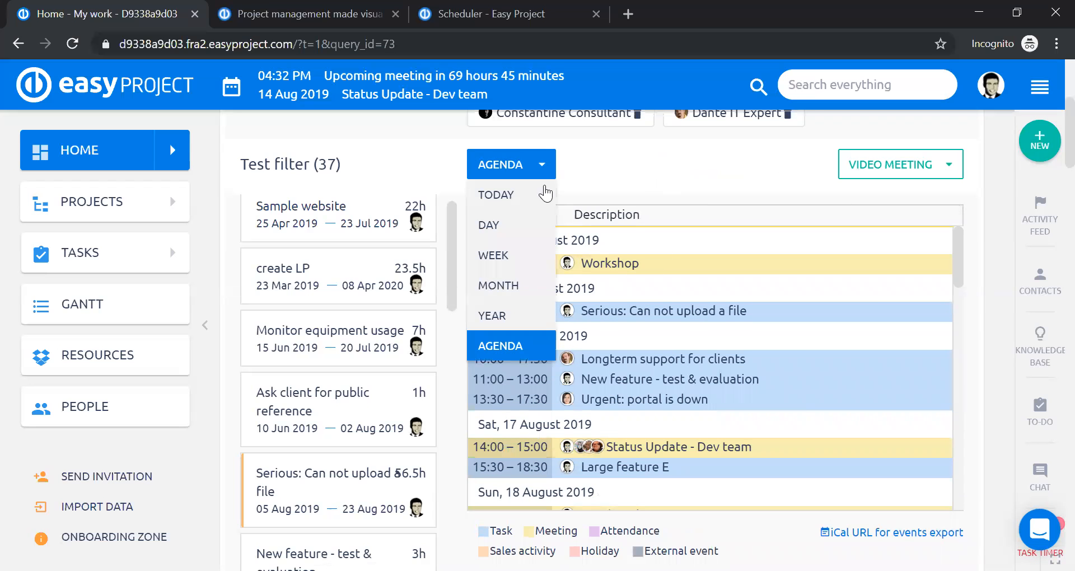
{"action": "left_click", "coordinate": [524, 265]}
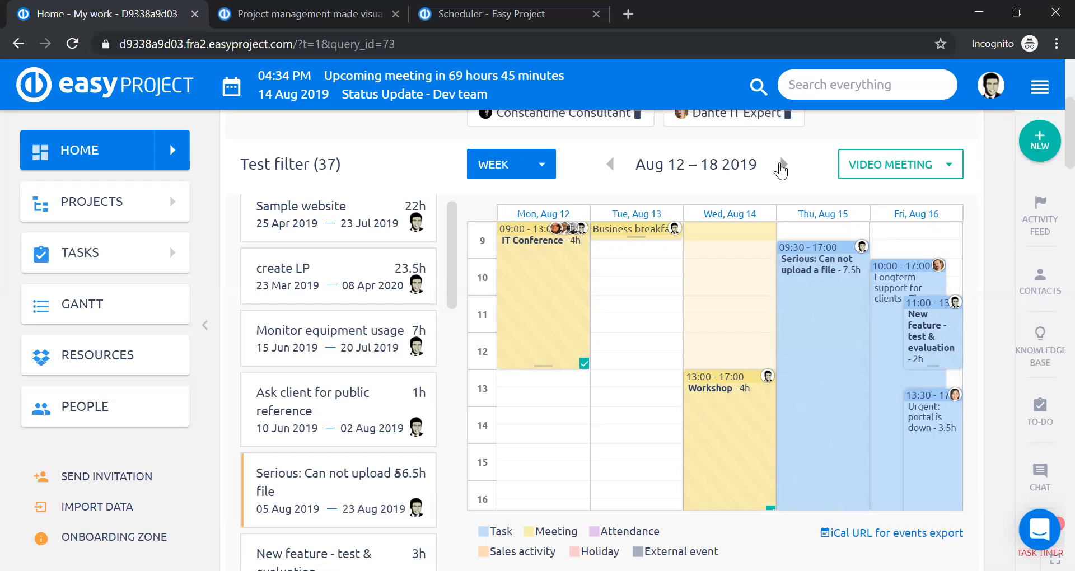
{"action": "left_click", "coordinate": [784, 164]}
{"action": "left_click", "coordinate": [784, 164]}
{"action": "left_click", "coordinate": [783, 164]}
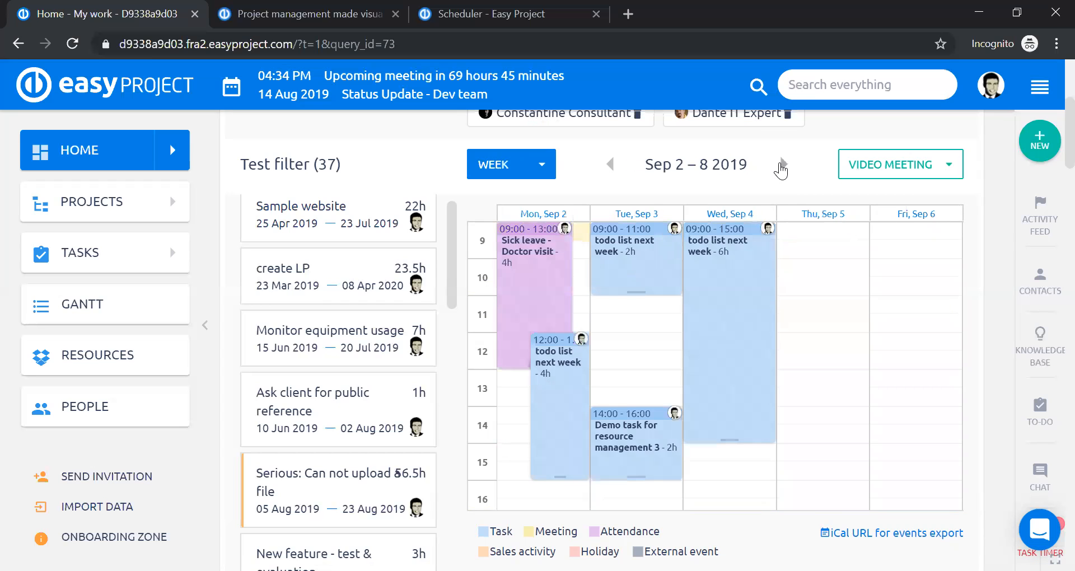
{"action": "left_click", "coordinate": [783, 165]}
{"action": "left_click", "coordinate": [783, 164]}
{"action": "left_click", "coordinate": [783, 164]}
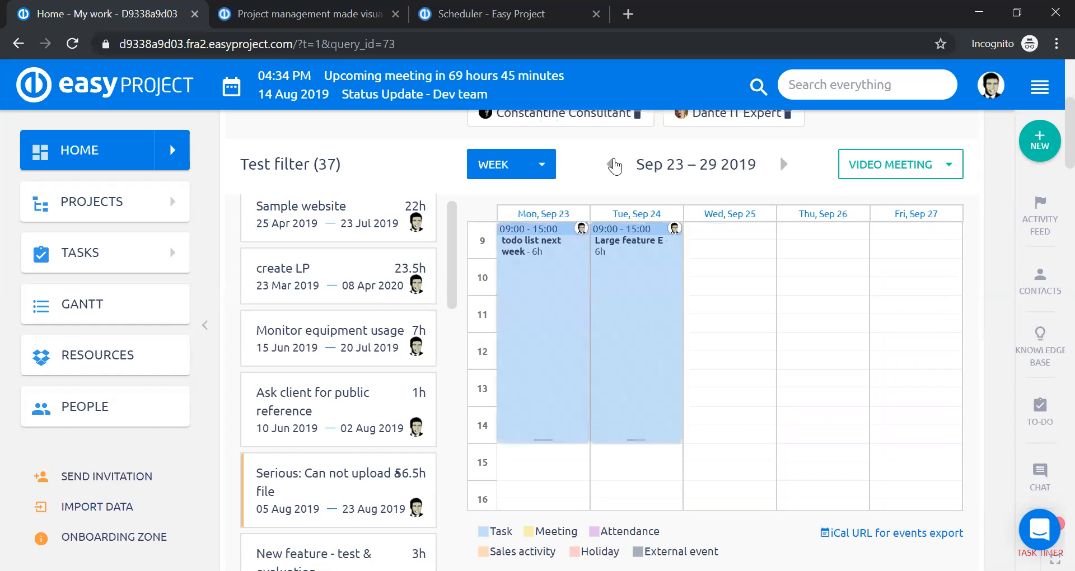
Step: Browse the week calendar back to the week of Sep 2 – 8 2019
{"action": "left_click", "coordinate": [613, 164]}
{"action": "left_click", "coordinate": [612, 165]}
{"action": "left_click", "coordinate": [612, 165]}
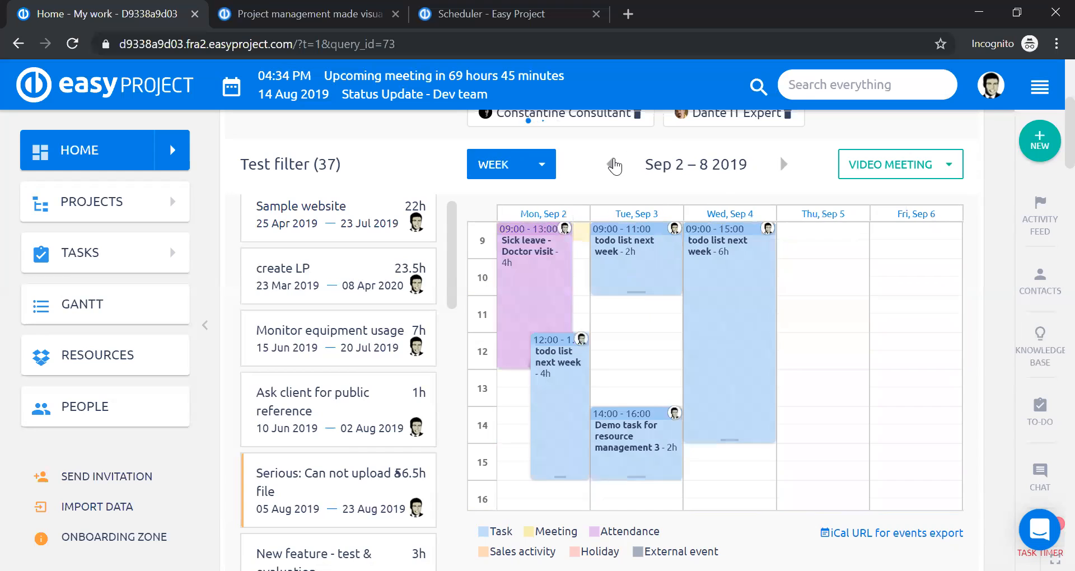
Step: Return the calendar to the current week and browse forward week by week to Oct 21 – 27 2019
{"action": "left_click", "coordinate": [501, 167]}
{"action": "left_click", "coordinate": [491, 192]}
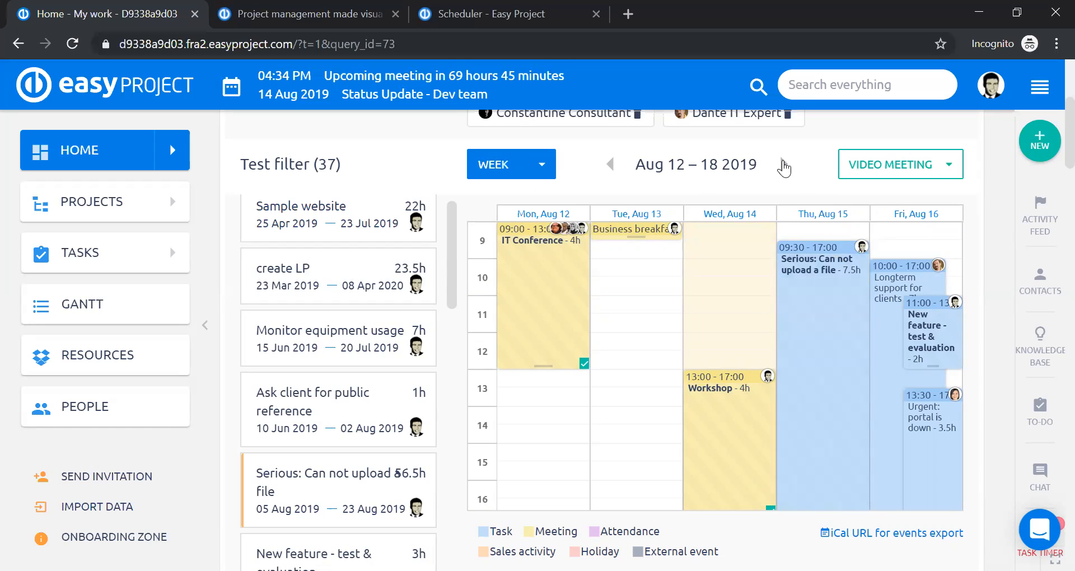
{"action": "left_click", "coordinate": [783, 164]}
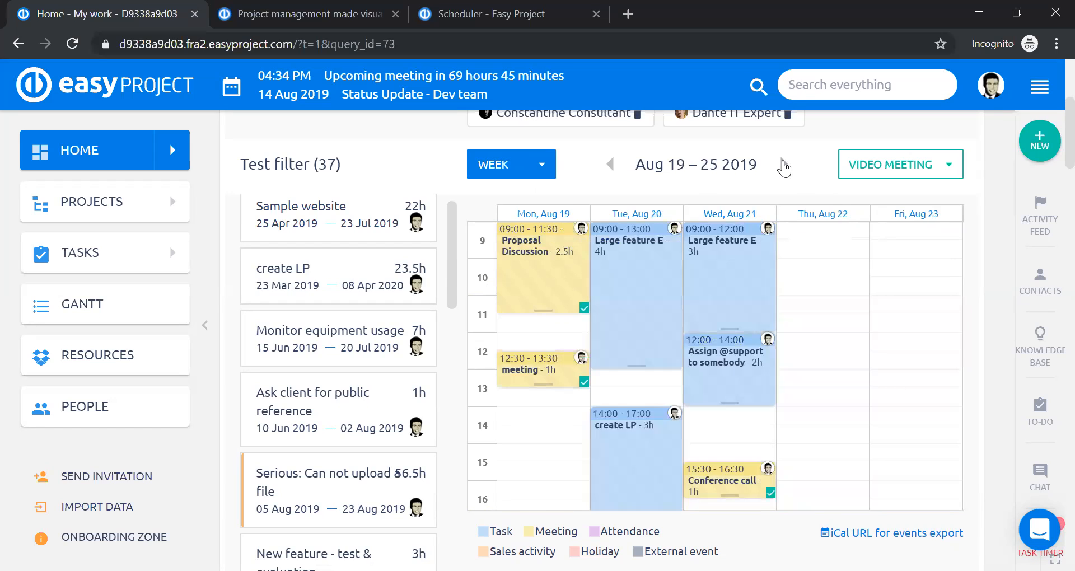
{"action": "left_click", "coordinate": [783, 165]}
{"action": "left_click", "coordinate": [783, 165]}
{"action": "left_click", "coordinate": [782, 164]}
{"action": "left_click", "coordinate": [783, 165]}
{"action": "left_click", "coordinate": [782, 165]}
{"action": "left_click", "coordinate": [782, 164]}
{"action": "left_click", "coordinate": [783, 164]}
{"action": "left_click", "coordinate": [783, 164]}
{"action": "left_click", "coordinate": [783, 165]}
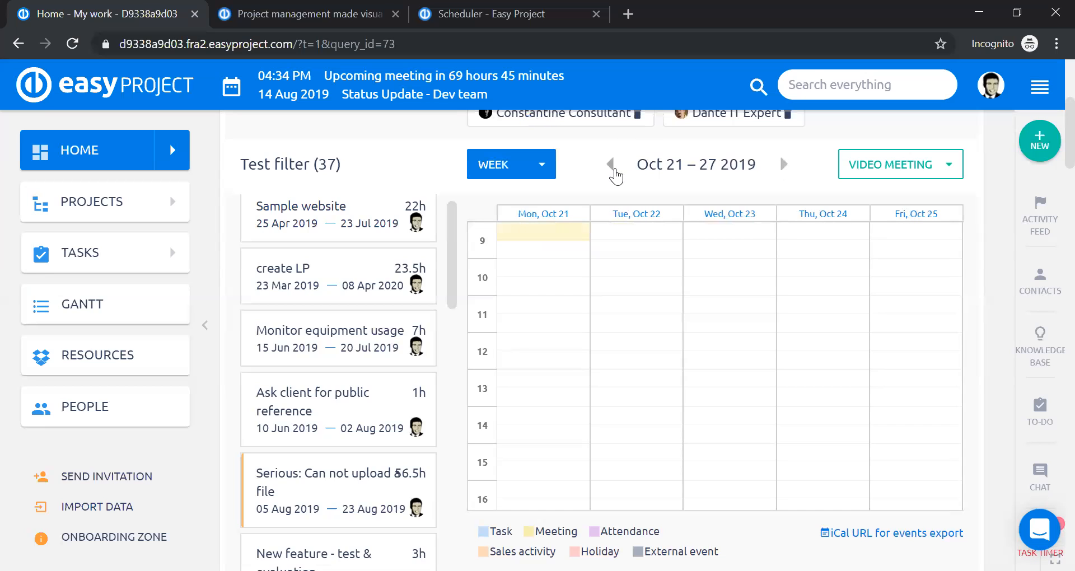
Step: Jump the calendar back to the current week, Aug 12 – 18 2019
{"action": "left_click", "coordinate": [541, 164]}
{"action": "left_click", "coordinate": [525, 194]}
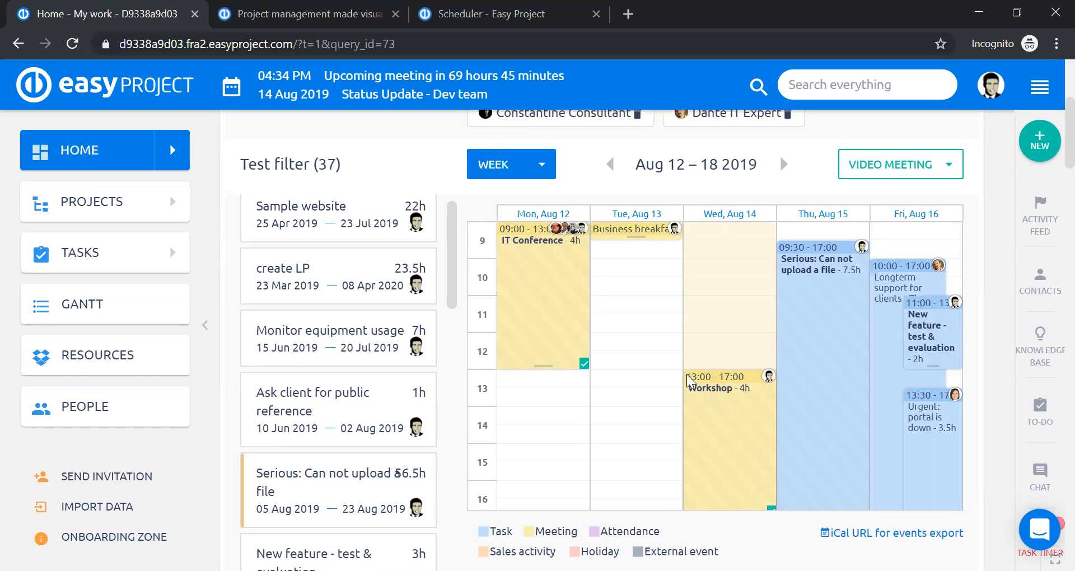
{"action": "scroll", "coordinate": [686, 374], "scroll_direction": "down", "scroll_amount": 1}
{"action": "scroll", "coordinate": [687, 374], "scroll_direction": "up", "scroll_amount": 2}
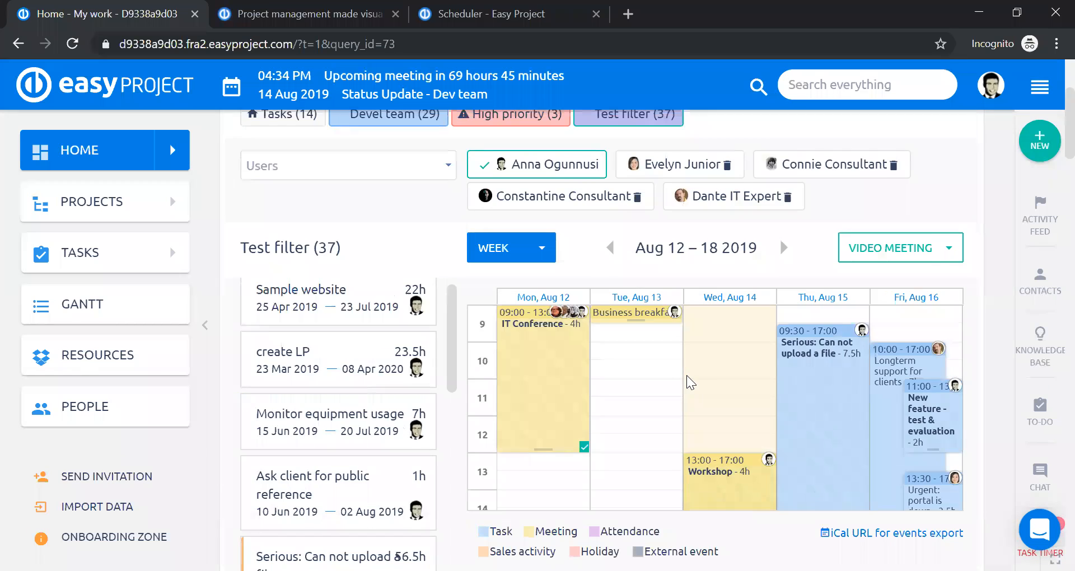
Step: Open the iCal URL for events export and view its QR code, event options and address
{"action": "scroll", "coordinate": [751, 451], "scroll_direction": "down", "scroll_amount": 3}
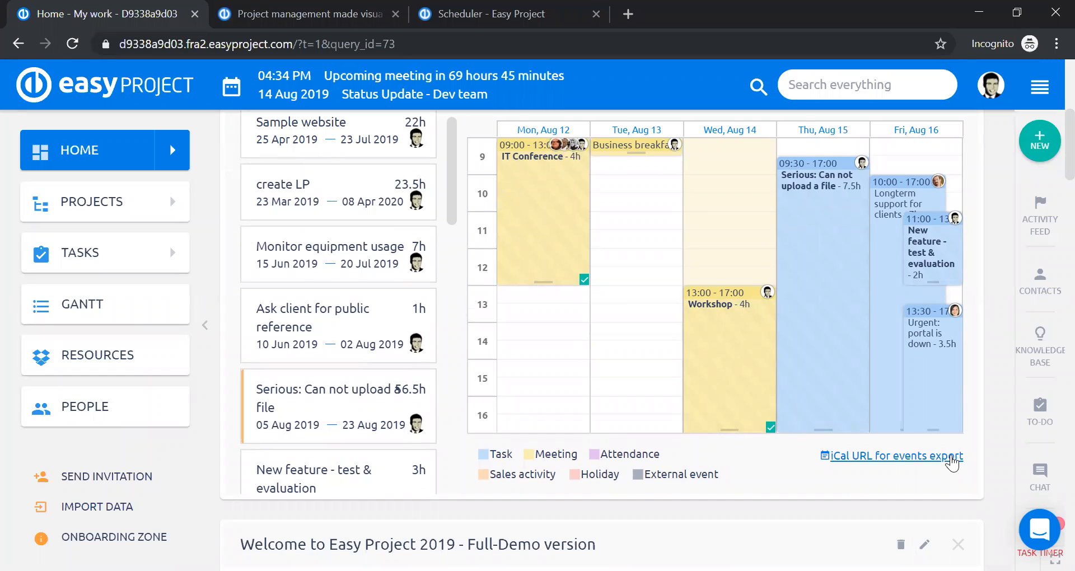
{"action": "left_click", "coordinate": [882, 458]}
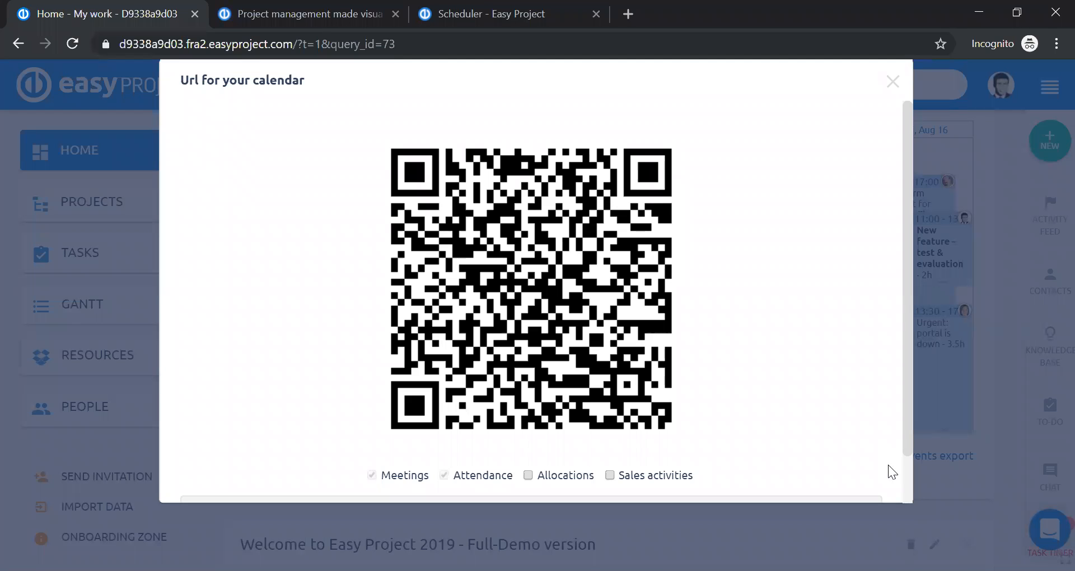
{"action": "scroll", "coordinate": [836, 324], "scroll_direction": "down", "scroll_amount": 1}
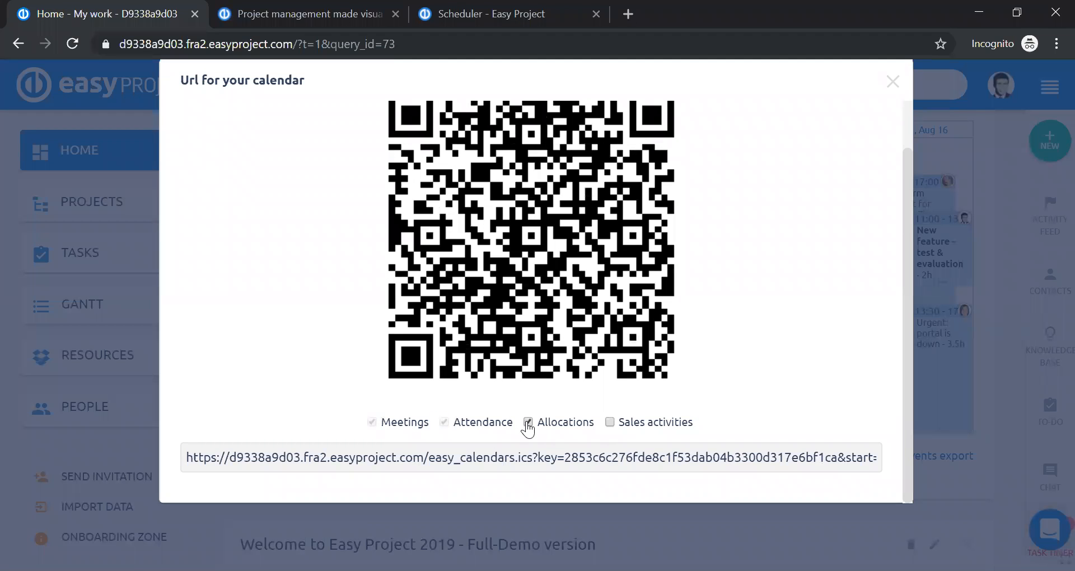
Step: Try switching Allocations and Sales activities on in the calendar export, and leave both excluded
{"action": "left_click", "coordinate": [527, 423]}
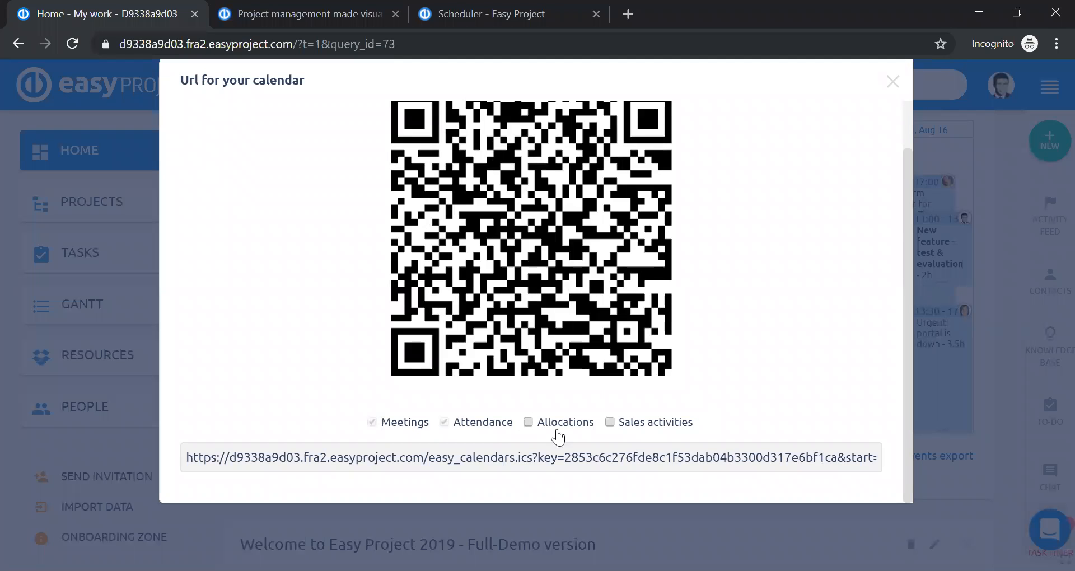
{"action": "left_click", "coordinate": [528, 423]}
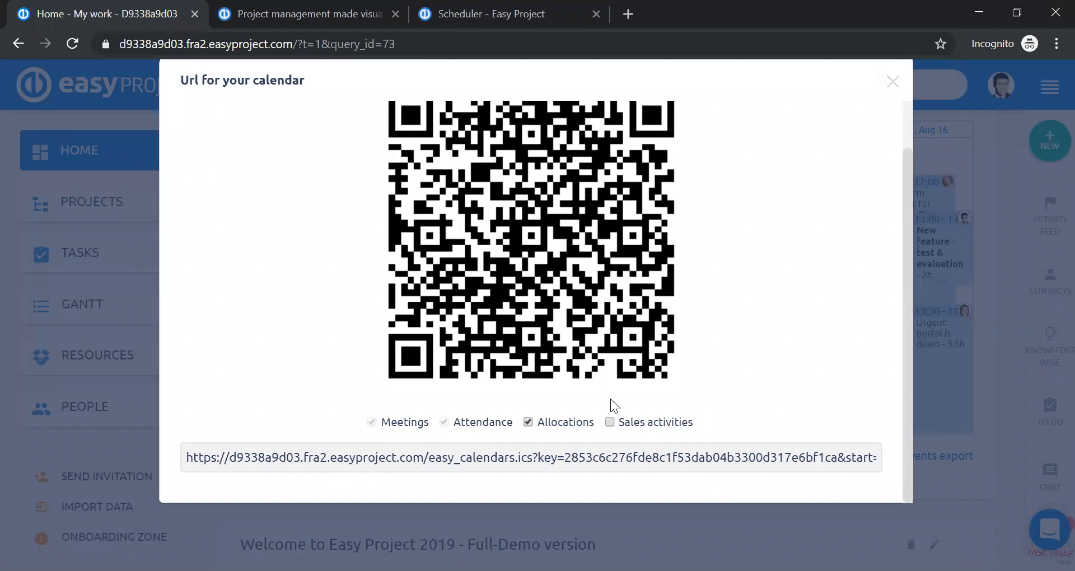
{"action": "left_click", "coordinate": [610, 424]}
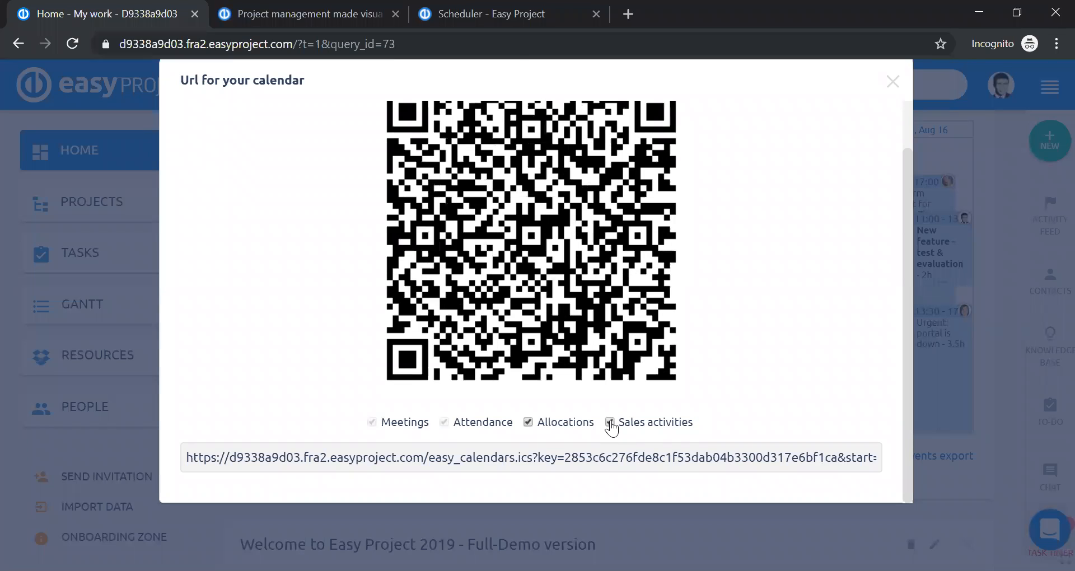
{"action": "left_click", "coordinate": [610, 423]}
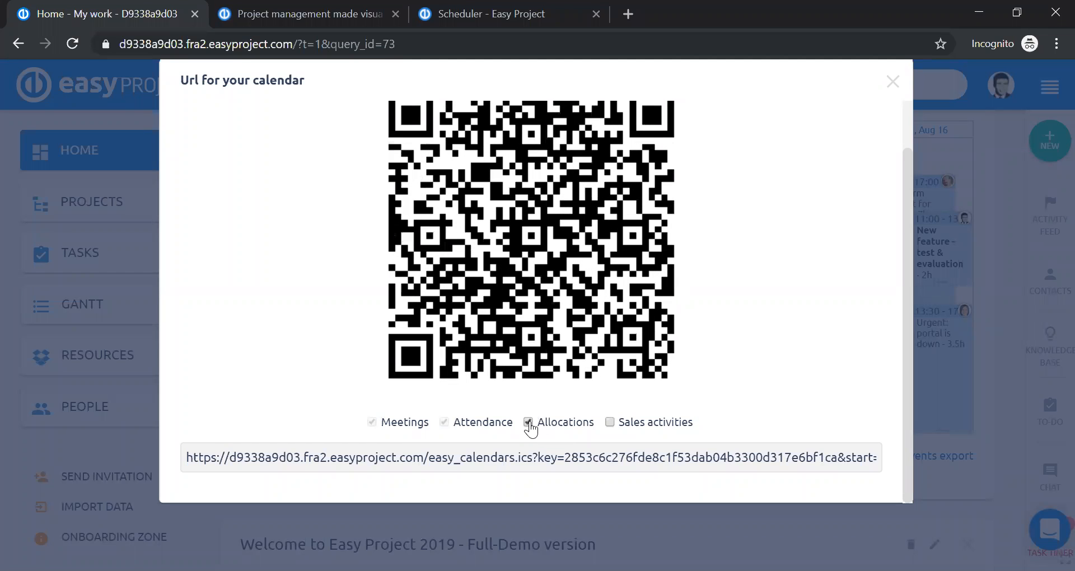
{"action": "left_click", "coordinate": [528, 422]}
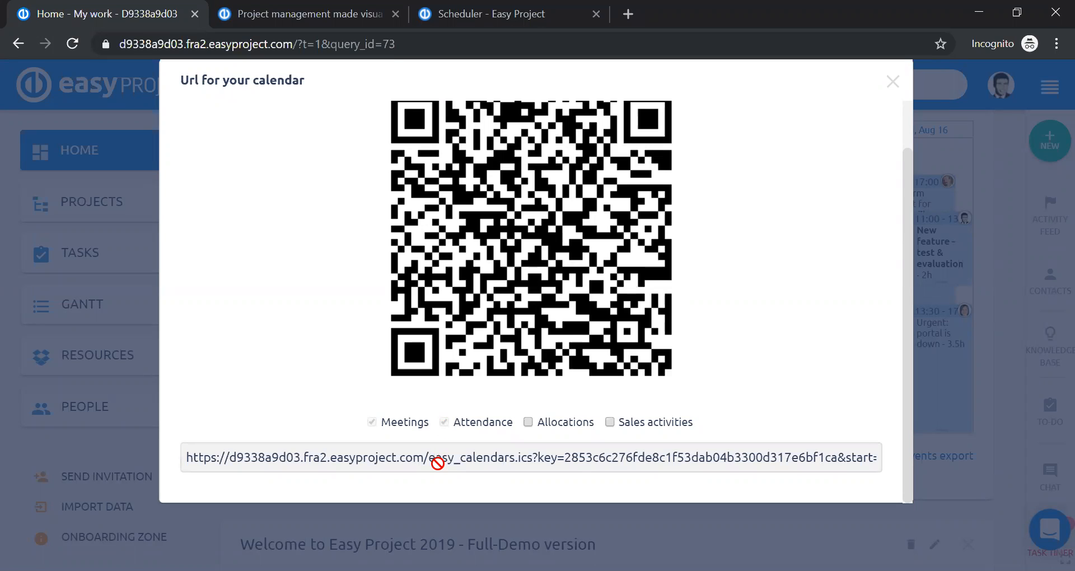
Step: Select the full calendar export URL and close the export window
{"action": "left_click", "coordinate": [460, 459]}
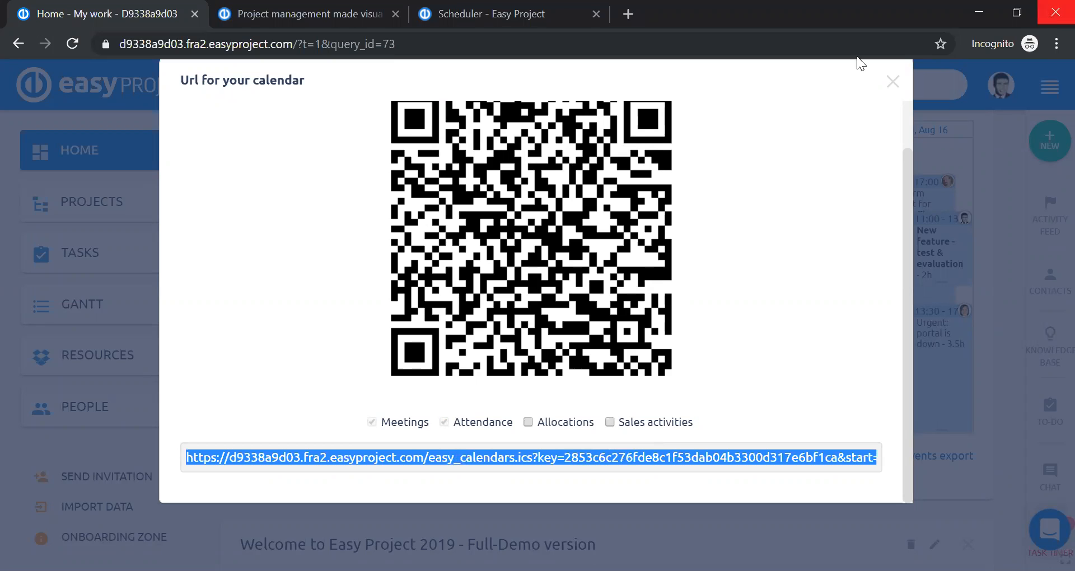
{"action": "left_click", "coordinate": [894, 84]}
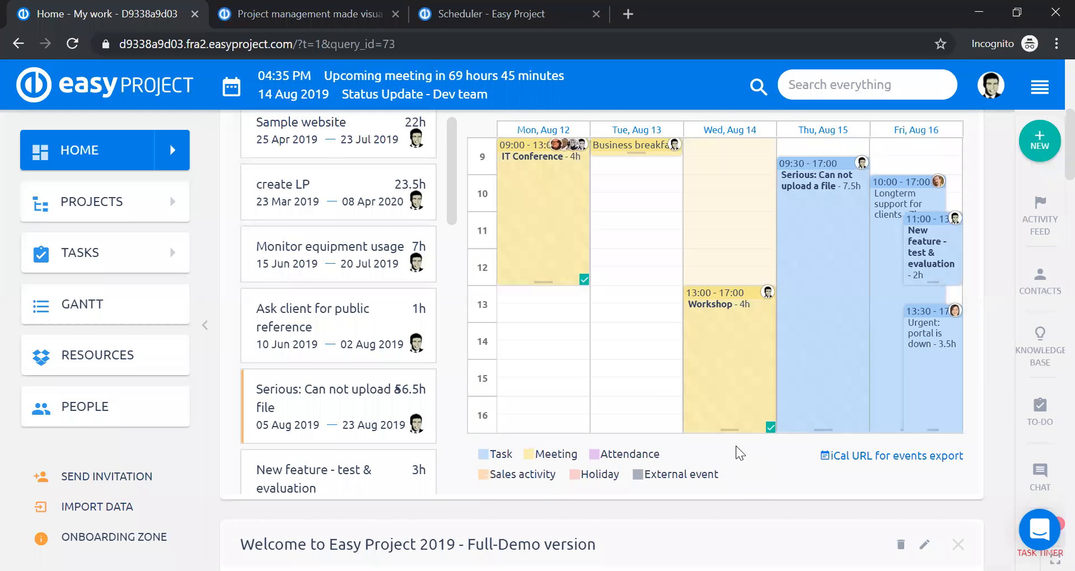
{"action": "scroll", "coordinate": [735, 445], "scroll_direction": "up", "scroll_amount": 1}
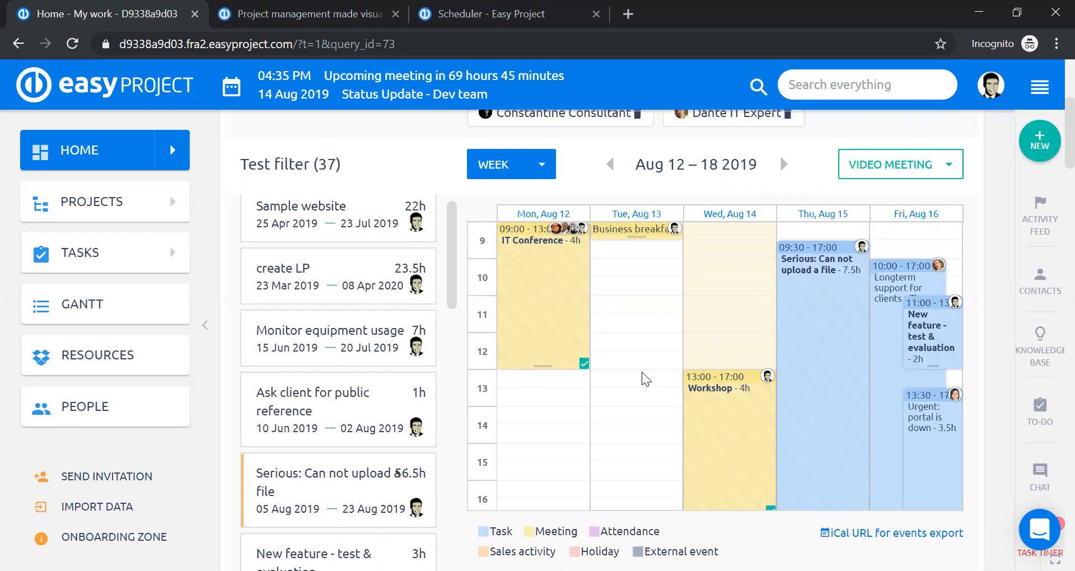
Step: Open the browser's developer tools and emulate the page on an iPhone X at 100% zoom
{"action": "key", "text": "ctrl+shift+i"}
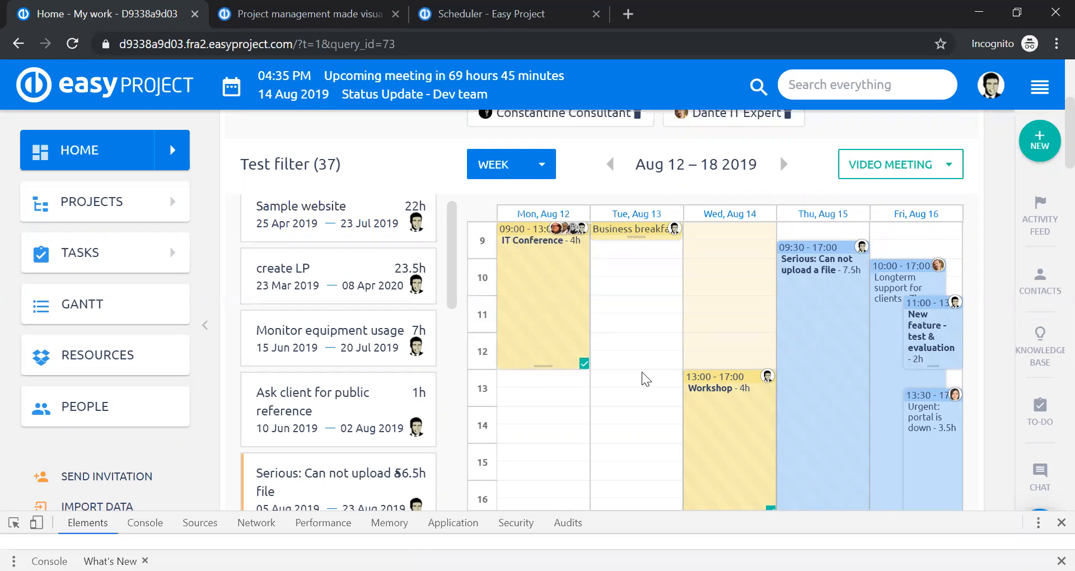
{"action": "key", "text": "ctrl+shift+m"}
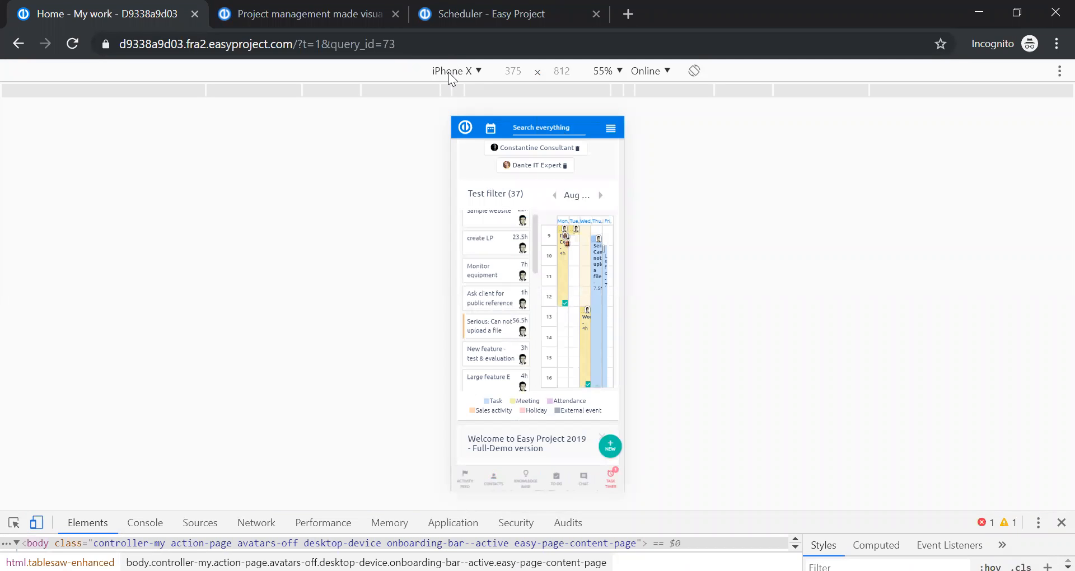
{"action": "left_click", "coordinate": [609, 67]}
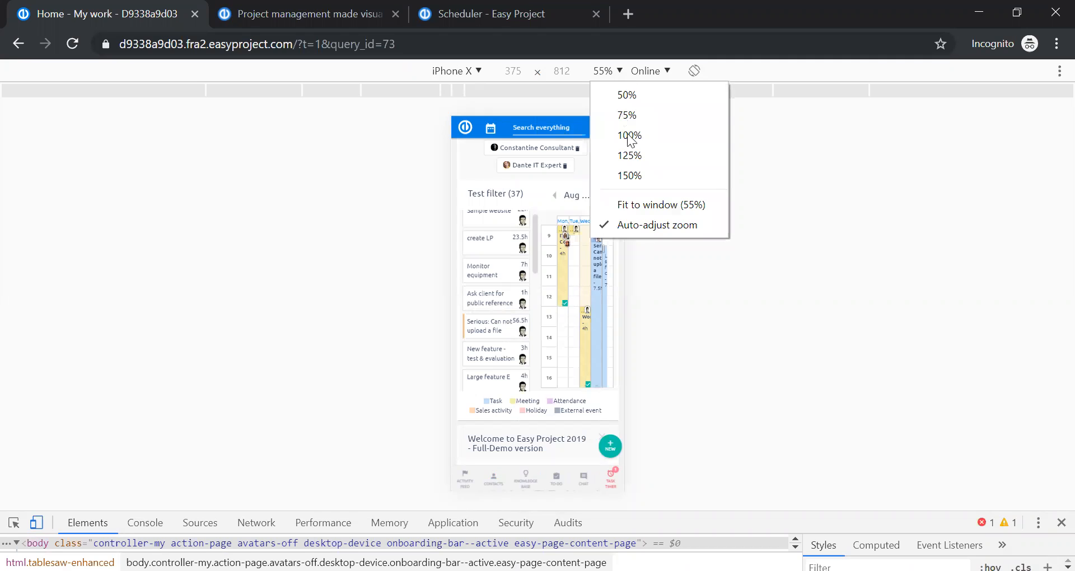
{"action": "left_click", "coordinate": [629, 134]}
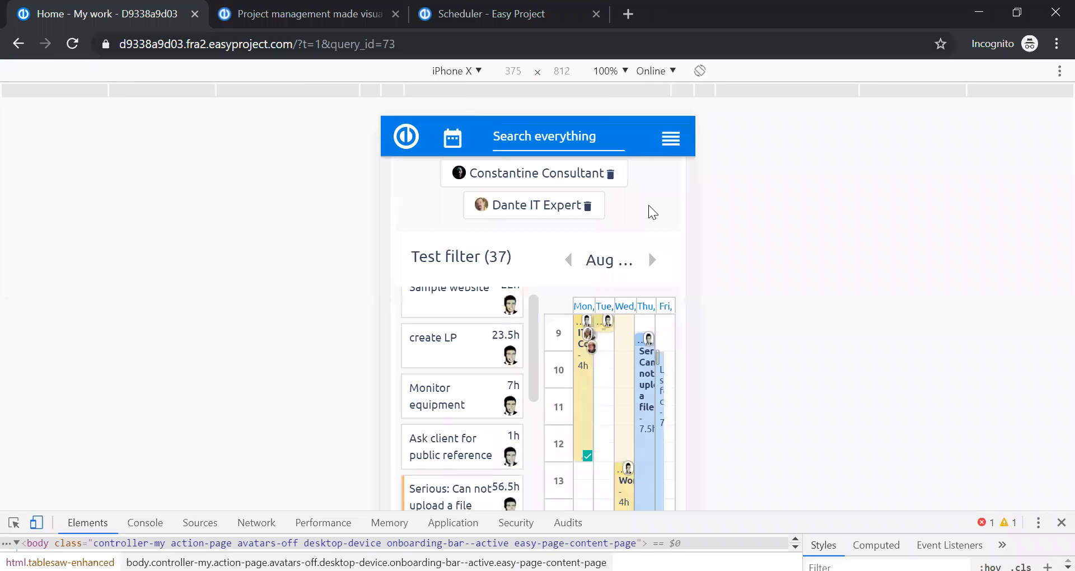
Step: Examine how the scheduler's task list, calendar and legend are laid out on the phone in portrait orientation
{"action": "scroll", "coordinate": [647, 206], "scroll_direction": "down", "scroll_amount": 3}
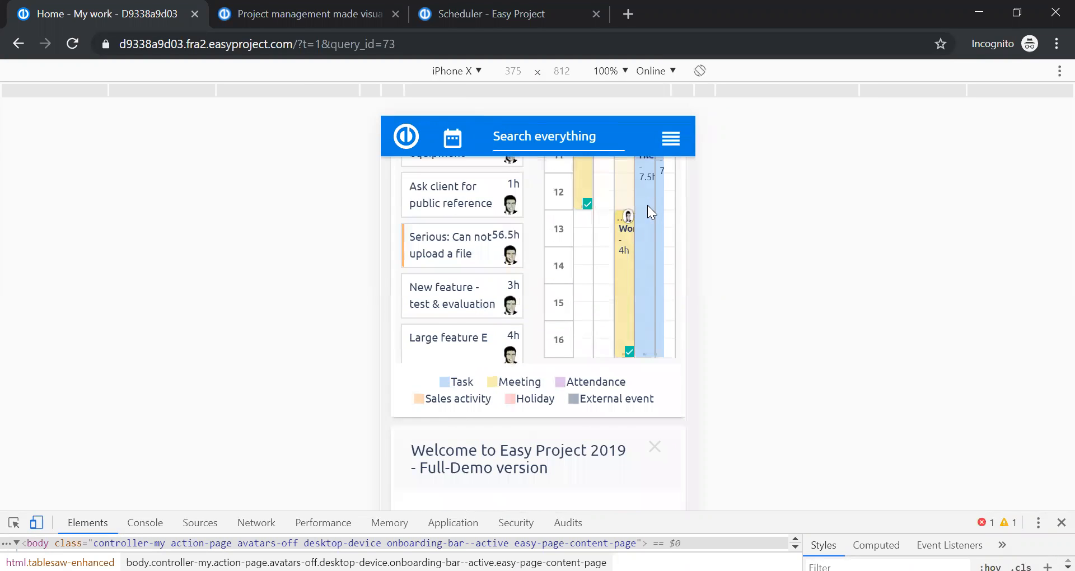
{"action": "scroll", "coordinate": [648, 206], "scroll_direction": "up", "scroll_amount": 5}
{"action": "scroll", "coordinate": [648, 206], "scroll_direction": "up", "scroll_amount": 6}
{"action": "scroll", "coordinate": [647, 206], "scroll_direction": "down", "scroll_amount": 3}
{"action": "scroll", "coordinate": [648, 204], "scroll_direction": "down", "scroll_amount": 8}
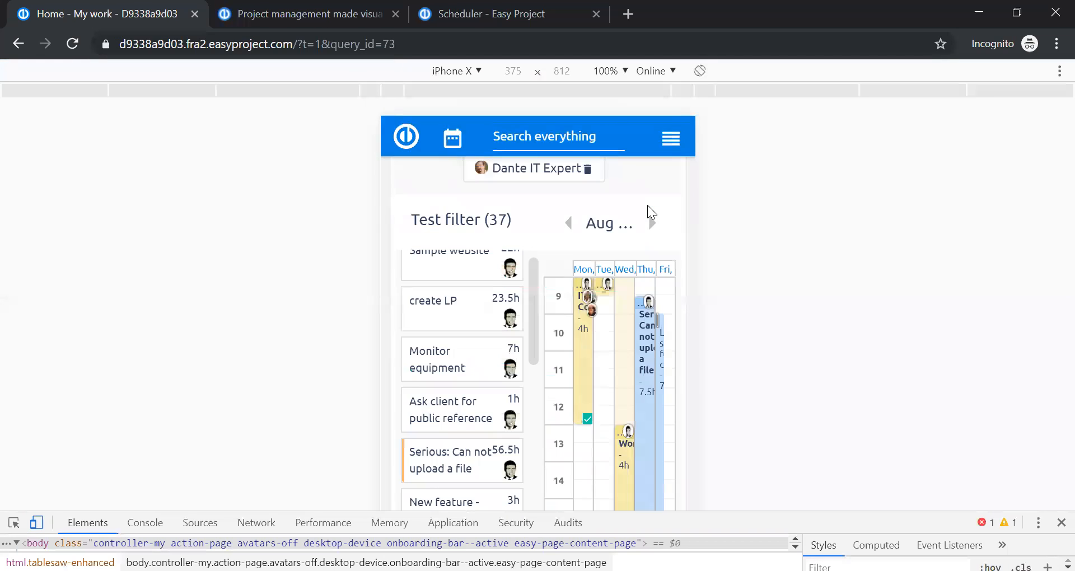
{"action": "scroll", "coordinate": [647, 203], "scroll_direction": "down", "scroll_amount": 10}
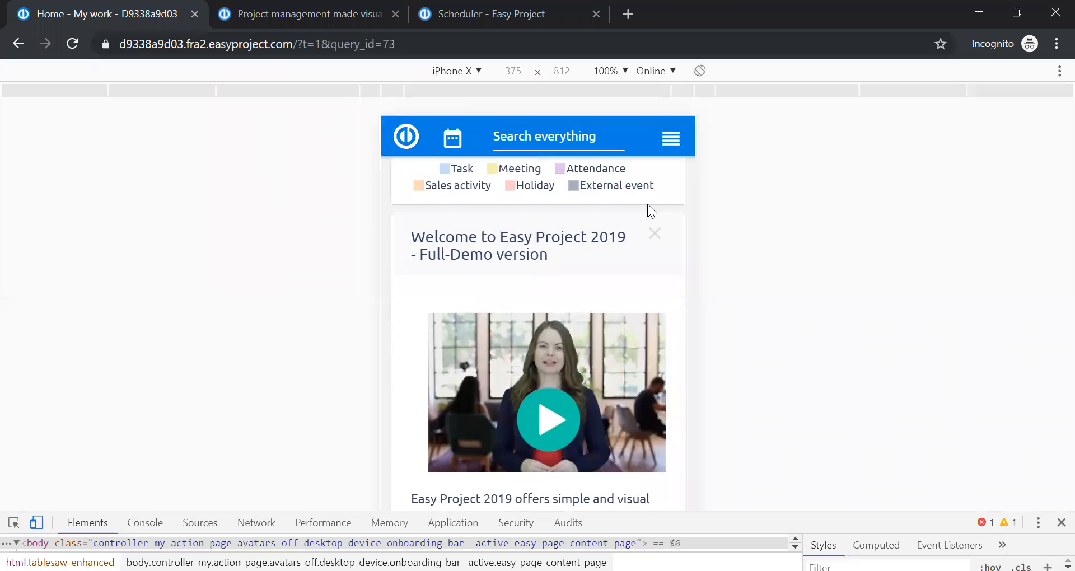
{"action": "scroll", "coordinate": [647, 204], "scroll_direction": "up", "scroll_amount": 10}
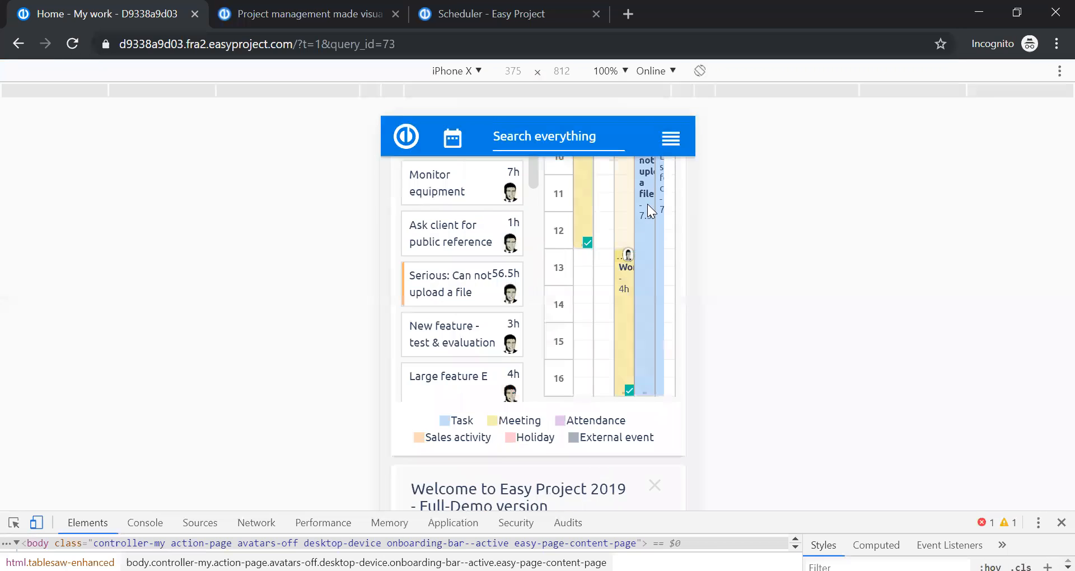
{"action": "scroll", "coordinate": [648, 211], "scroll_direction": "down", "scroll_amount": 2}
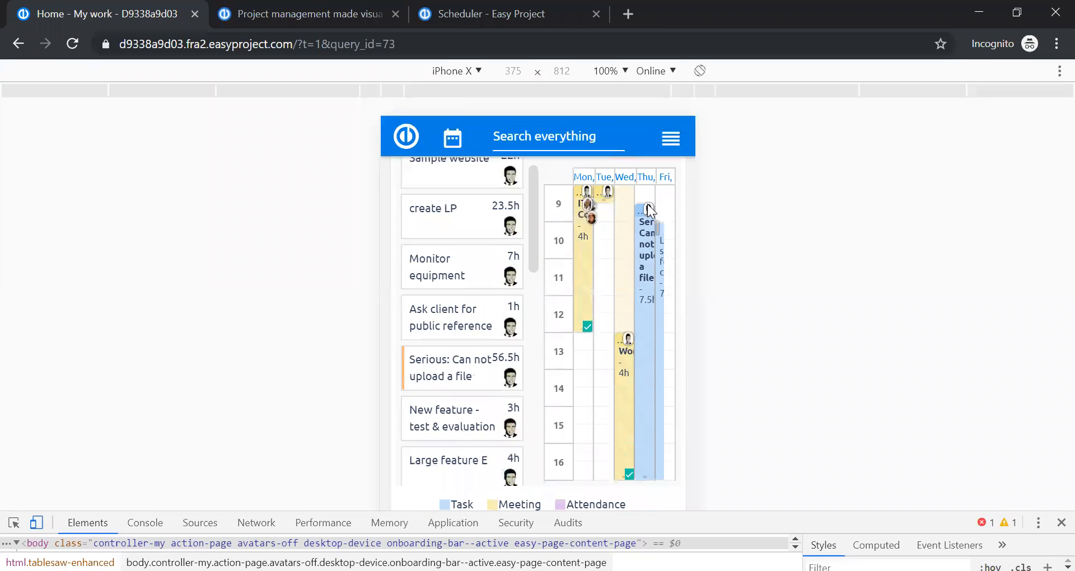
Step: Rotate the emulated iPhone X to landscape and examine the scheduler's week calendar
{"action": "left_click", "coordinate": [700, 70]}
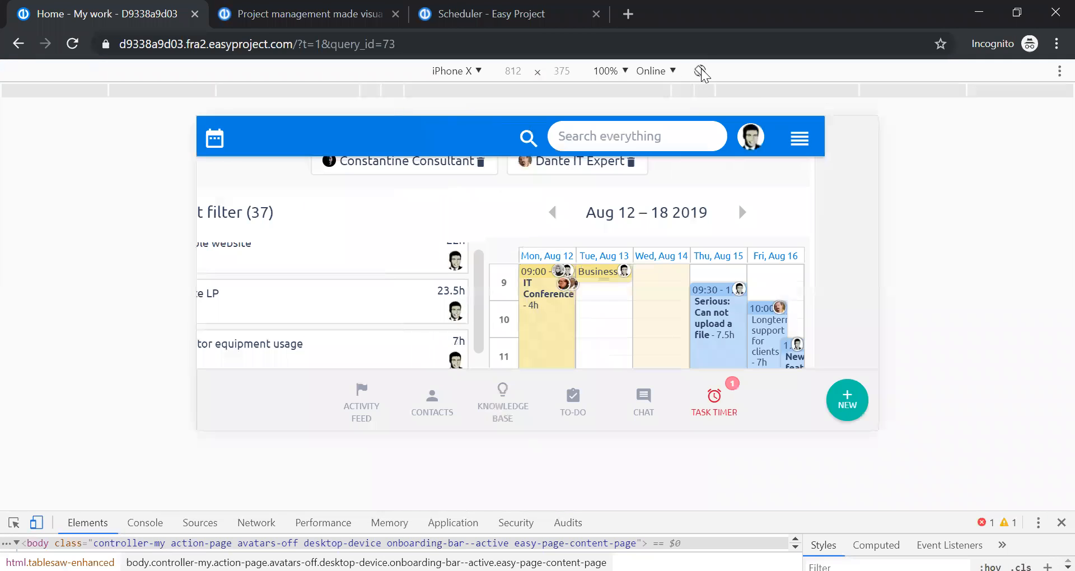
{"action": "scroll", "coordinate": [742, 180], "scroll_direction": "down", "scroll_amount": 3}
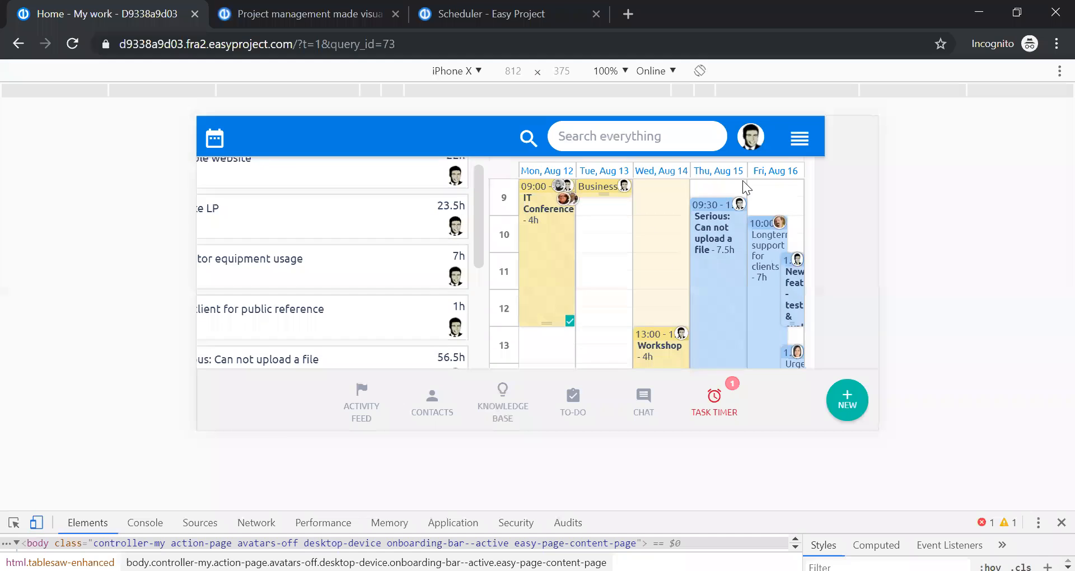
{"action": "scroll", "coordinate": [743, 180], "scroll_direction": "up", "scroll_amount": 2}
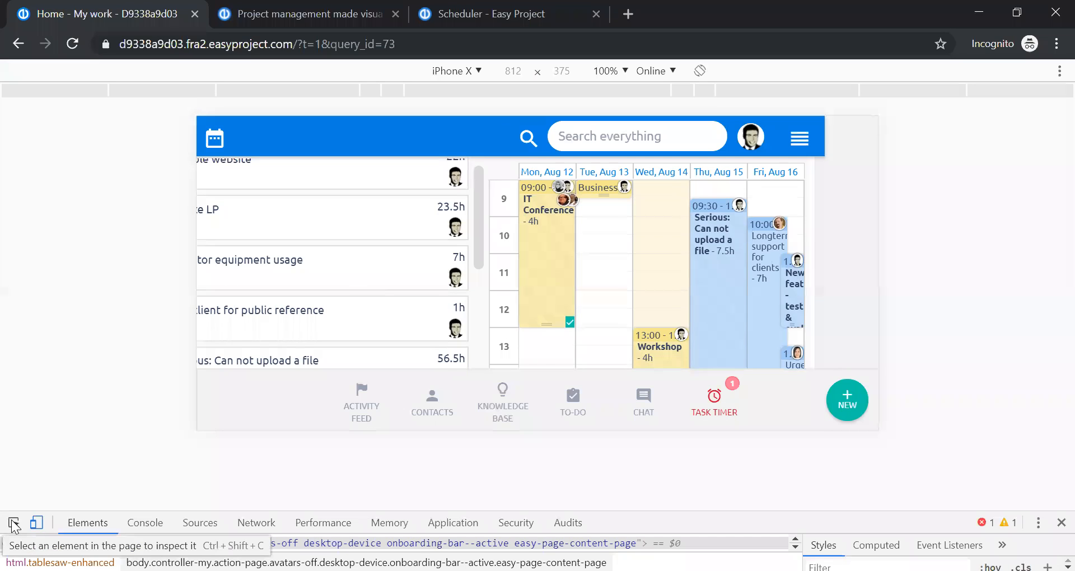
{"action": "left_click", "coordinate": [14, 523]}
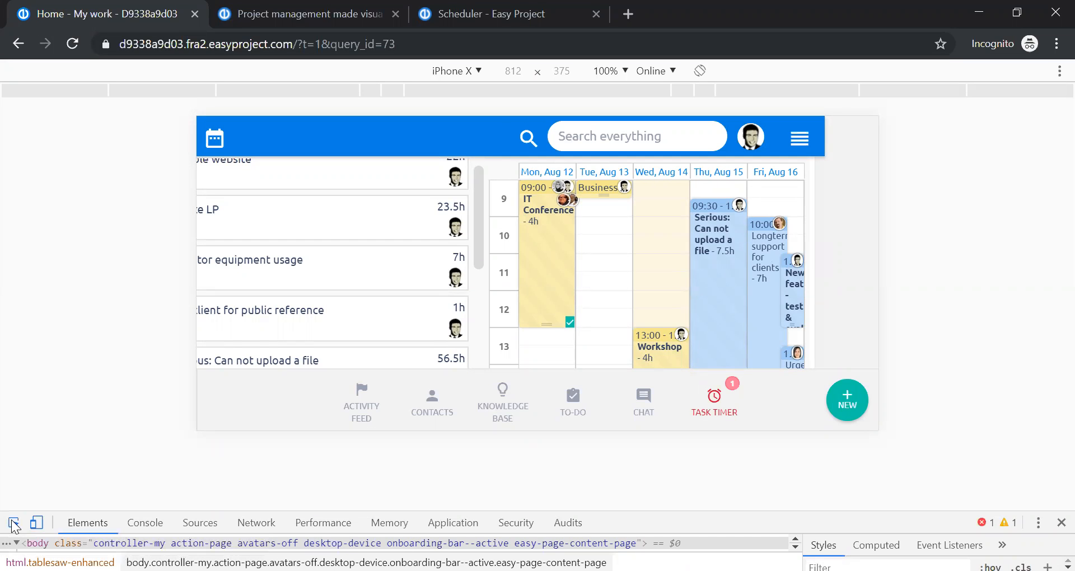
{"action": "left_click", "coordinate": [14, 525]}
{"action": "left_click", "coordinate": [16, 524]}
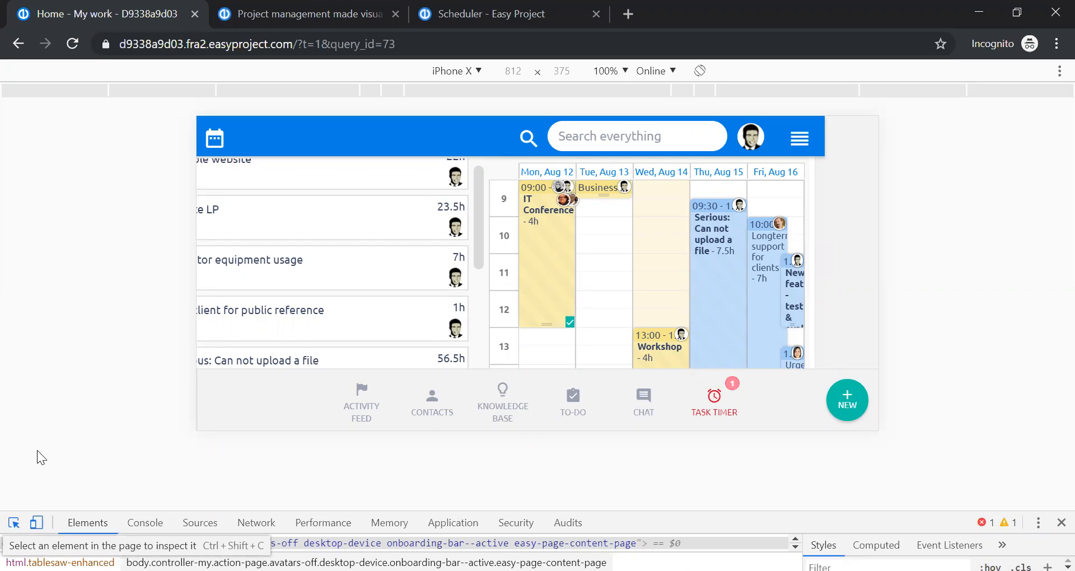
{"action": "left_click", "coordinate": [13, 523]}
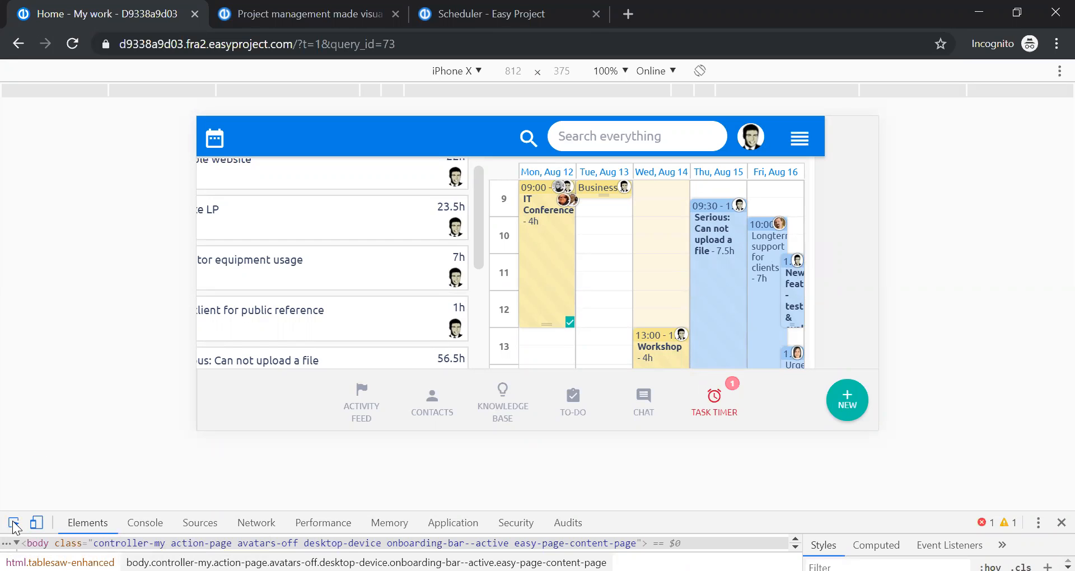
Step: Close the developer tools and review the Easy Scheduler in the desktop layout
{"action": "key", "text": "F12"}
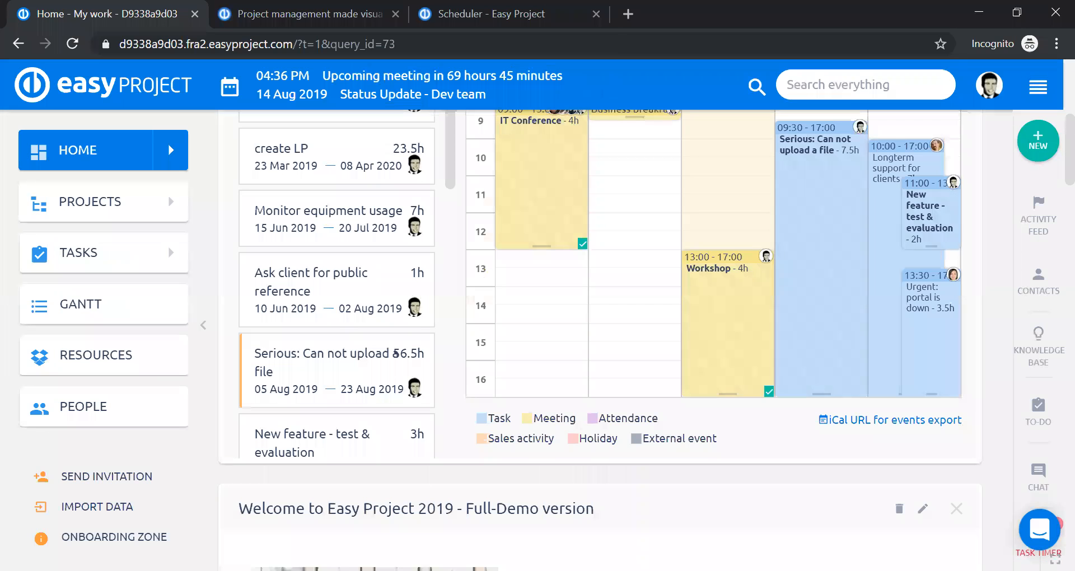
{"action": "scroll", "coordinate": [807, 439], "scroll_direction": "up", "scroll_amount": 5}
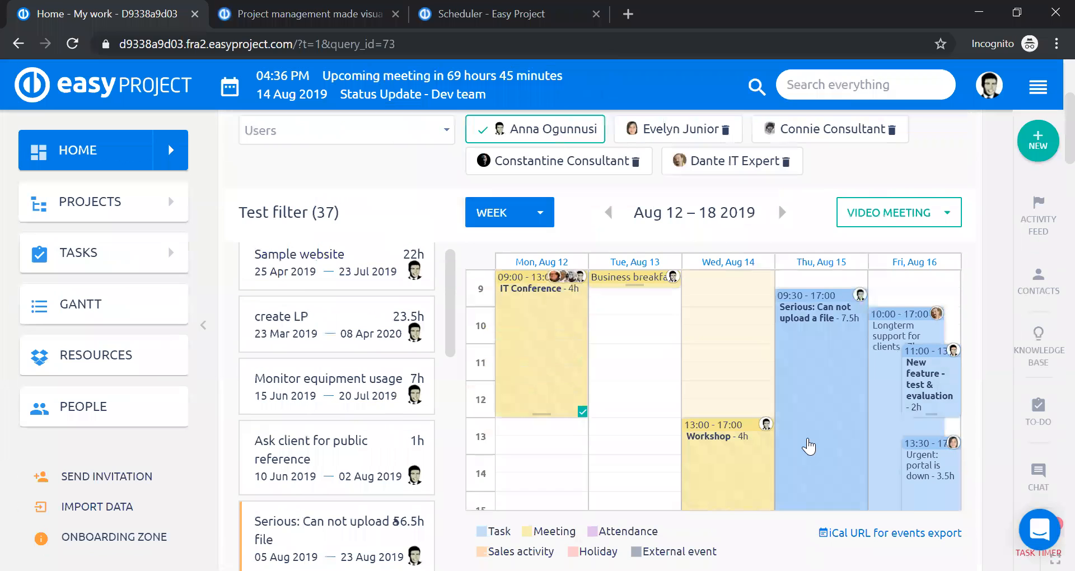
{"action": "scroll", "coordinate": [808, 446], "scroll_direction": "up", "scroll_amount": 2}
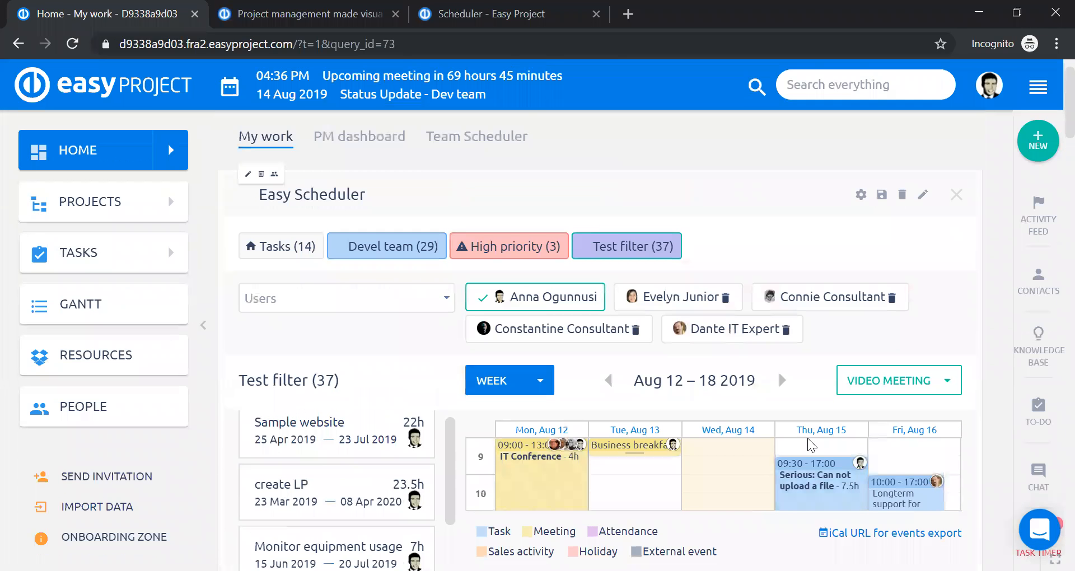
{"action": "scroll", "coordinate": [809, 447], "scroll_direction": "down", "scroll_amount": 2}
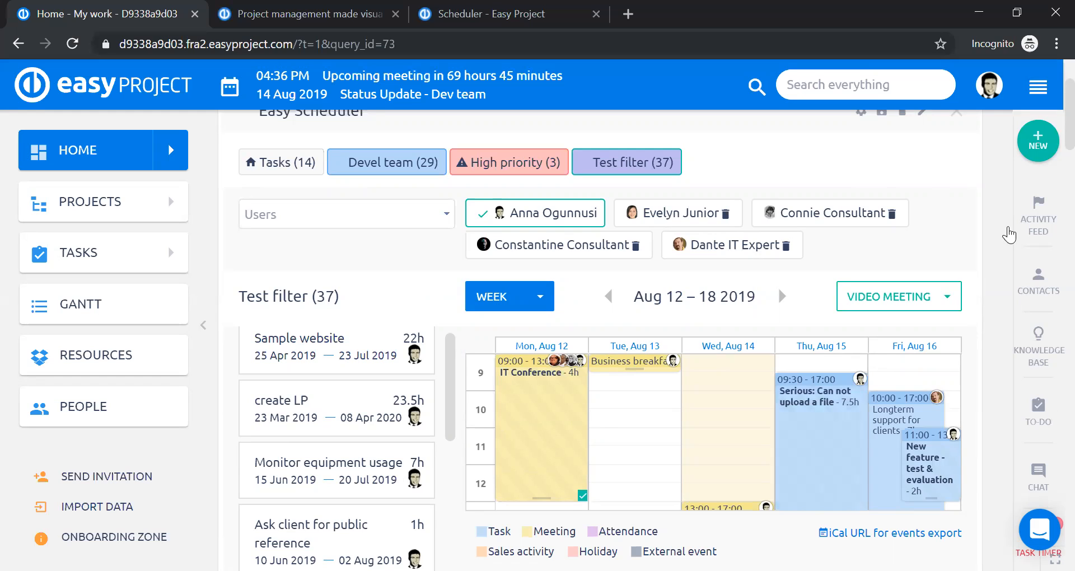
Step: Check which user groups the scheduler's Users filter offers, and close the list without selecting any
{"action": "scroll", "coordinate": [1001, 230], "scroll_direction": "up", "scroll_amount": 2}
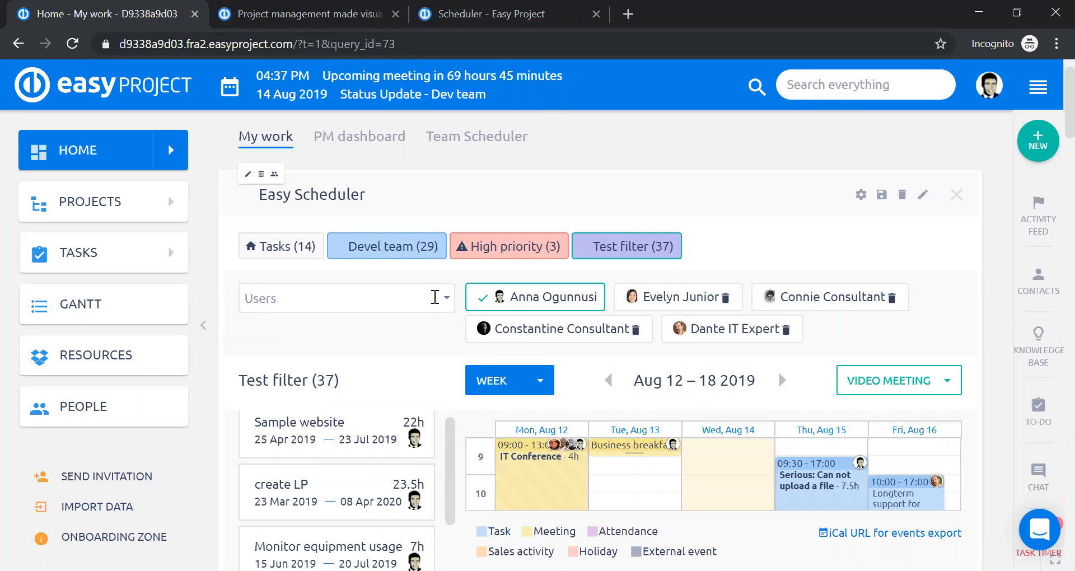
{"action": "left_click", "coordinate": [445, 302]}
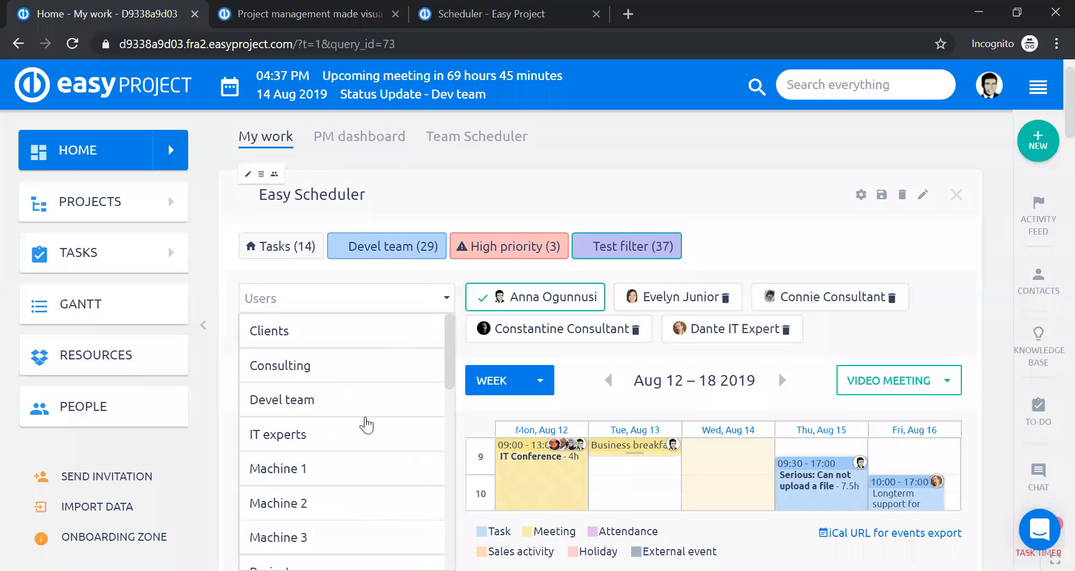
{"action": "left_click", "coordinate": [935, 242]}
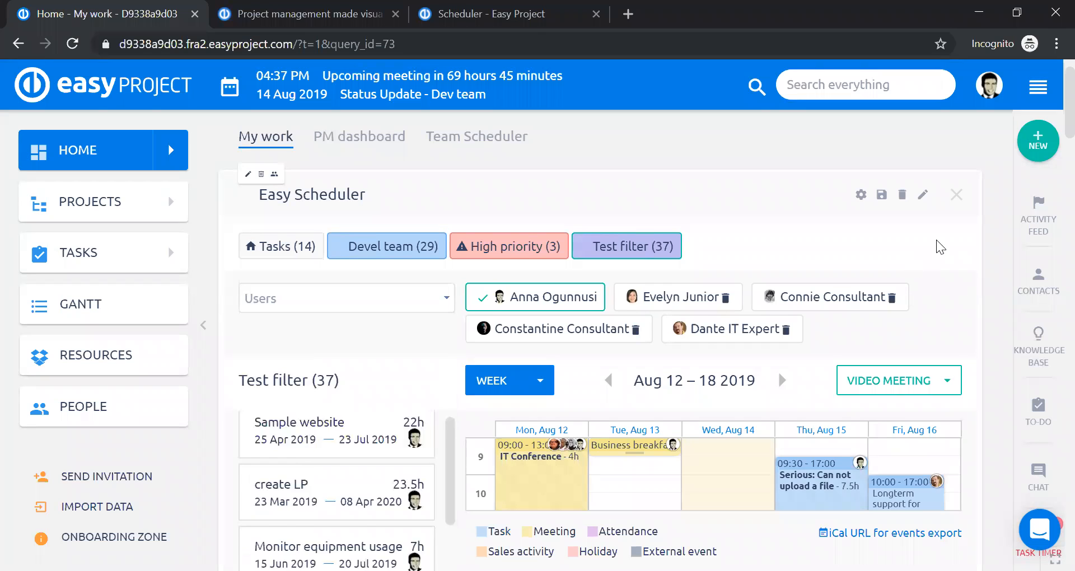
{"action": "scroll", "coordinate": [936, 243], "scroll_direction": "down", "scroll_amount": 3}
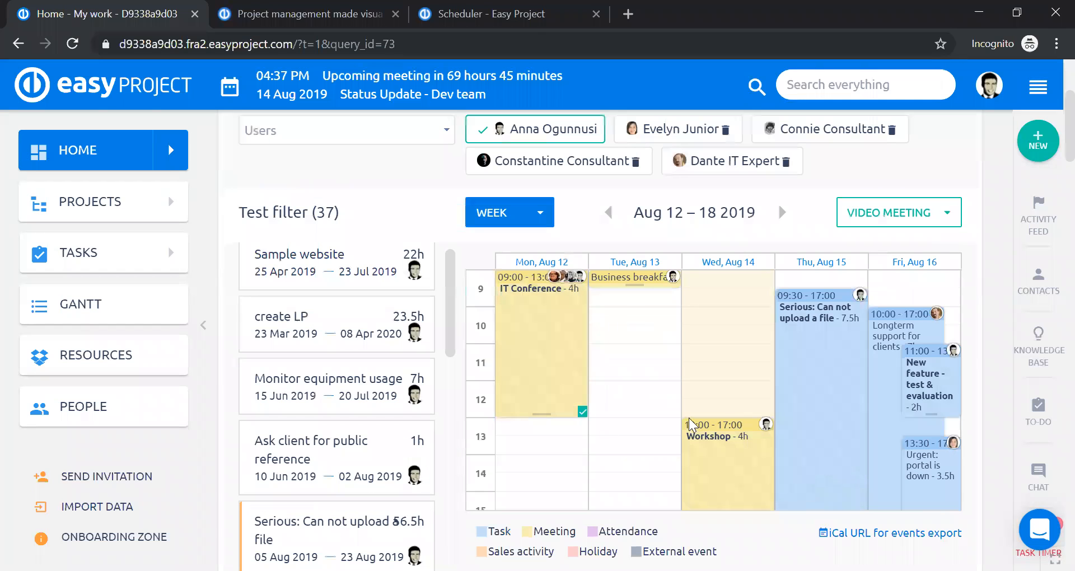
{"action": "scroll", "coordinate": [679, 354], "scroll_direction": "down", "scroll_amount": 2}
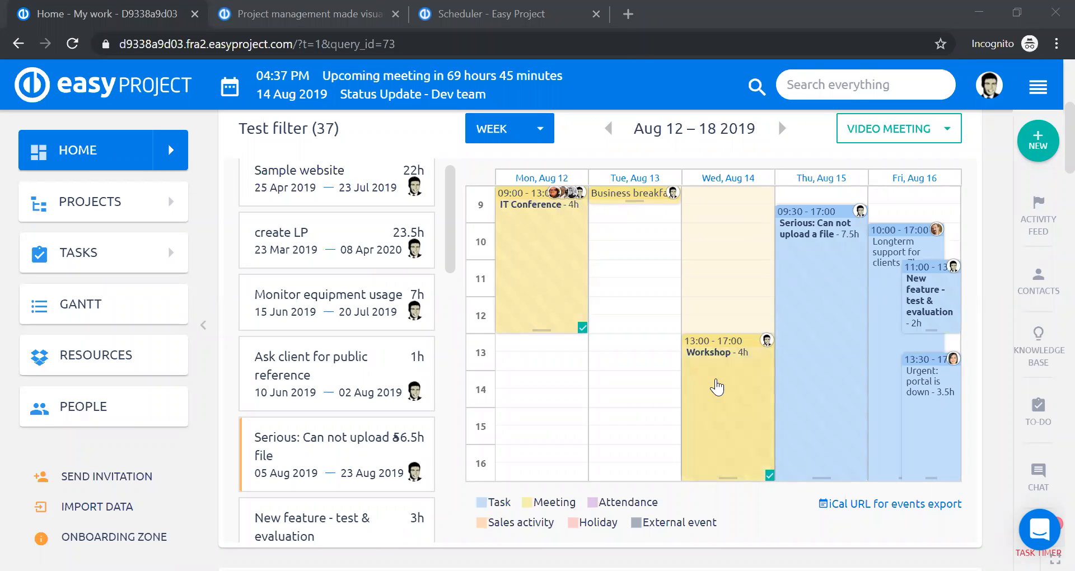
{"action": "scroll", "coordinate": [717, 387], "scroll_direction": "up", "scroll_amount": 2}
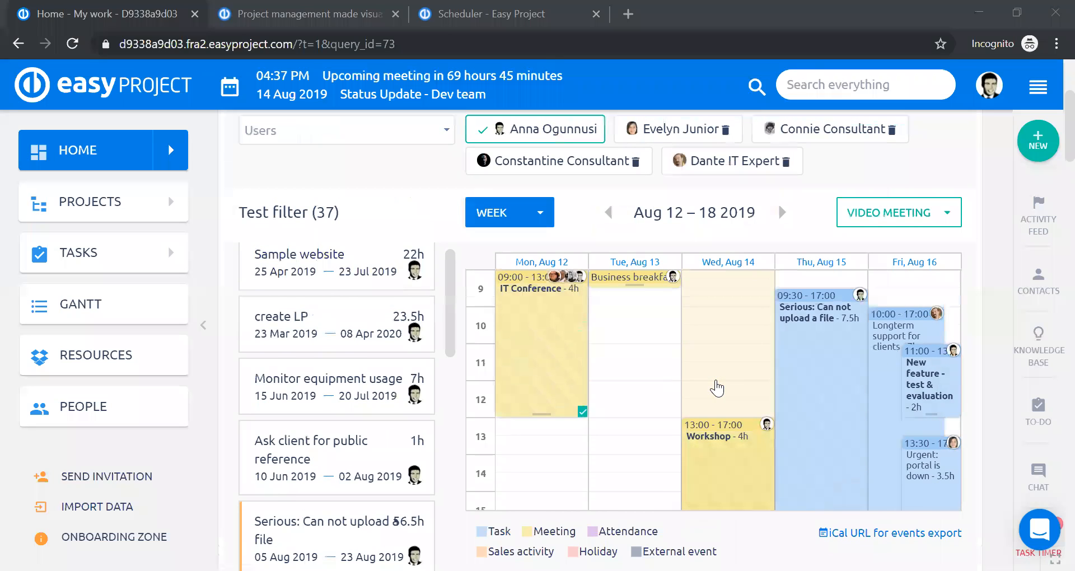
{"action": "scroll", "coordinate": [716, 387], "scroll_direction": "down", "scroll_amount": 2}
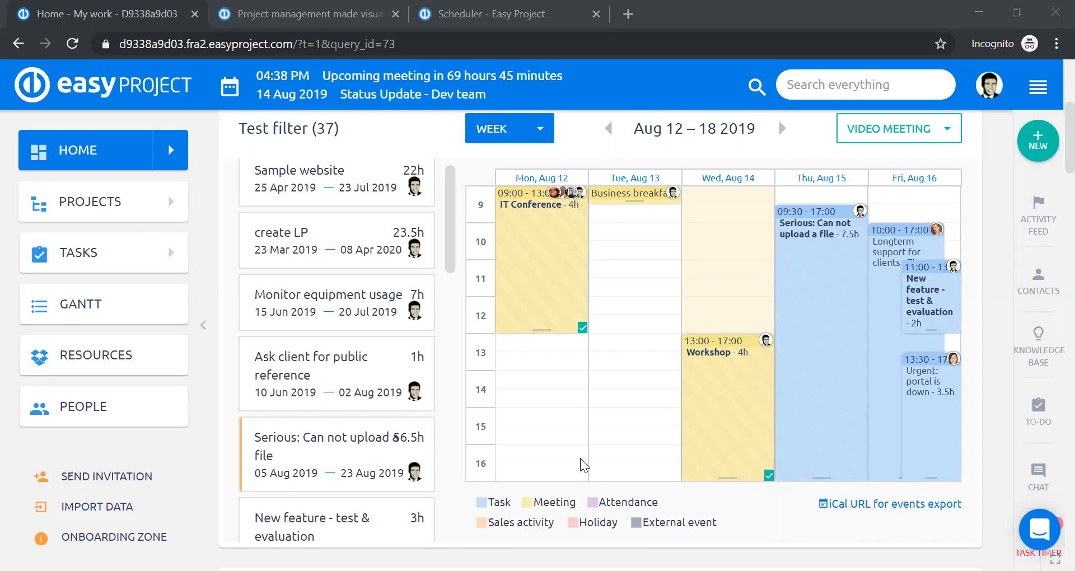
{"action": "scroll", "coordinate": [581, 458], "scroll_direction": "up", "scroll_amount": 2}
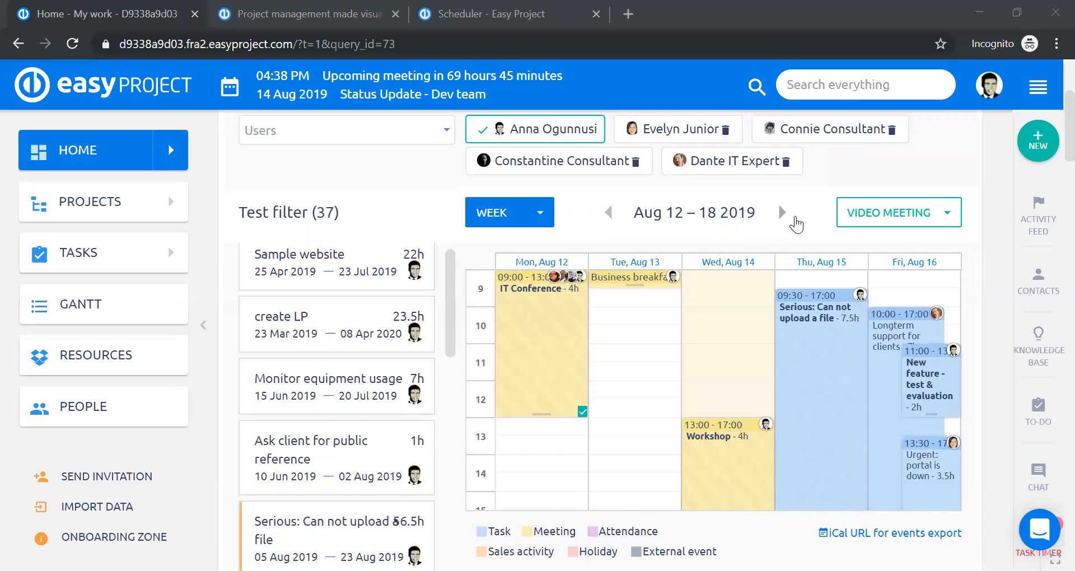
{"action": "scroll", "coordinate": [796, 224], "scroll_direction": "down", "scroll_amount": 1}
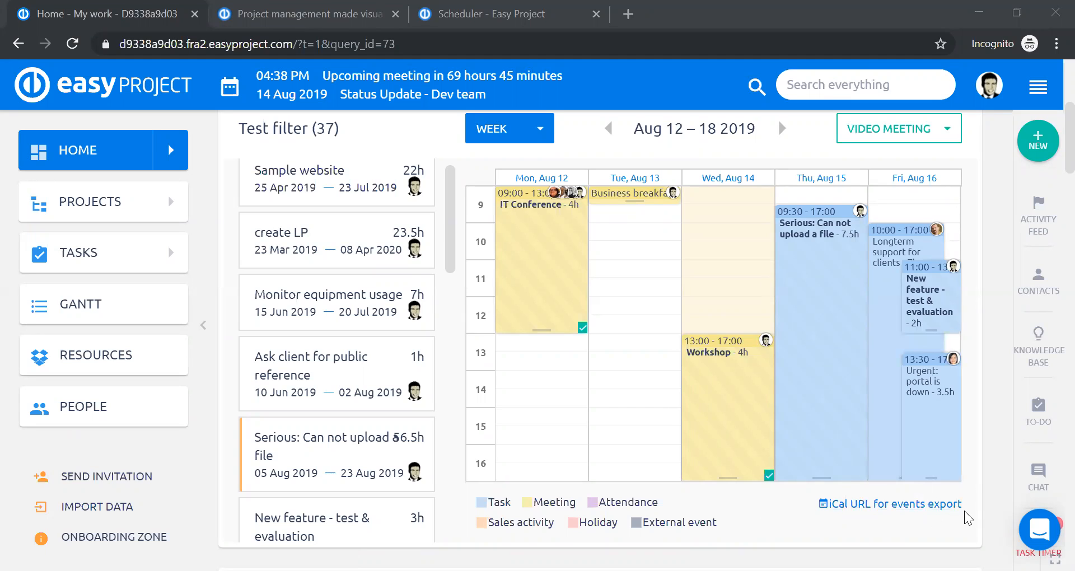
Step: View the Easy Project support chat window from the scheduler page and close it without sending a message
{"action": "left_click", "coordinate": [1033, 529]}
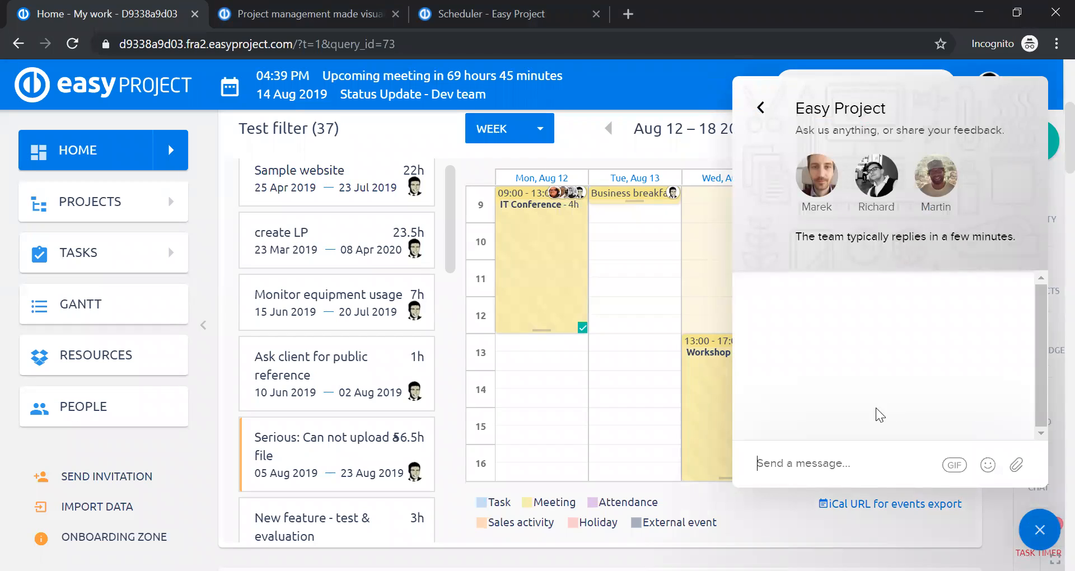
{"action": "left_click", "coordinate": [1040, 530]}
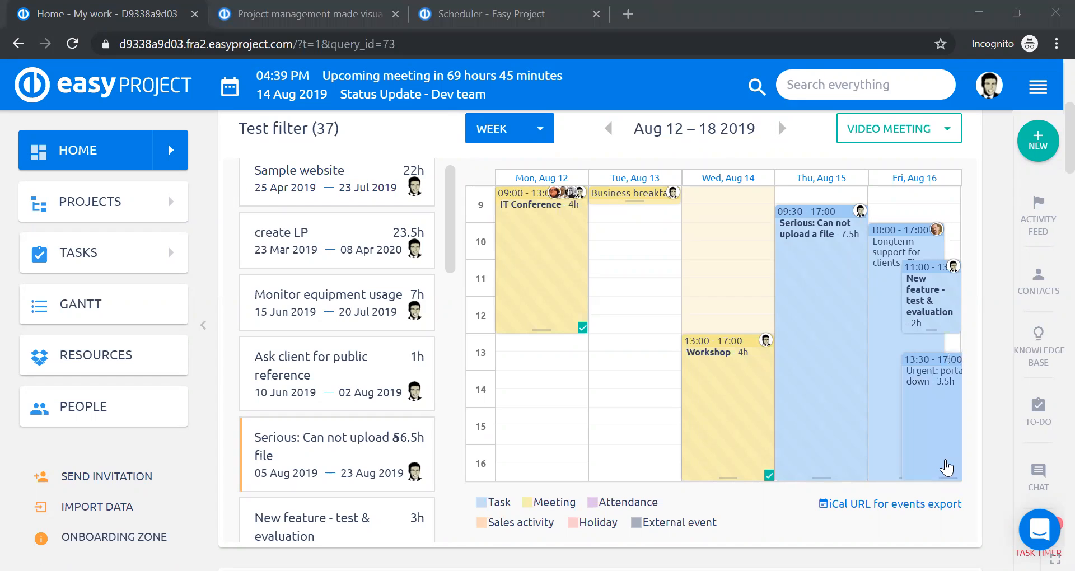
{"action": "left_click", "coordinate": [1039, 529]}
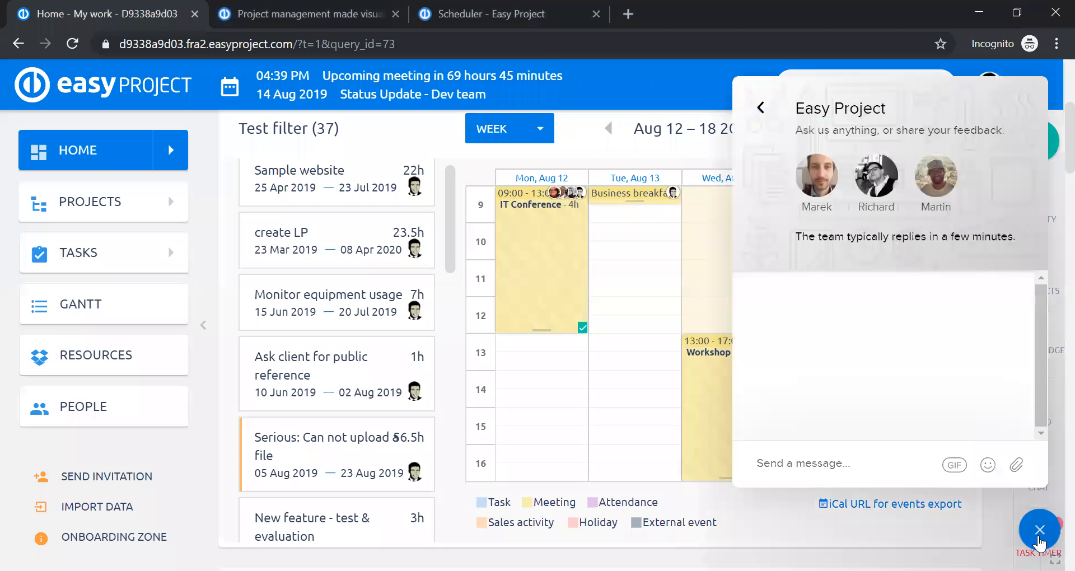
{"action": "left_click", "coordinate": [1039, 537]}
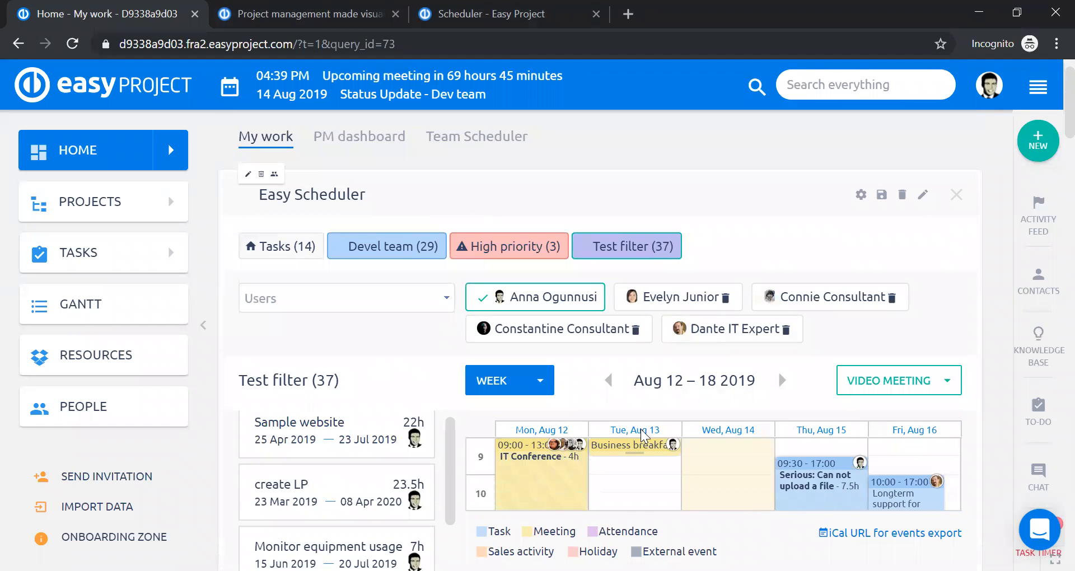
Step: Switch to the easyproject.com website, open the Training Center's Webinars page under Services, and view the upcoming and past webinars
{"action": "left_click", "coordinate": [287, 10]}
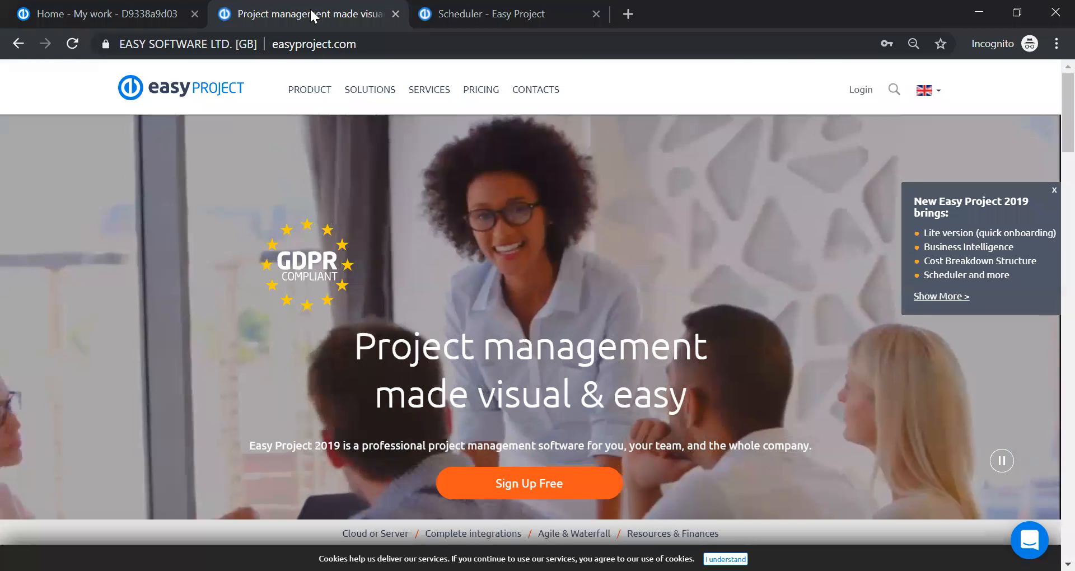
{"action": "left_click", "coordinate": [424, 93]}
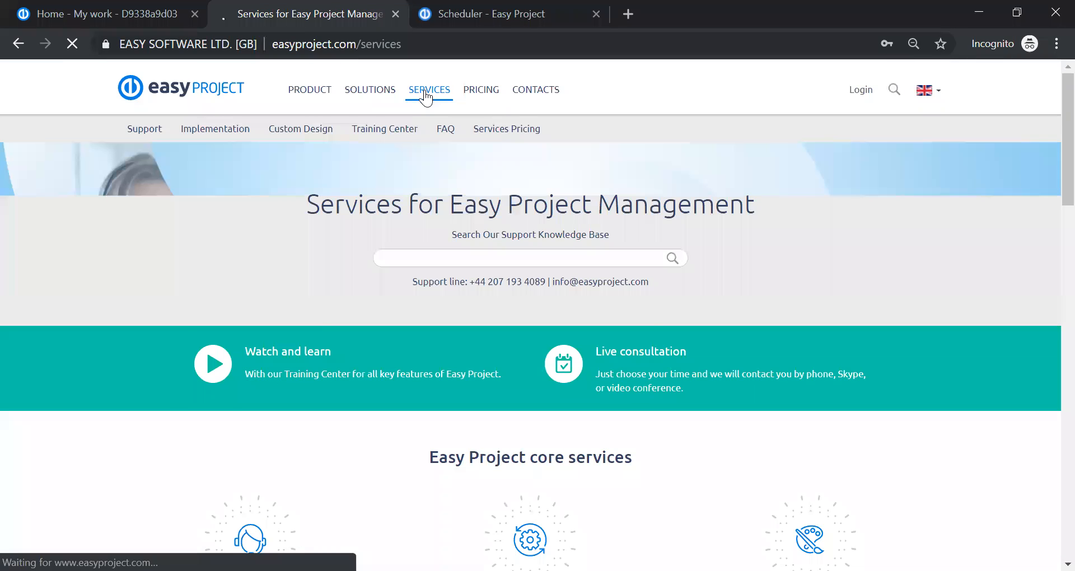
{"action": "left_click", "coordinate": [401, 134]}
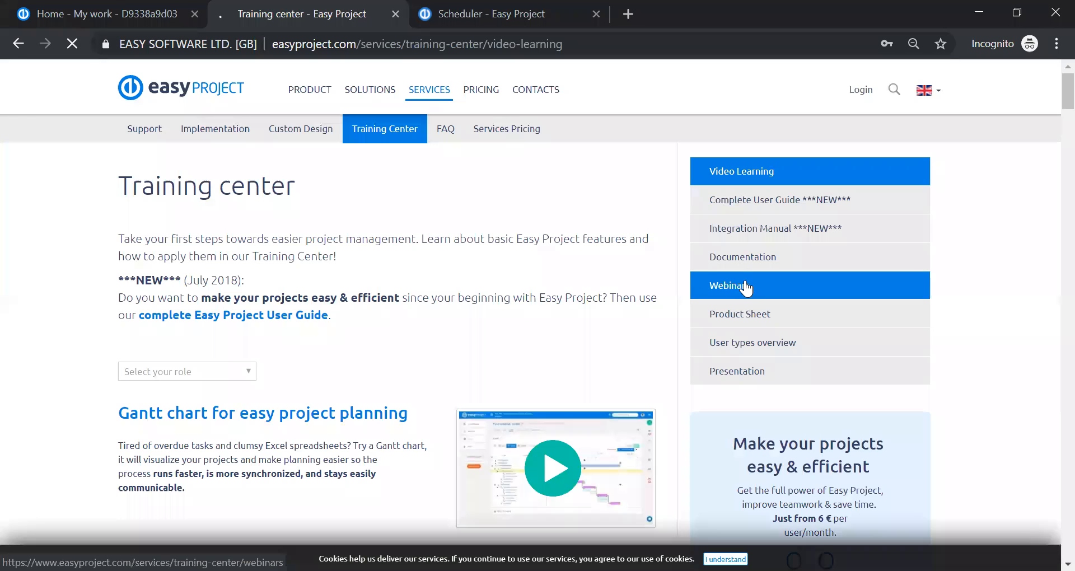
{"action": "left_click", "coordinate": [745, 287]}
{"action": "scroll", "coordinate": [575, 192], "scroll_direction": "down", "scroll_amount": 10}
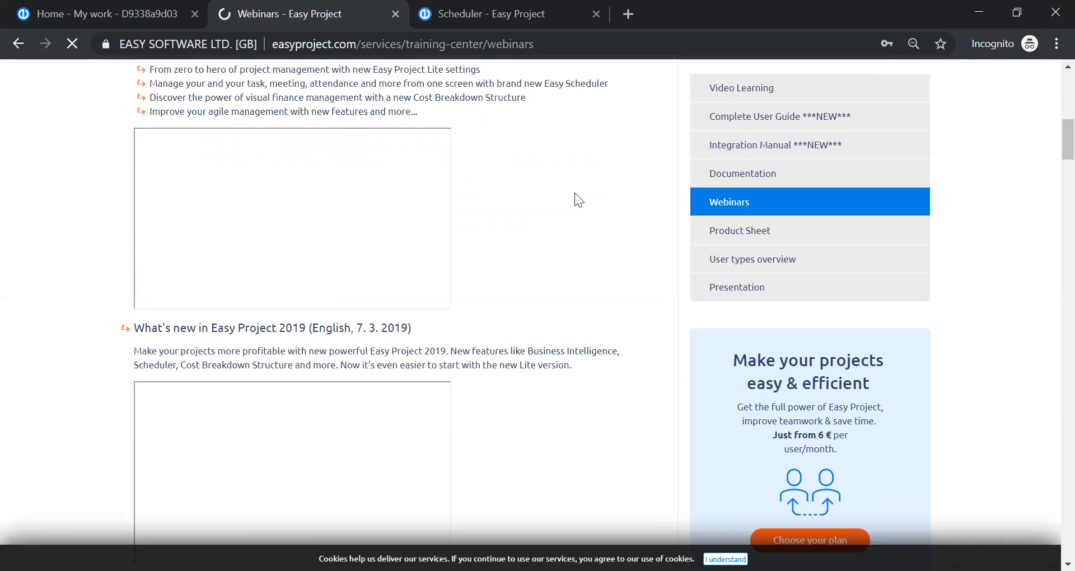
{"action": "scroll", "coordinate": [551, 188], "scroll_direction": "up", "scroll_amount": 1}
{"action": "scroll", "coordinate": [557, 201], "scroll_direction": "up", "scroll_amount": 3}
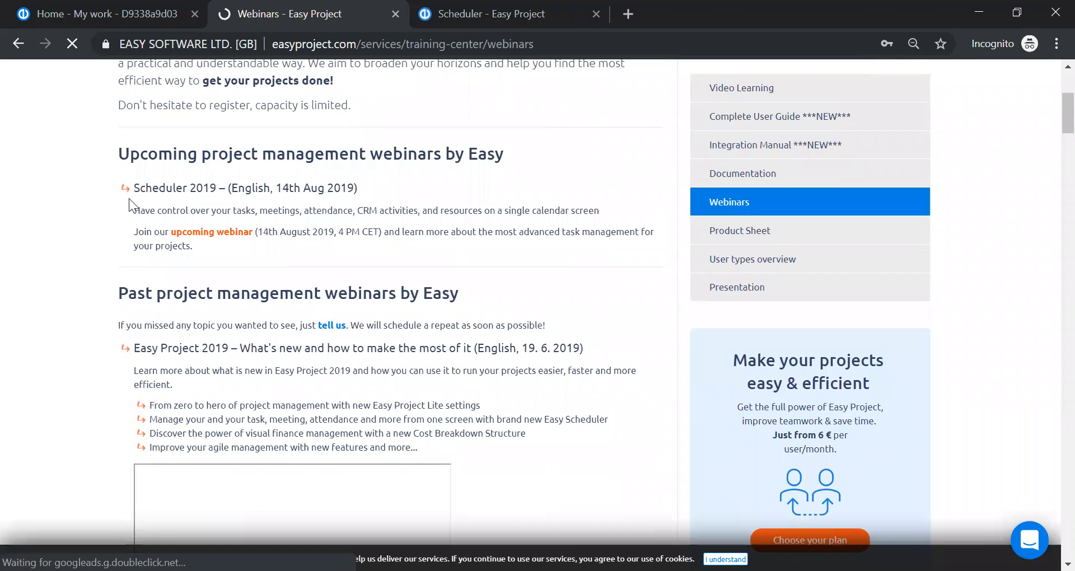
{"action": "scroll", "coordinate": [333, 249], "scroll_direction": "up", "scroll_amount": 1}
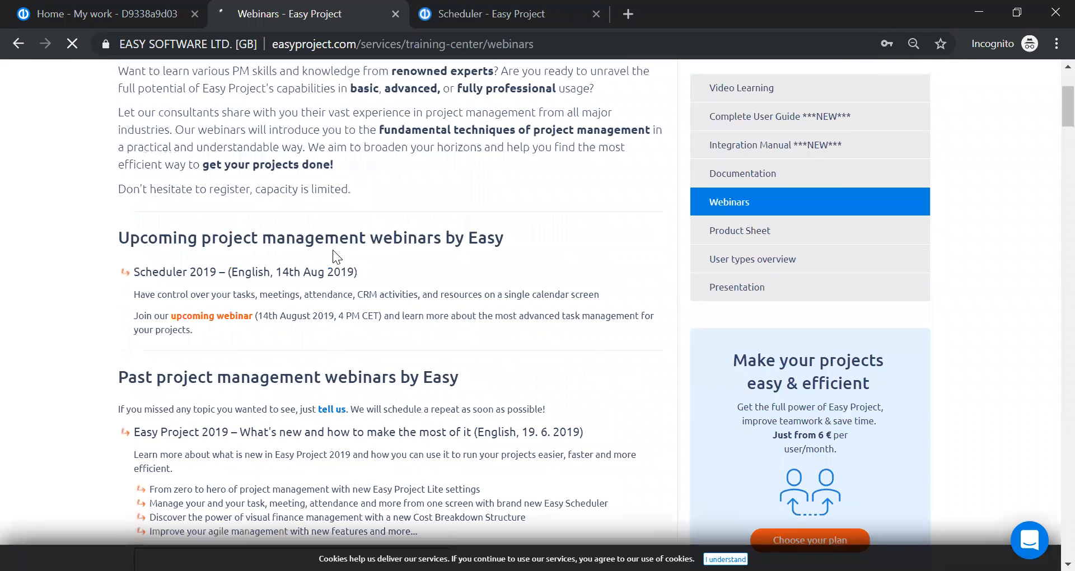